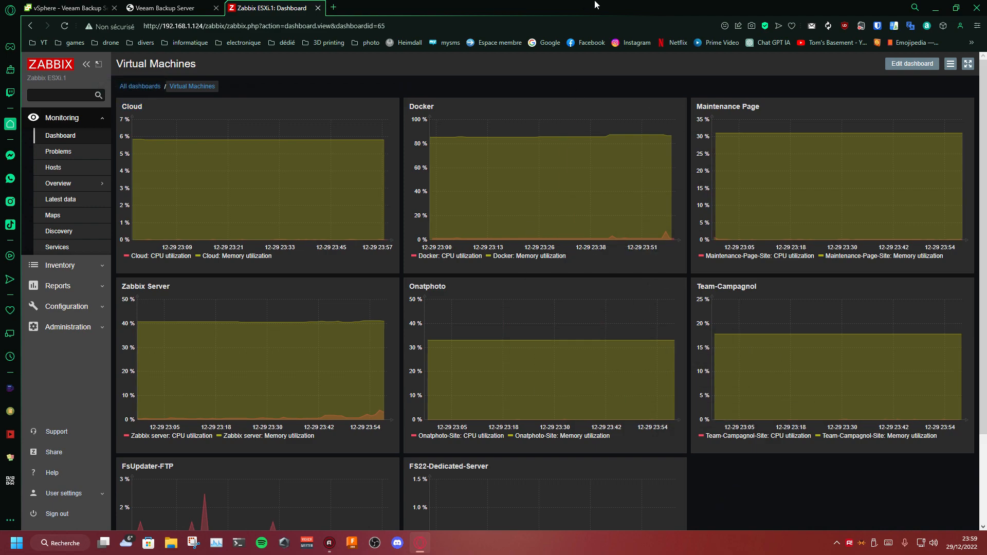
Step: Switch to the Veeam Backup Server console and advance a role-based Add Roles and Features wizard to the feature selection
{"action": "left_click", "coordinate": [165, 8]}
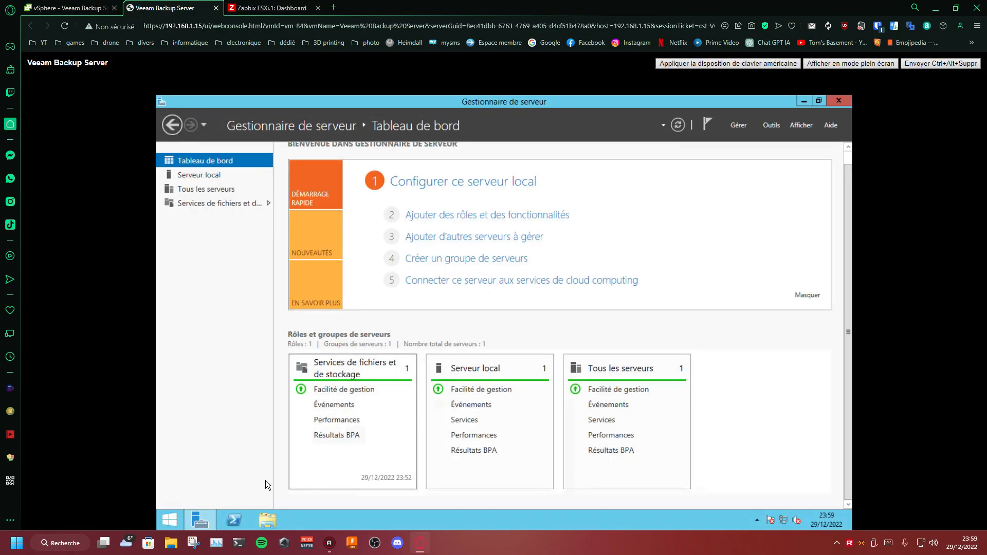
{"action": "left_click", "coordinate": [210, 516]}
{"action": "left_click", "coordinate": [210, 516]}
{"action": "left_click", "coordinate": [737, 127]}
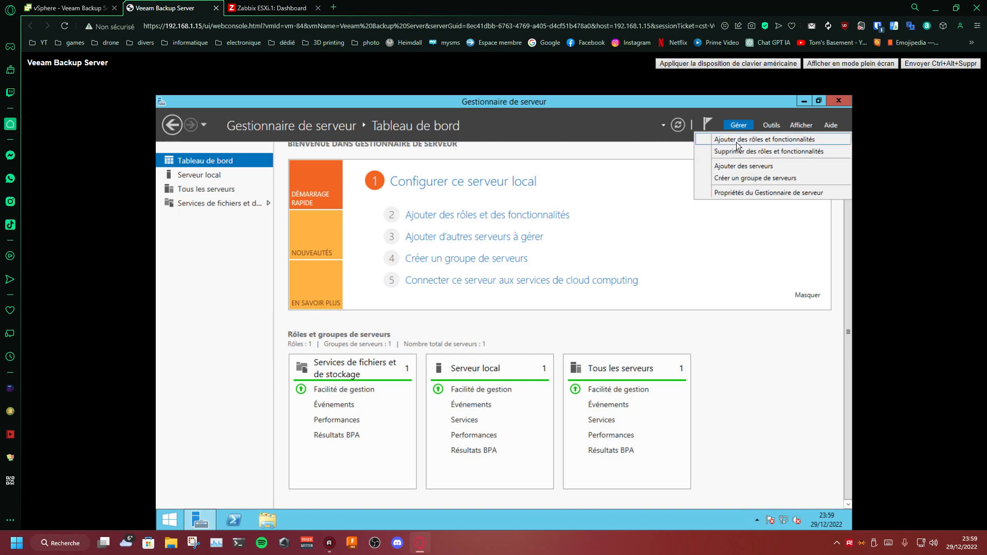
{"action": "left_click", "coordinate": [737, 142]}
{"action": "left_click", "coordinate": [512, 444]}
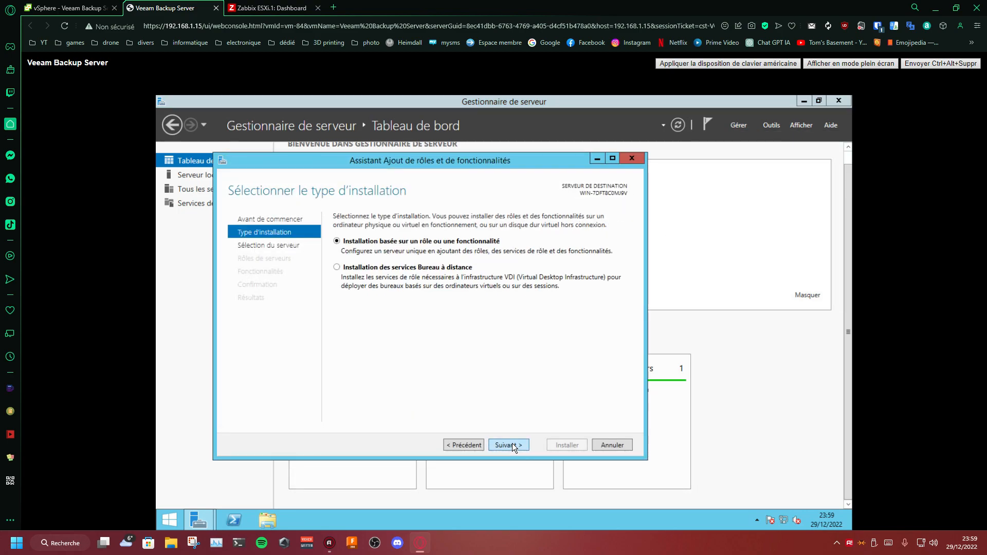
{"action": "left_click", "coordinate": [512, 444]}
{"action": "left_click", "coordinate": [512, 444]}
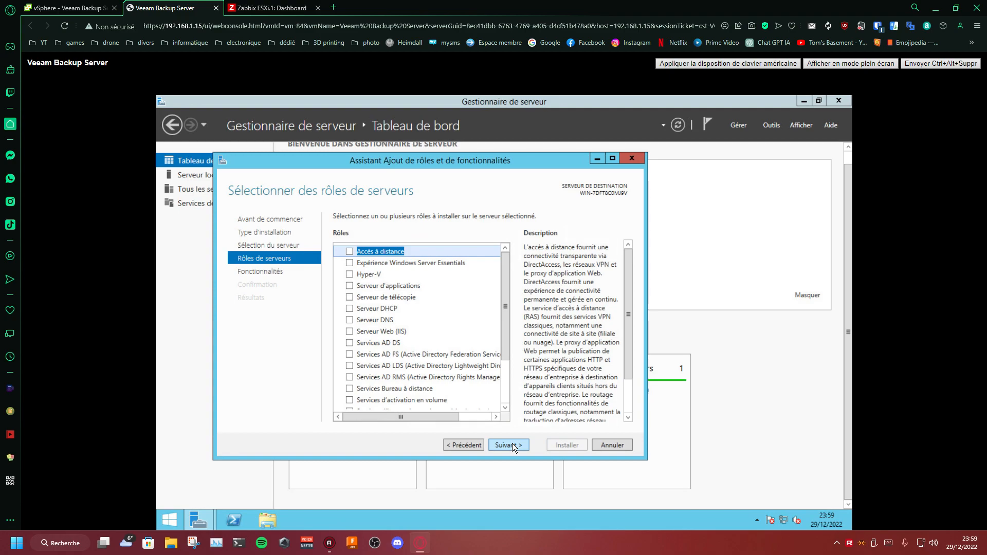
{"action": "left_click", "coordinate": [512, 444]}
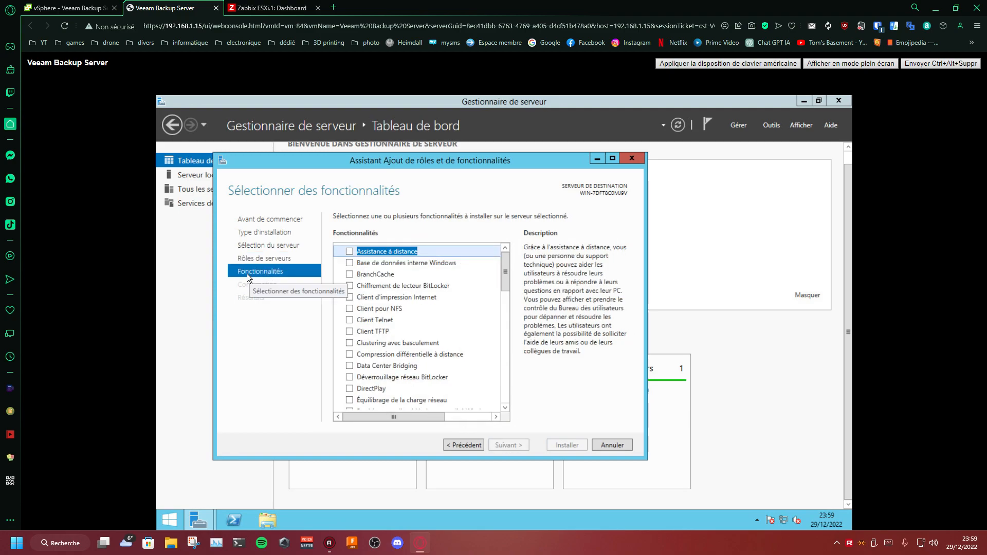
Step: Install the Service SNMP feature with its management tools and close the wizard once the installation finishes
{"action": "left_click_drag", "start_coordinate": [505, 267], "coordinate": [445, 352]}
{"action": "scroll", "coordinate": [446, 352], "scroll_direction": "down", "scroll_amount": 2}
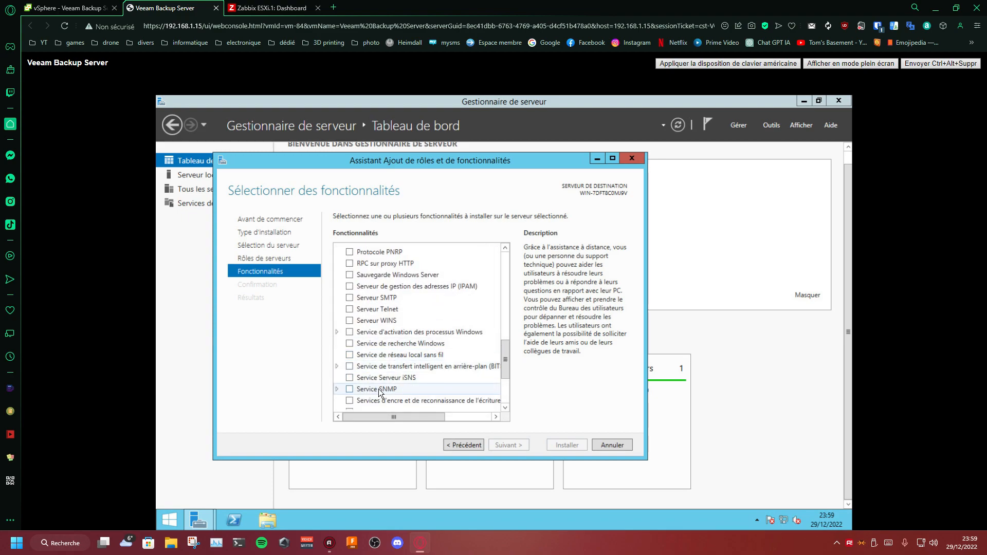
{"action": "left_click", "coordinate": [350, 390]}
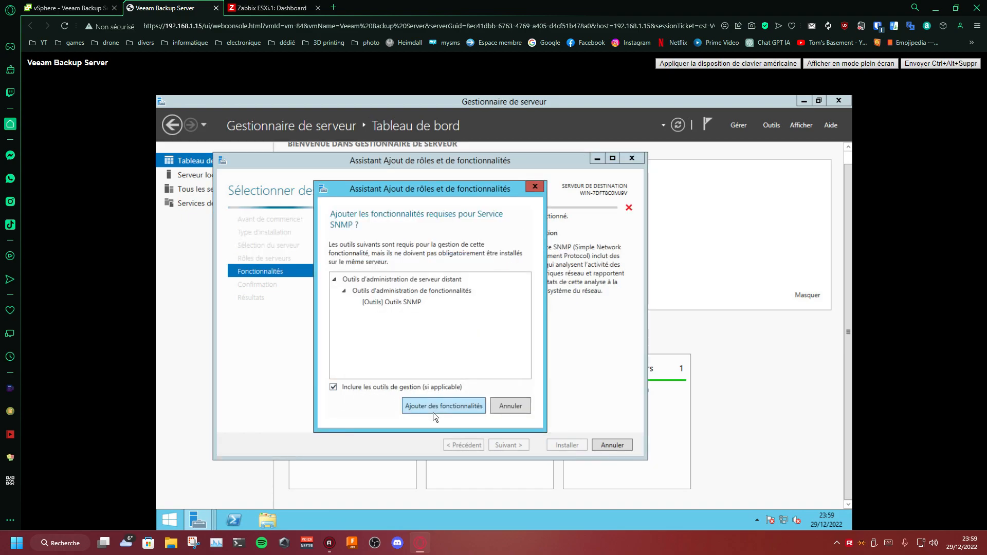
{"action": "left_click", "coordinate": [432, 407]}
{"action": "left_click", "coordinate": [502, 442]}
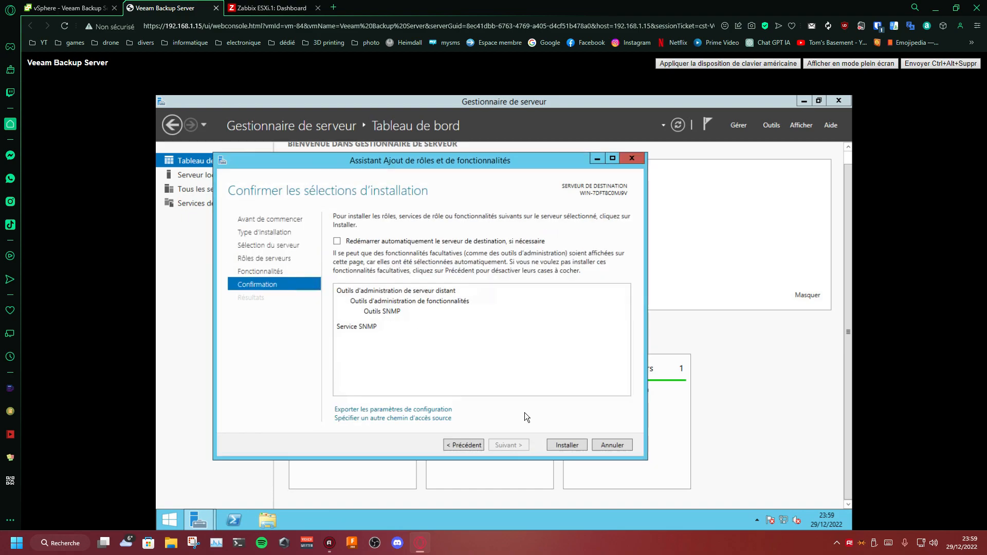
{"action": "left_click", "coordinate": [549, 444]}
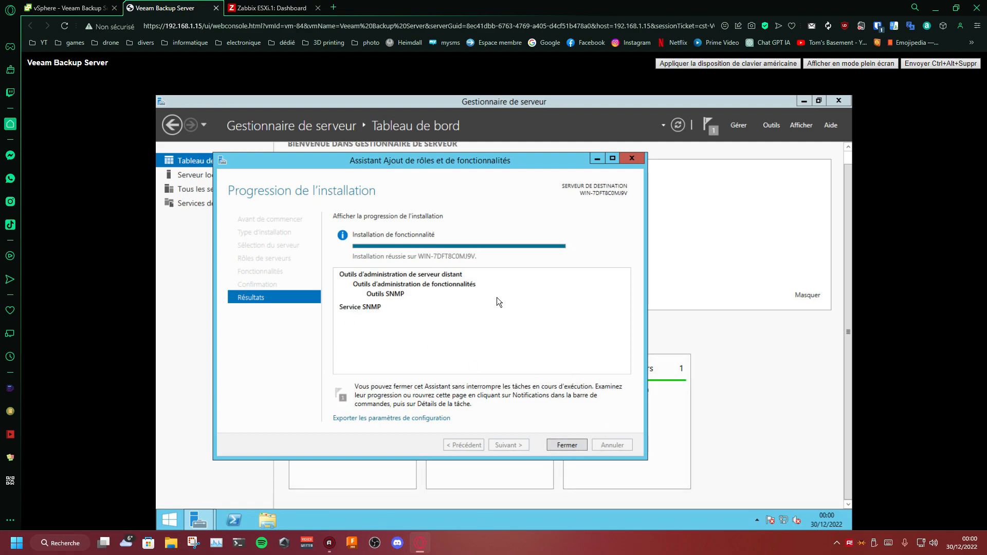
{"action": "left_click", "coordinate": [566, 445]}
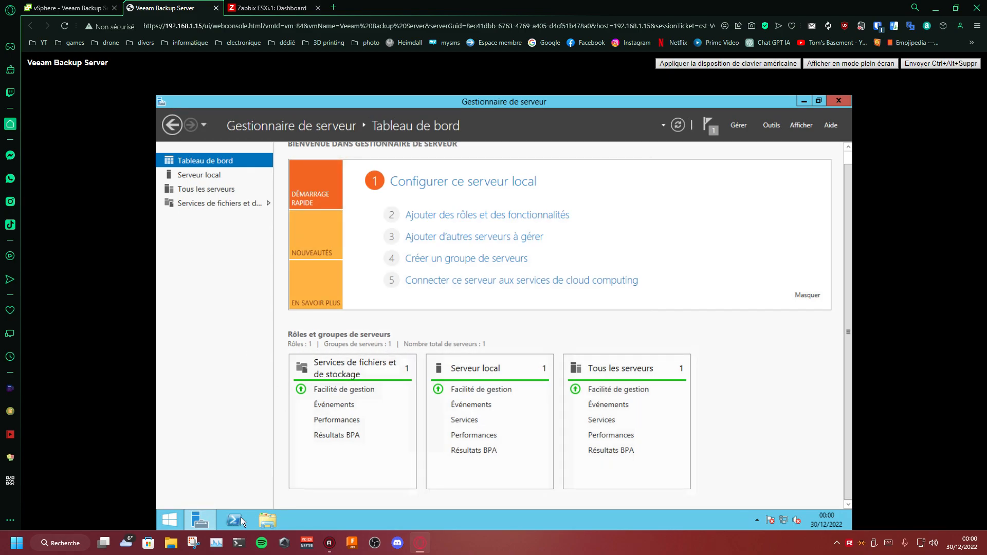
Step: Open Services from the administration tools, maximize its window and widen the Nom column
{"action": "left_click", "coordinate": [212, 524]}
{"action": "left_click", "coordinate": [181, 514]}
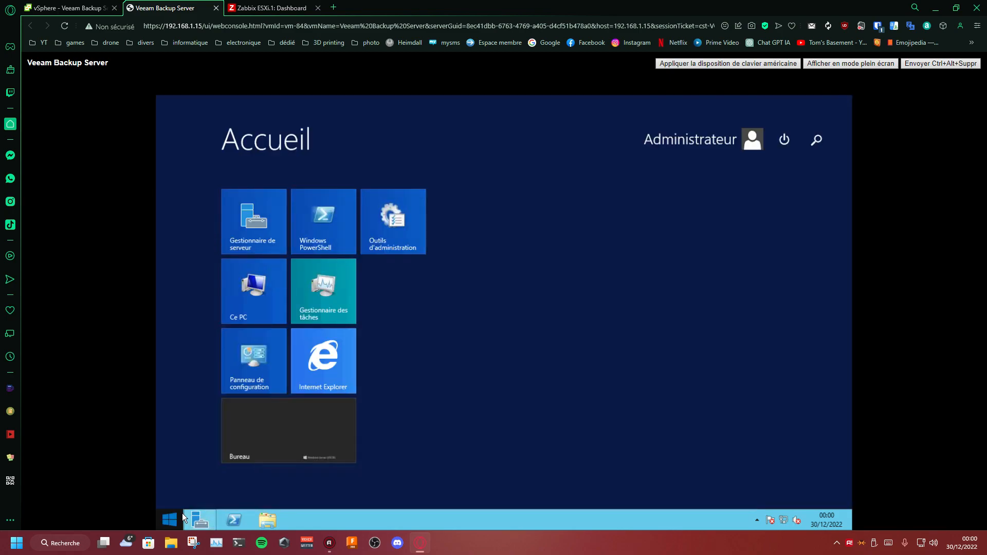
{"action": "type", "text": "serveur"}
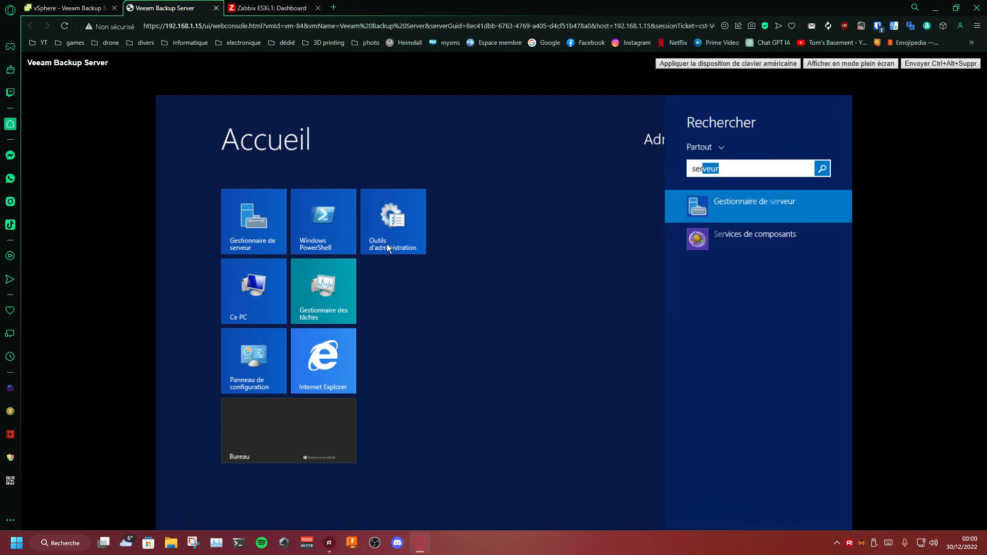
{"action": "left_click", "coordinate": [387, 244]}
{"action": "left_click", "coordinate": [386, 244]}
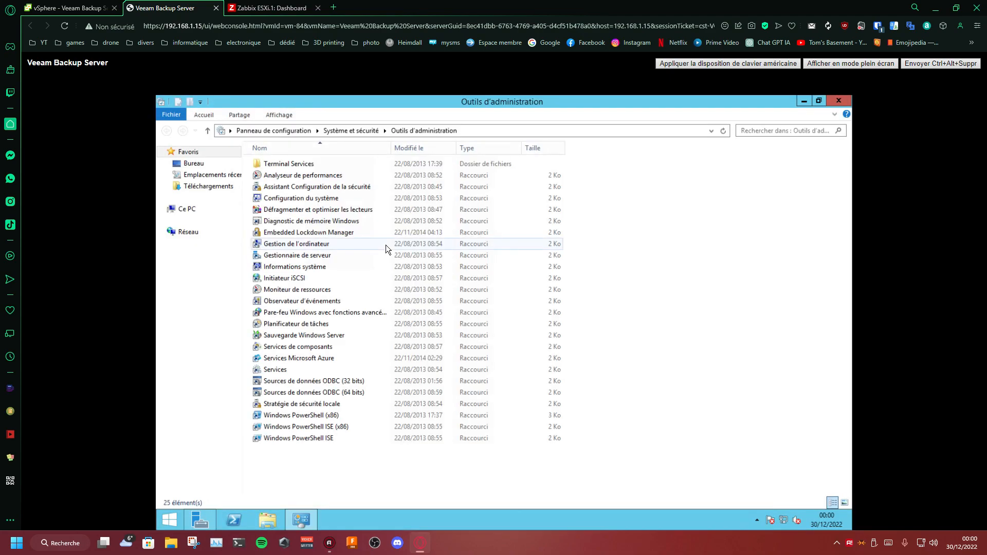
{"action": "left_click", "coordinate": [277, 369]}
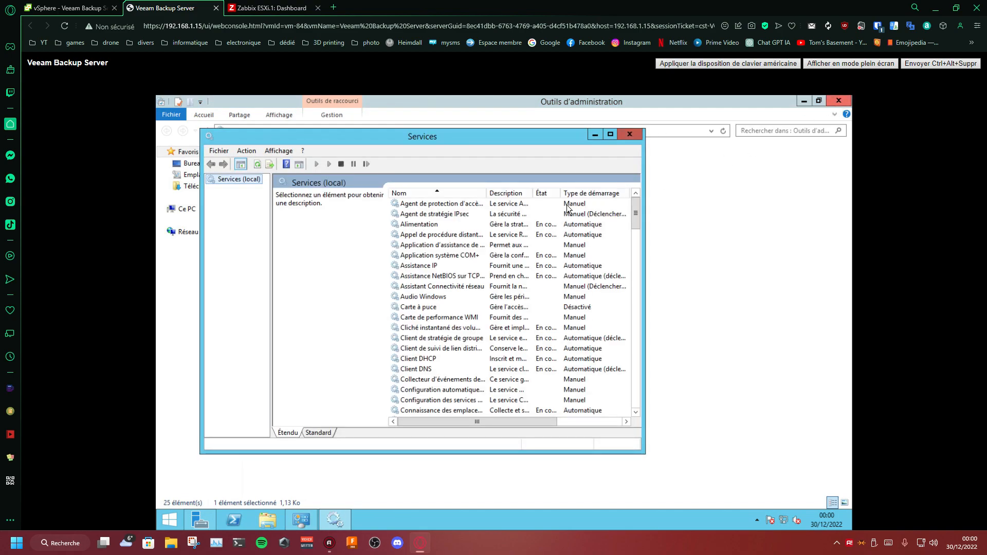
{"action": "left_click_drag", "start_coordinate": [467, 142], "coordinate": [608, 95]}
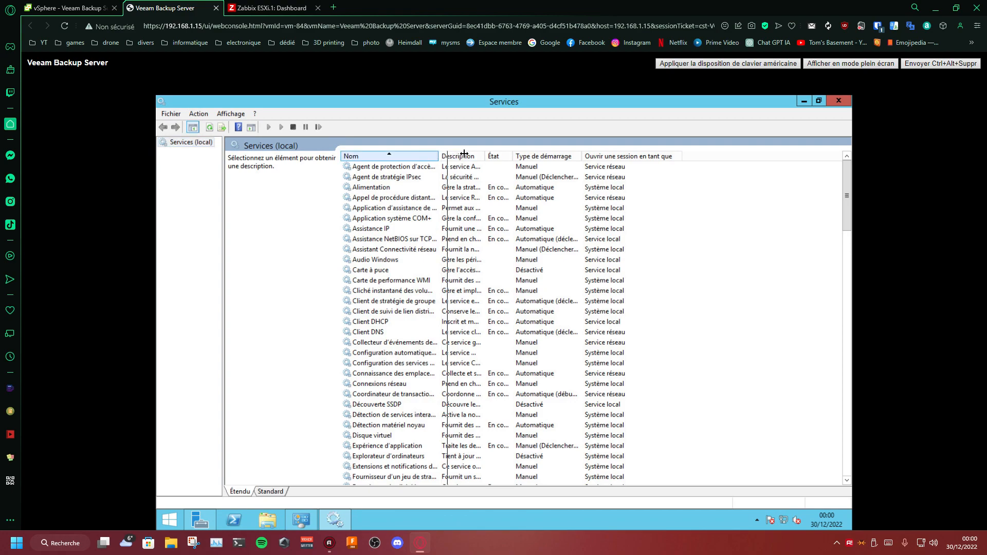
{"action": "left_click_drag", "start_coordinate": [439, 156], "coordinate": [489, 155]}
{"action": "left_click_drag", "start_coordinate": [845, 188], "coordinate": [840, 273]}
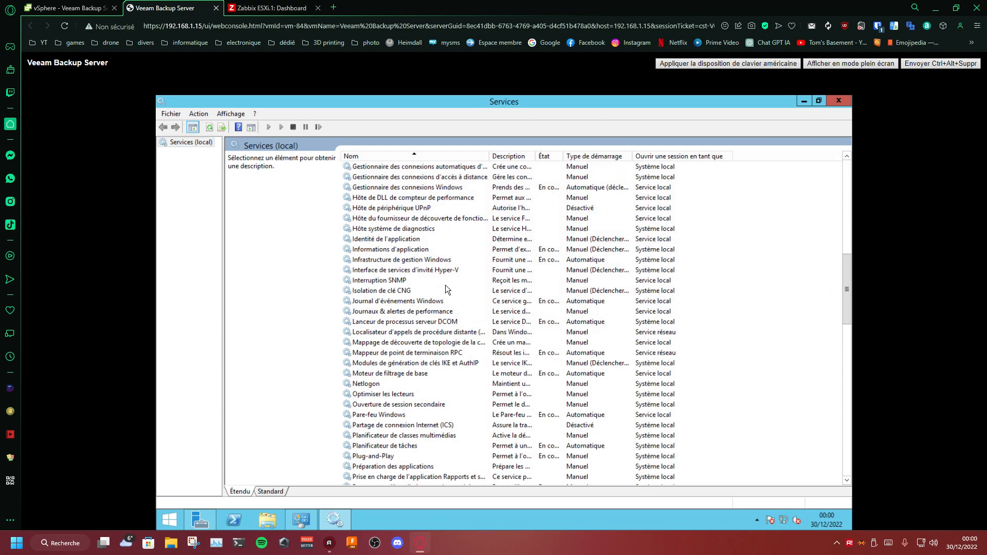
{"action": "left_click", "coordinate": [374, 277]}
{"action": "scroll", "coordinate": [362, 279], "scroll_direction": "down", "scroll_amount": 2}
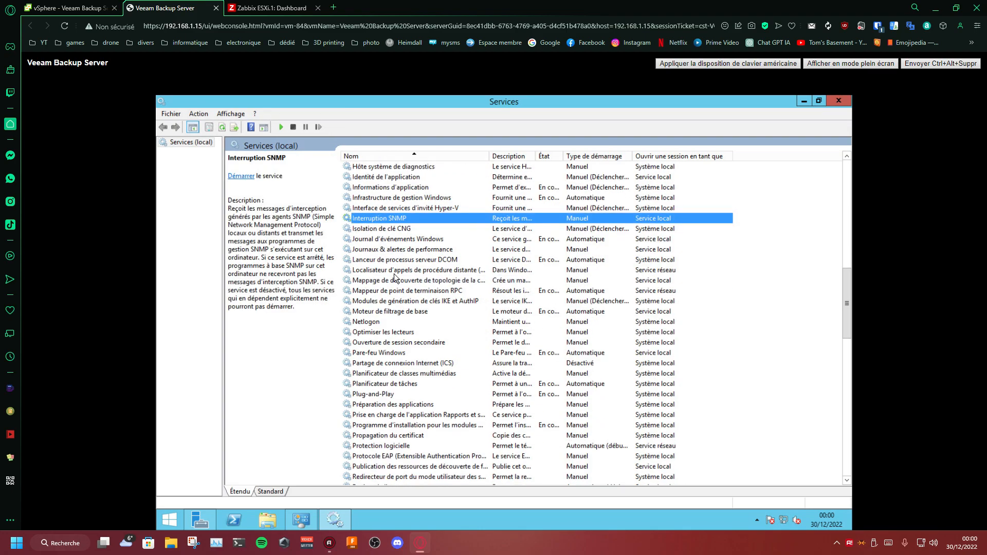
{"action": "scroll", "coordinate": [394, 274], "scroll_direction": "down", "scroll_amount": 6}
{"action": "scroll", "coordinate": [416, 302], "scroll_direction": "down", "scroll_amount": 8}
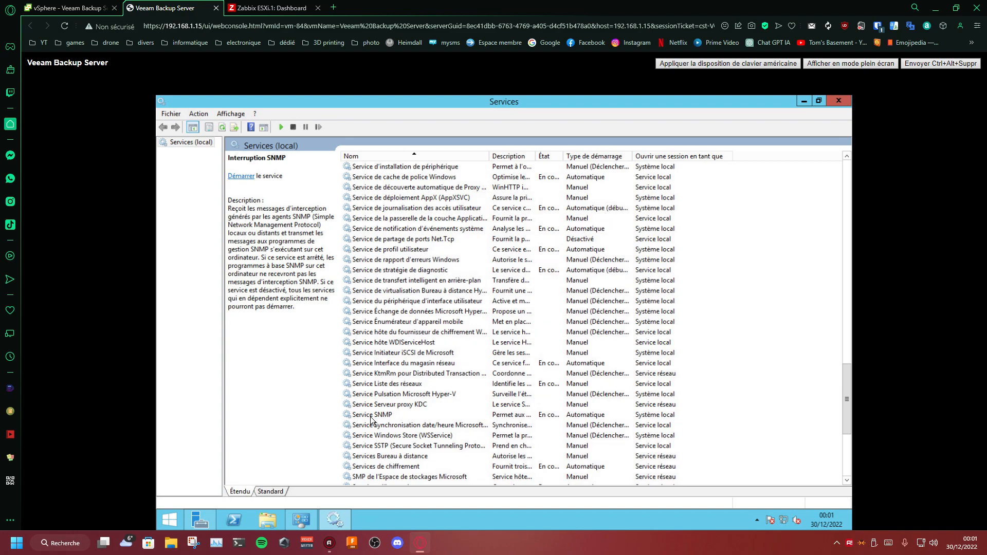
{"action": "double_click", "coordinate": [371, 415]}
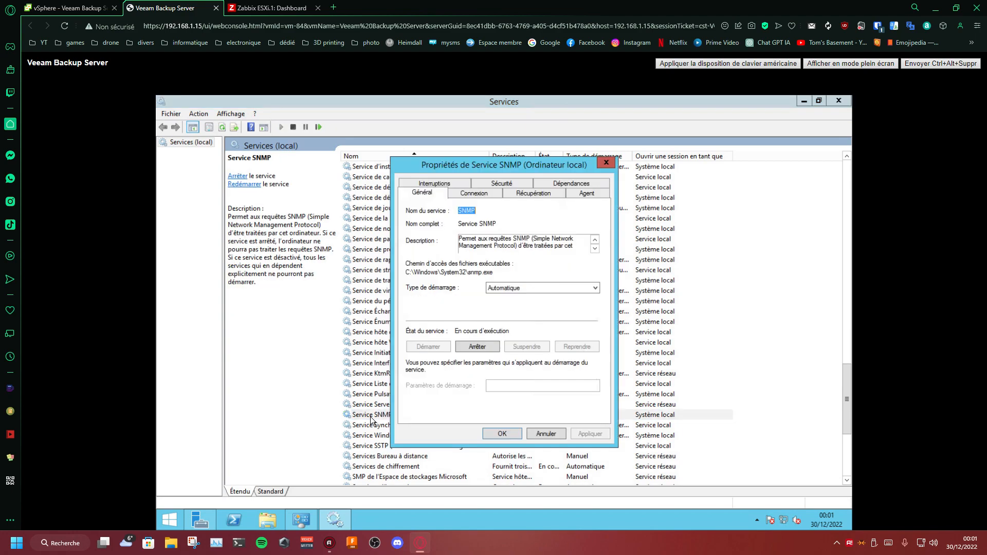
{"action": "left_click", "coordinate": [500, 184]}
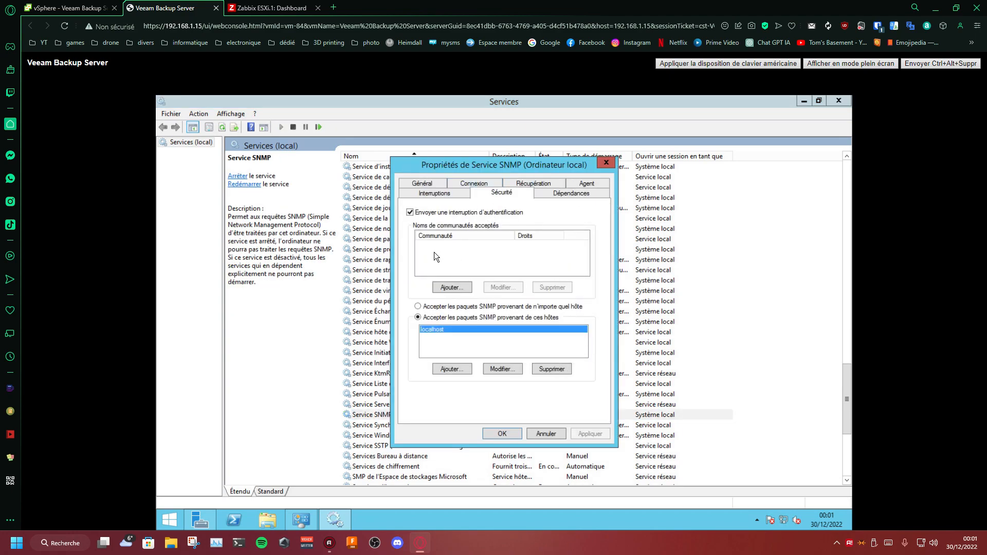
{"action": "left_click", "coordinate": [452, 286]}
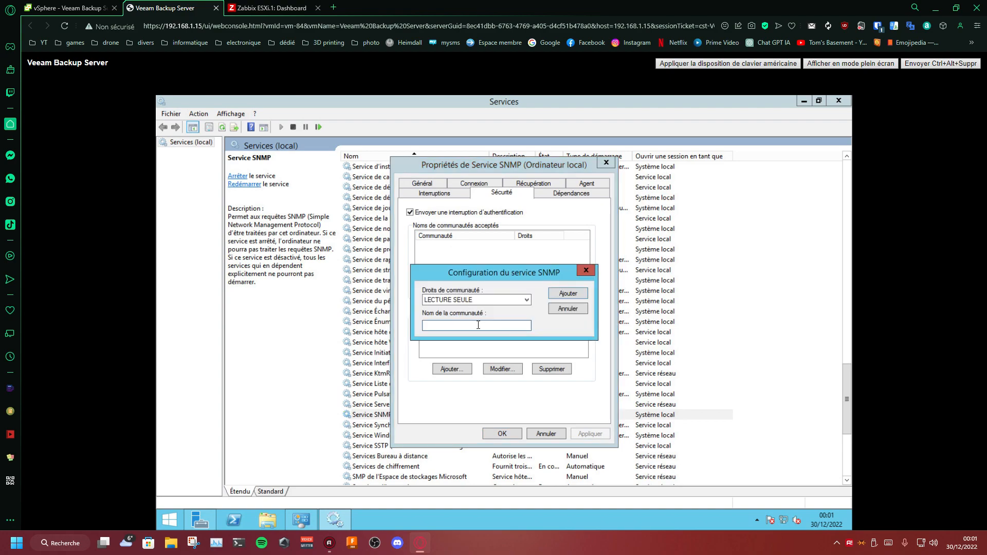
{"action": "left_click", "coordinate": [559, 296]}
Step: Replace localhost with 192.168.1.124 in the hosts from which SNMP packets are accepted, and save the service properties
{"action": "left_click", "coordinate": [535, 366]}
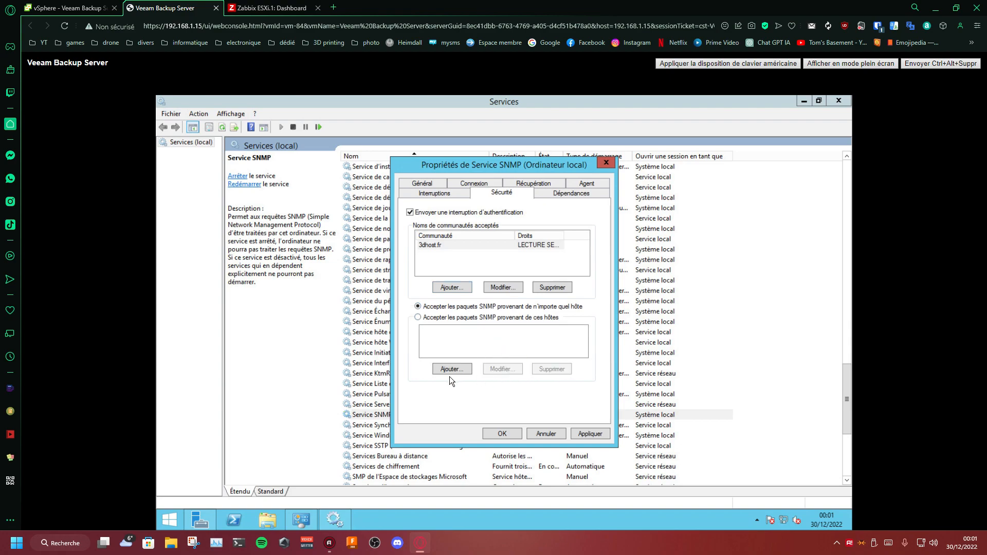
{"action": "left_click", "coordinate": [446, 371]}
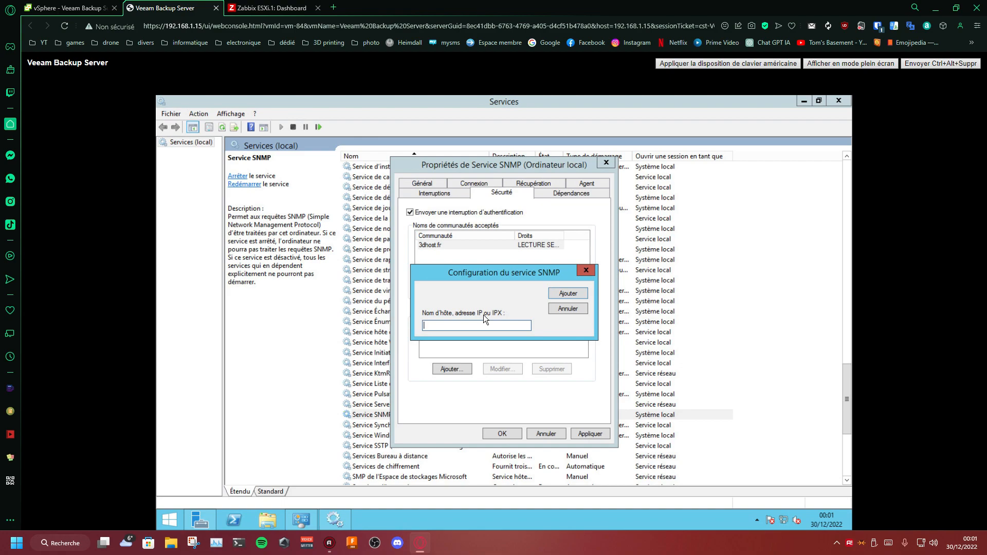
{"action": "type", "text": "192.168.1.254"}
{"action": "key", "text": "BackSpace"}
{"action": "key", "text": "BackSpace"}
{"action": "key", "text": "BackSpace"}
{"action": "type", "text": "124"}
{"action": "left_click", "coordinate": [566, 293]}
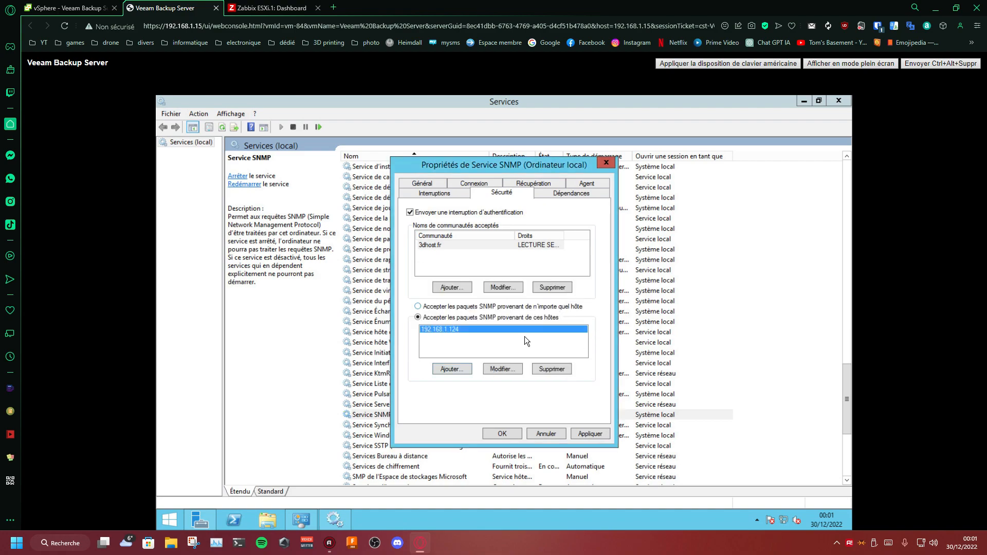
{"action": "left_click", "coordinate": [501, 434]}
Step: Restart Service SNMP and close the Services and administration tools windows
{"action": "right_click", "coordinate": [400, 415]}
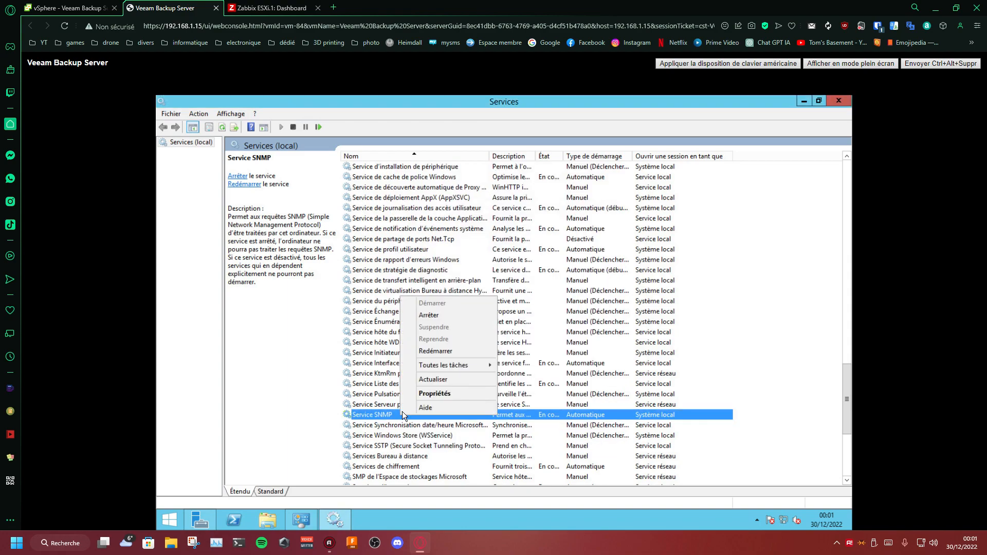
{"action": "left_click", "coordinate": [426, 349]}
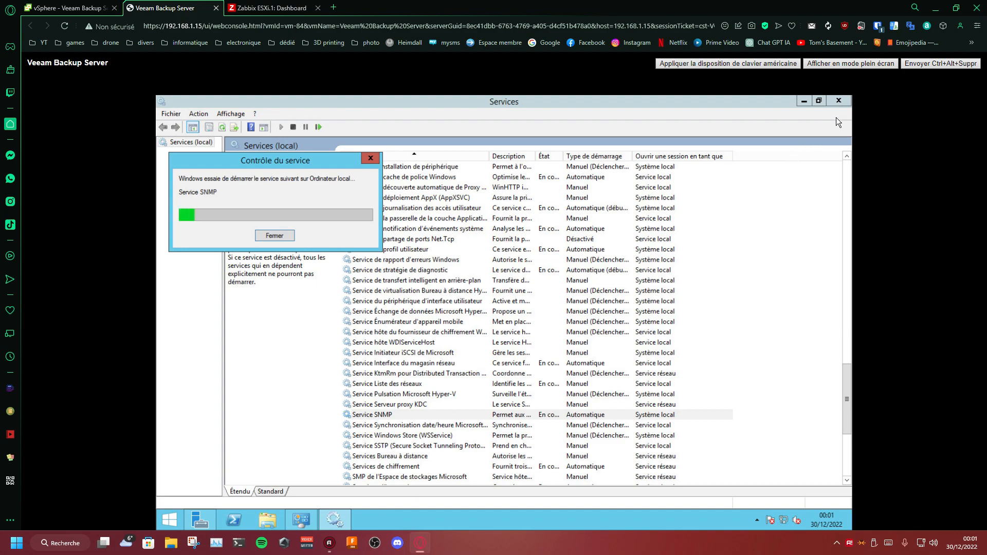
{"action": "left_click", "coordinate": [841, 103]}
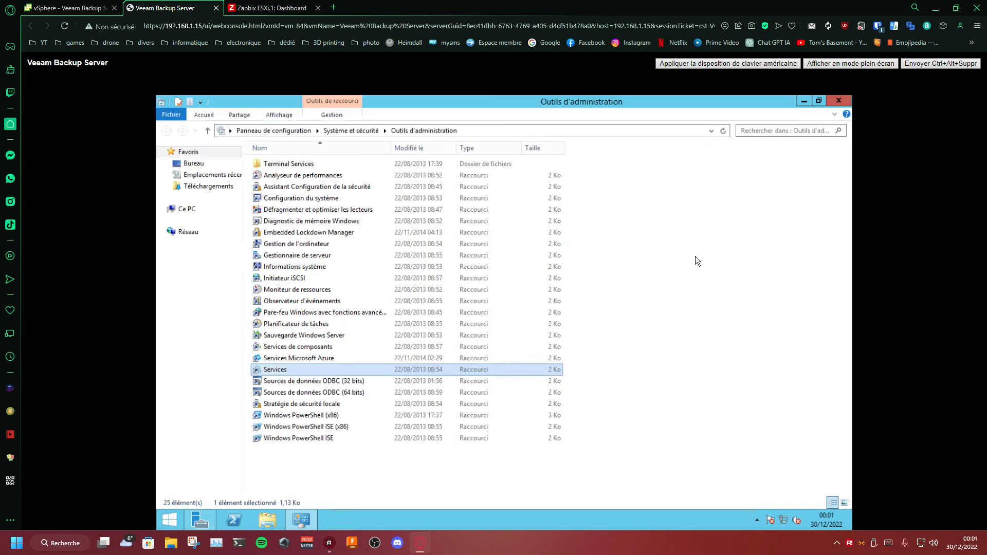
{"action": "left_click", "coordinate": [675, 264]}
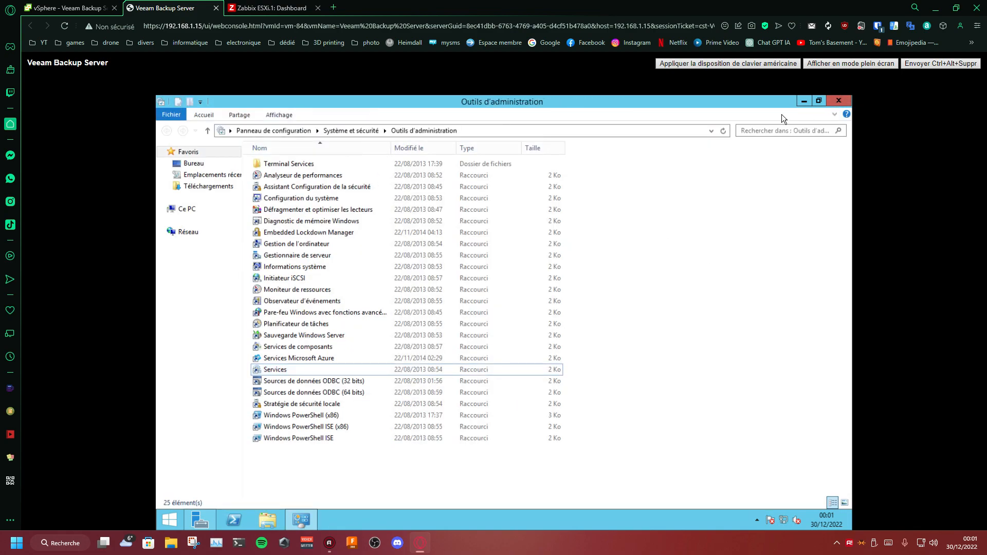
{"action": "left_click", "coordinate": [833, 100]}
Step: Open Windows Firewall with advanced security from Server Manager and display the outbound traffic rules
{"action": "left_click", "coordinate": [212, 519]}
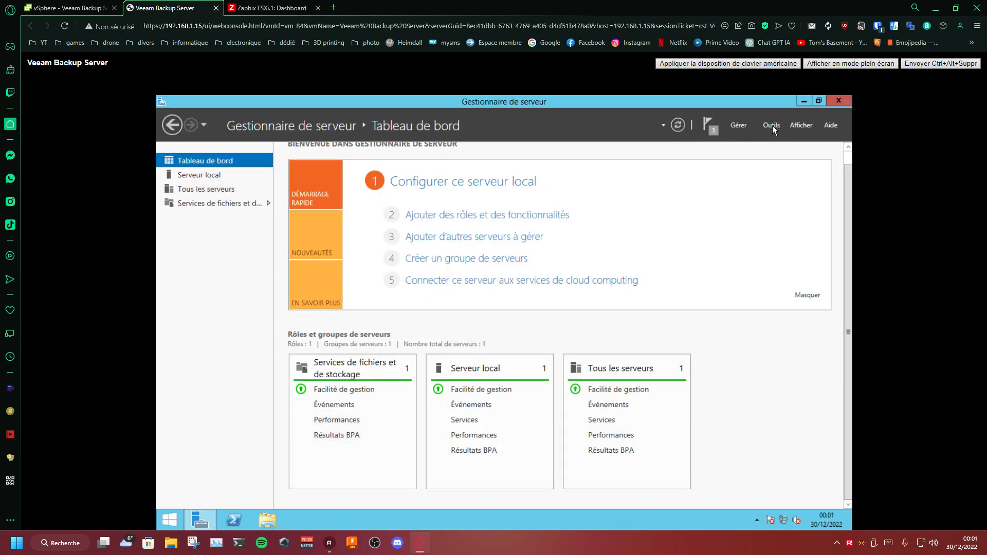
{"action": "left_click", "coordinate": [773, 125]}
{"action": "left_click", "coordinate": [727, 268]}
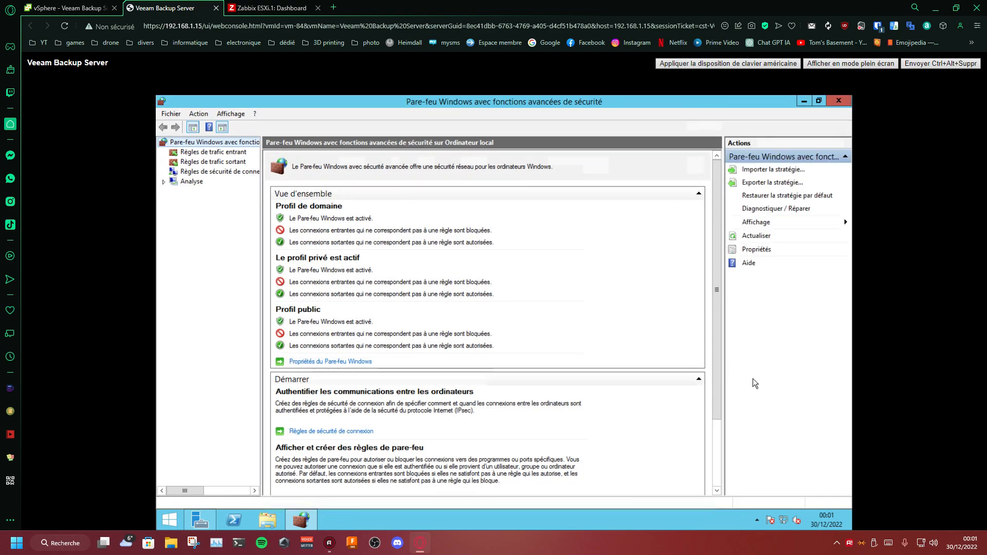
{"action": "left_click", "coordinate": [215, 162]}
Step: Start a new outbound port rule and set it to UDP with specific remote port 161
{"action": "left_click", "coordinate": [199, 114]}
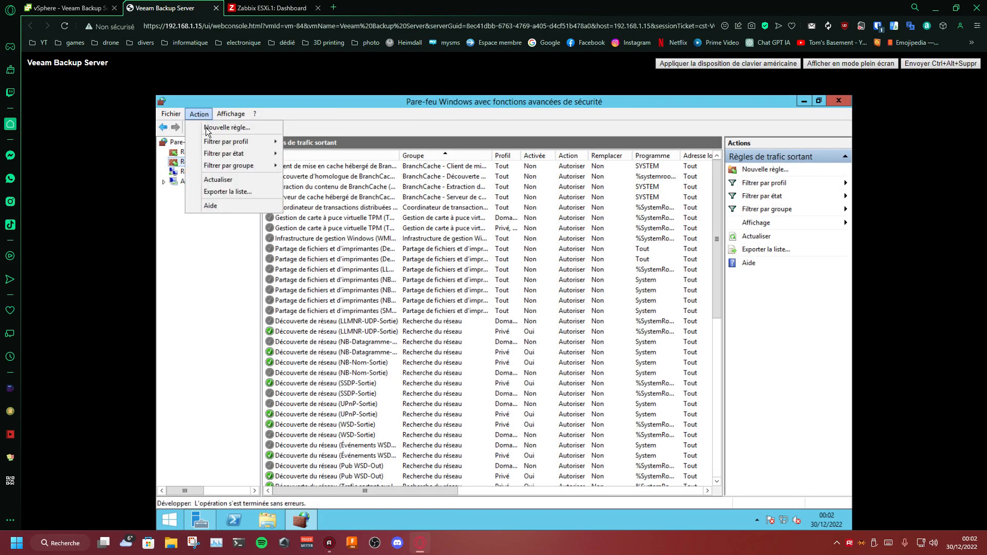
{"action": "left_click", "coordinate": [206, 127]}
{"action": "left_click", "coordinate": [374, 302]}
{"action": "left_click", "coordinate": [553, 479]}
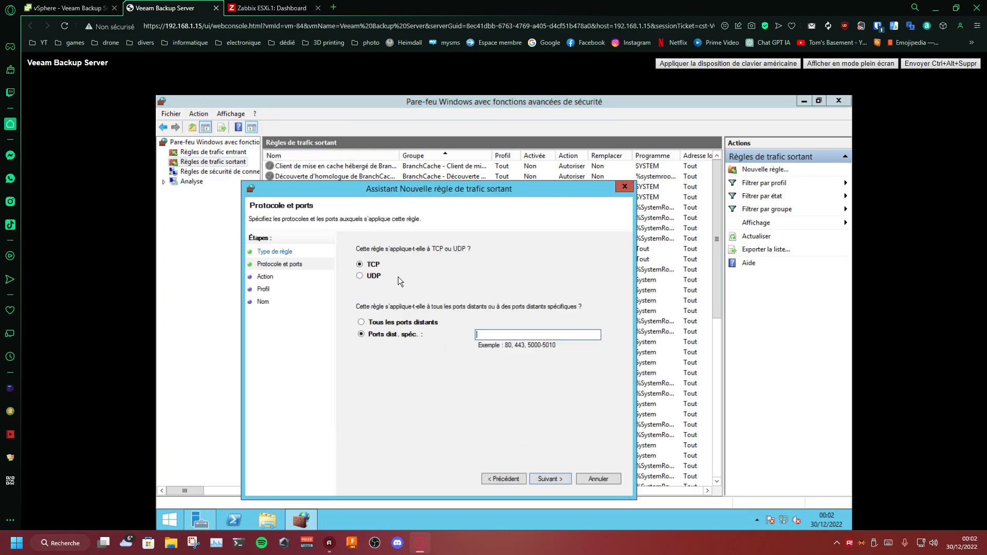
{"action": "left_click", "coordinate": [361, 276]}
{"action": "left_click", "coordinate": [504, 334]}
{"action": "type", "text": "161"}
{"action": "left_click", "coordinate": [552, 479]}
Step: Allow the connection on the Domaine, Privé and Public profiles, and finish the outbound rule with the name SNMP
{"action": "left_click", "coordinate": [405, 271]}
{"action": "left_click", "coordinate": [553, 480]}
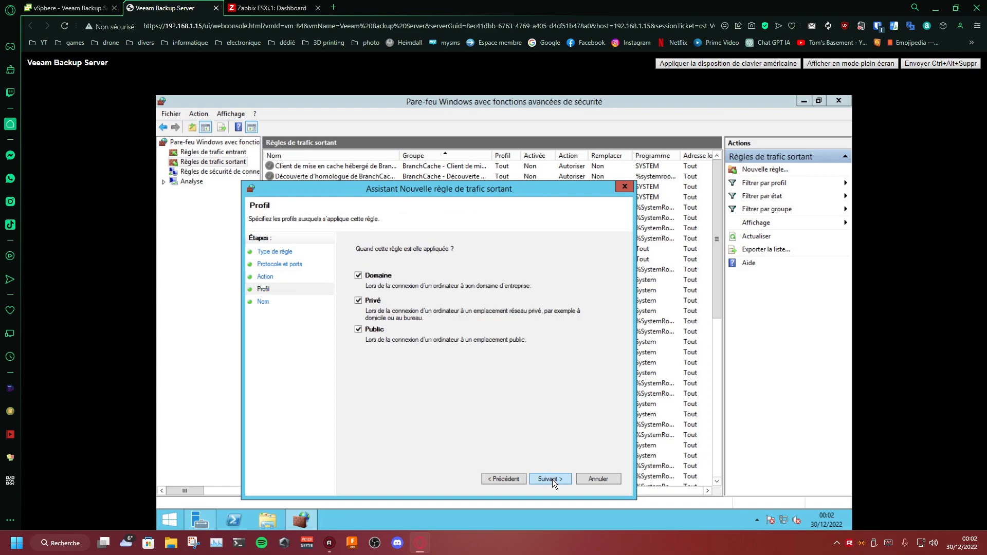
{"action": "left_click", "coordinate": [548, 476]}
{"action": "type", "text": "SN"}
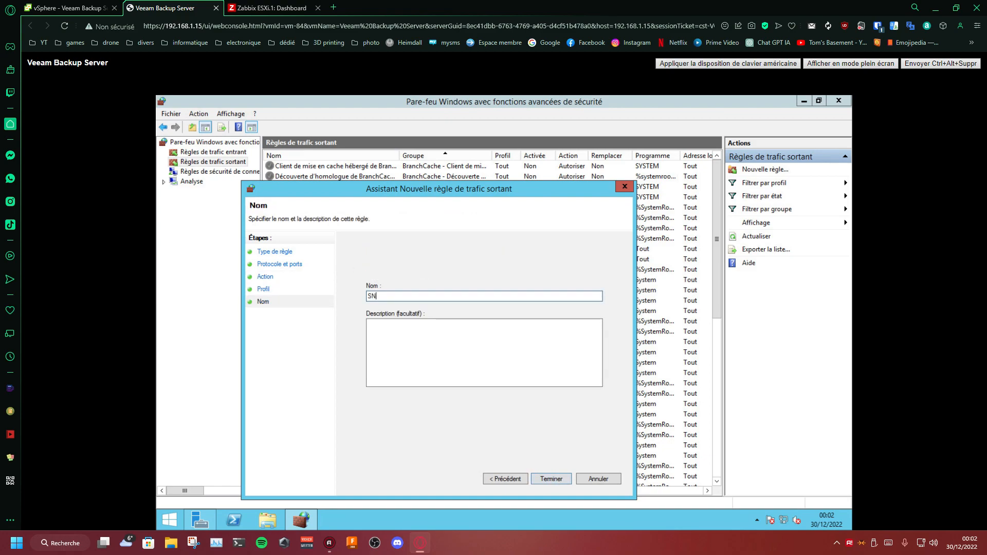
{"action": "type", "text": "MP"}
{"action": "left_click", "coordinate": [545, 478]}
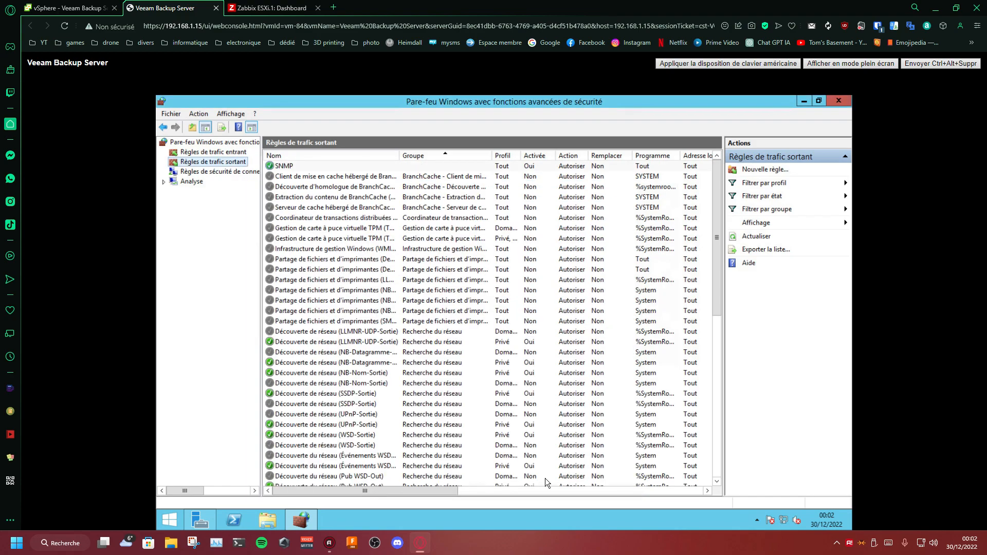
Step: Close the firewall window, minimise Server Manager and switch to the Zabbix dashboard
{"action": "left_click", "coordinate": [827, 99]}
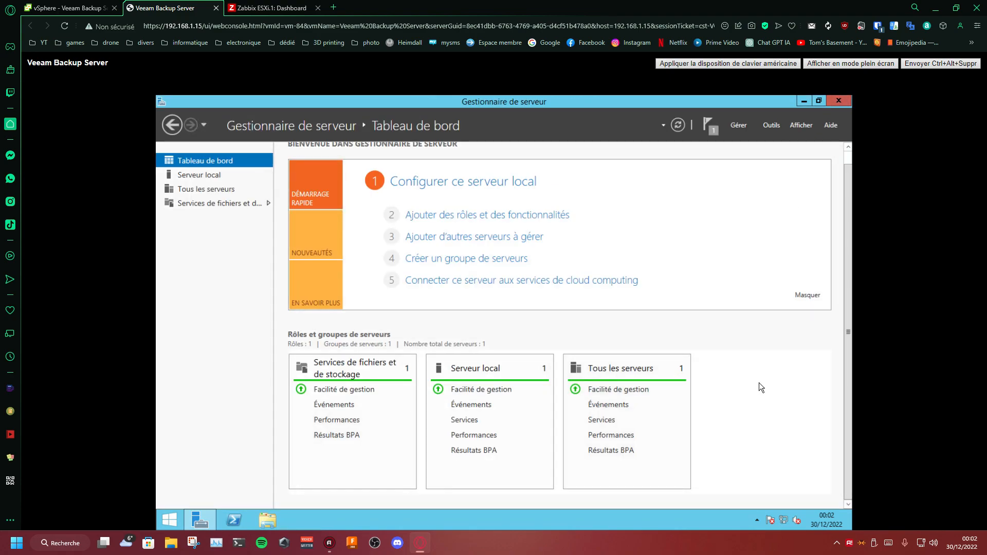
{"action": "left_click", "coordinate": [201, 519]}
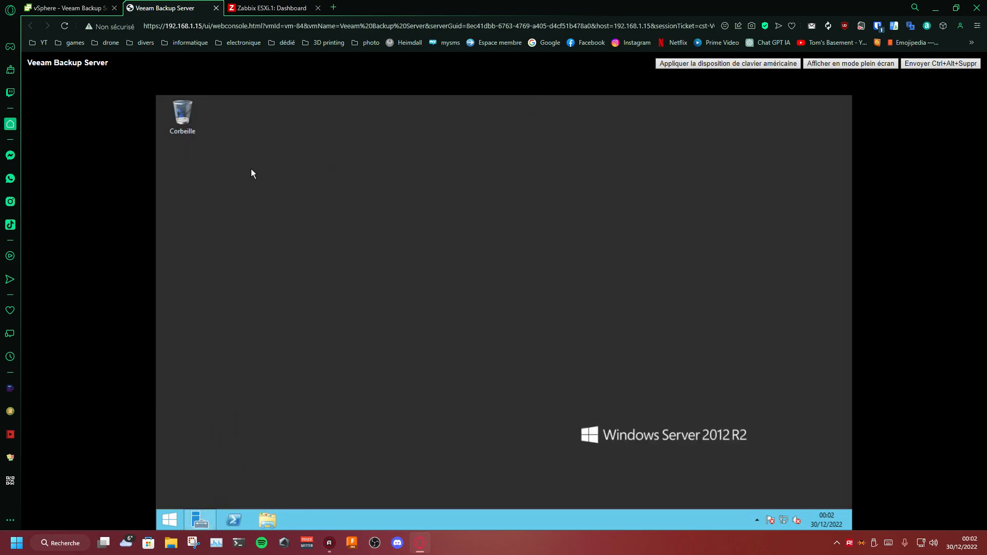
{"action": "left_click", "coordinate": [275, 8]}
{"action": "scroll", "coordinate": [356, 221], "scroll_direction": "down", "scroll_amount": 2}
{"action": "left_click", "coordinate": [679, 355]}
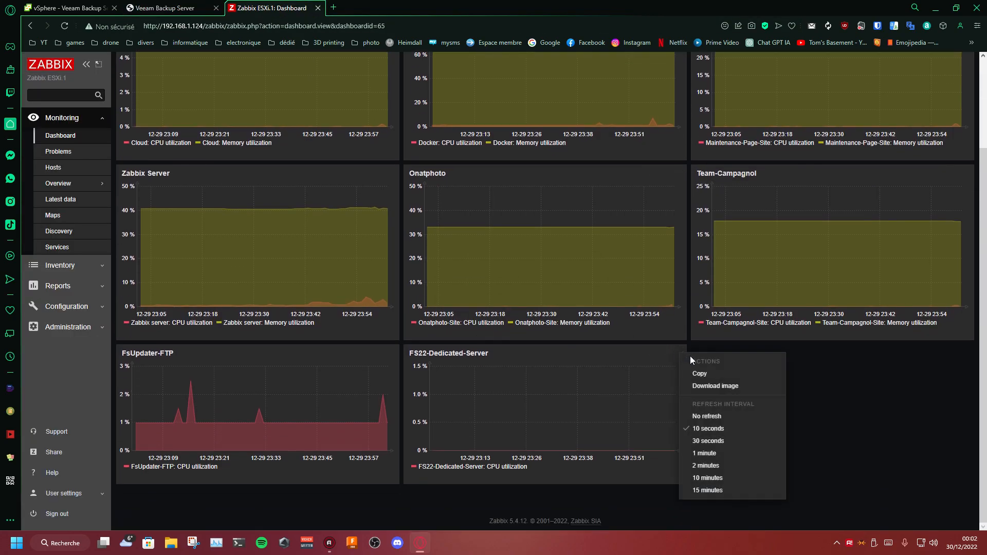
{"action": "left_click", "coordinate": [704, 376]}
{"action": "scroll", "coordinate": [740, 355], "scroll_direction": "up", "scroll_amount": 2}
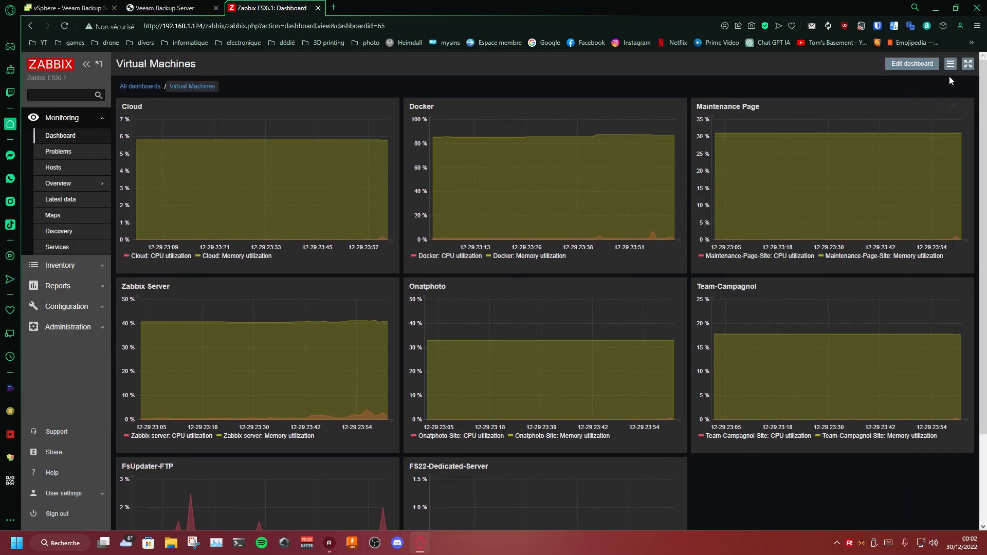
{"action": "left_click", "coordinate": [908, 65]}
{"action": "scroll", "coordinate": [813, 302], "scroll_direction": "down", "scroll_amount": 3}
{"action": "mouse_move", "coordinate": [724, 366]}
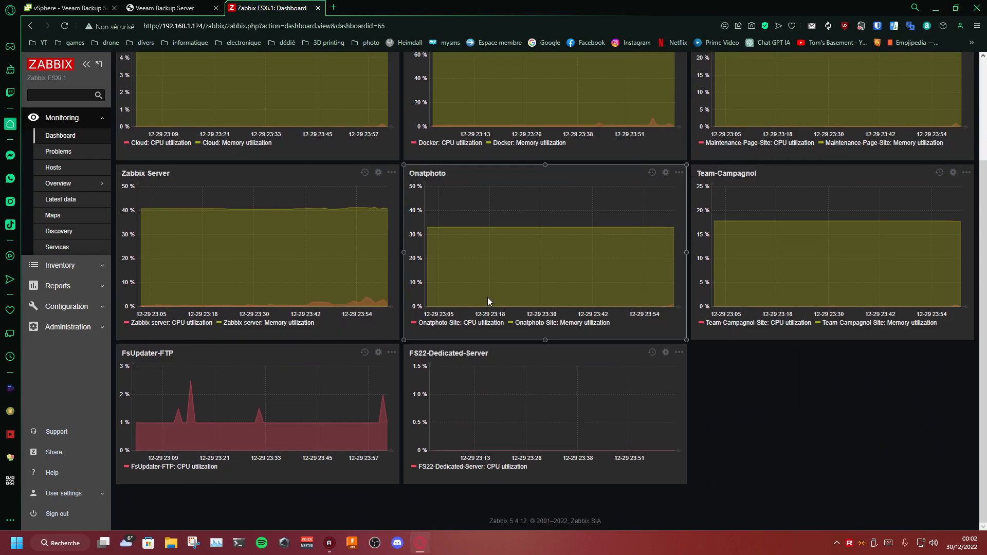
Step: Open the form for creating a new host in Zabbix's host configuration
{"action": "left_click", "coordinate": [72, 316]}
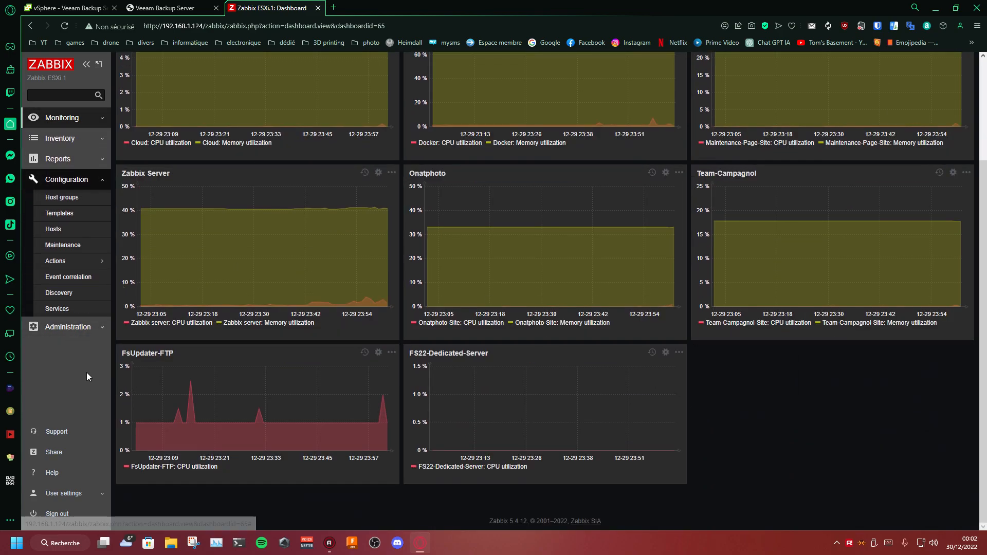
{"action": "left_click", "coordinate": [67, 235]}
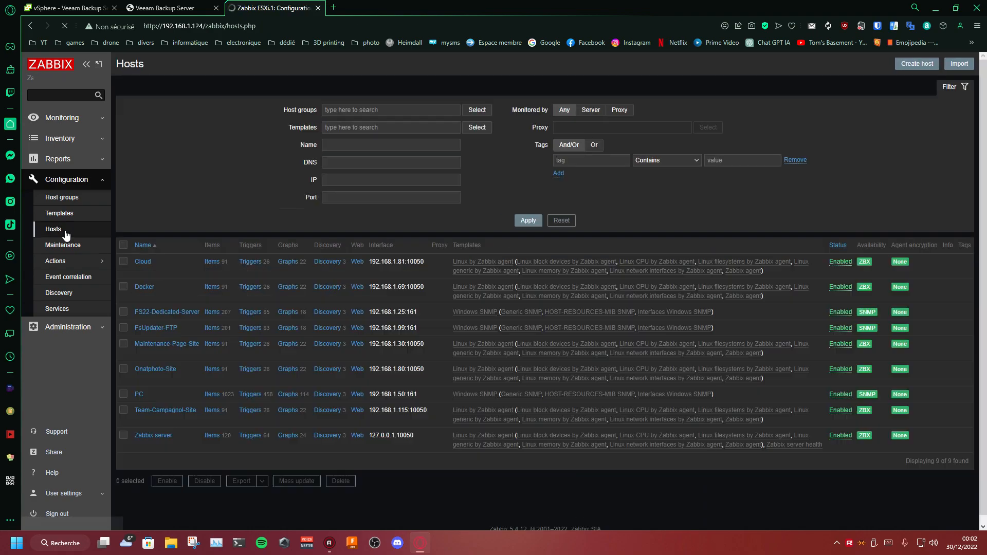
{"action": "left_click", "coordinate": [907, 64]}
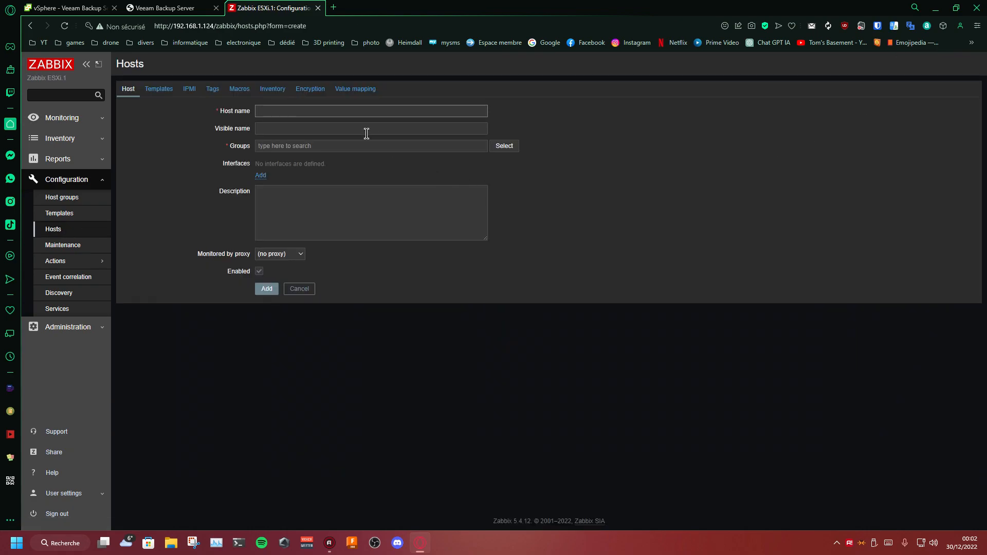
{"action": "left_click", "coordinate": [320, 110]}
Step: Open the system properties of Ce PC on the Veeam Backup Server VM to read its computer name
{"action": "left_click", "coordinate": [199, 9]}
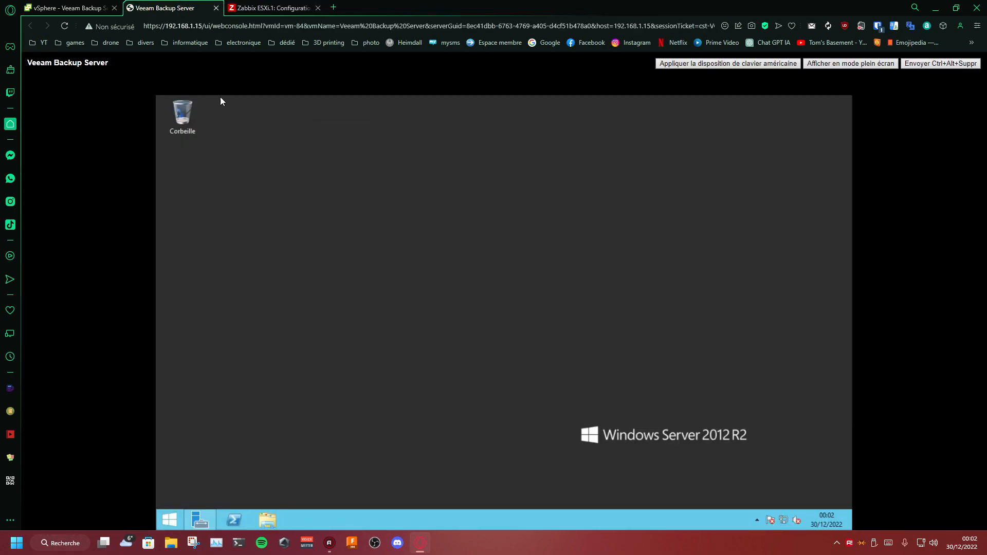
{"action": "left_click", "coordinate": [266, 519]}
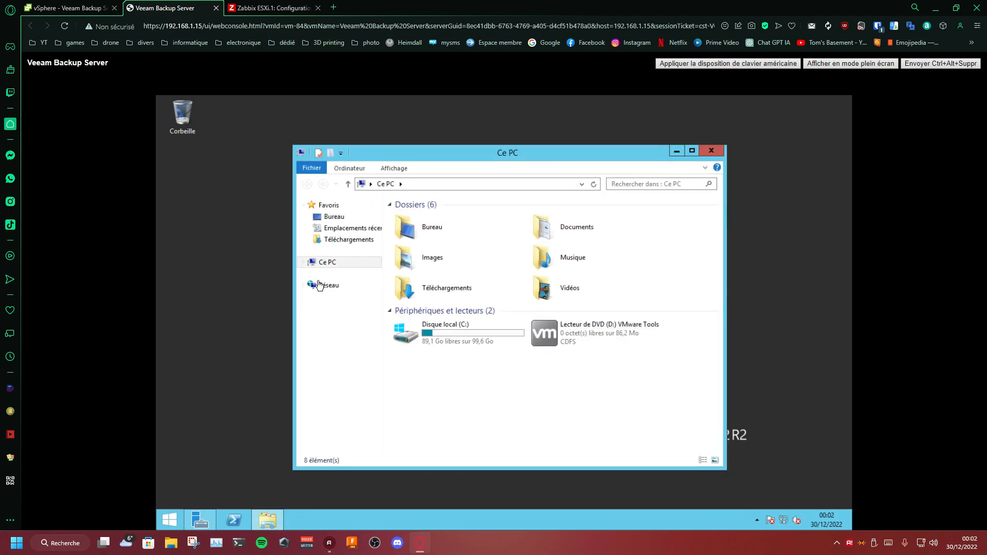
{"action": "right_click", "coordinate": [324, 268]}
{"action": "left_click", "coordinate": [334, 390]}
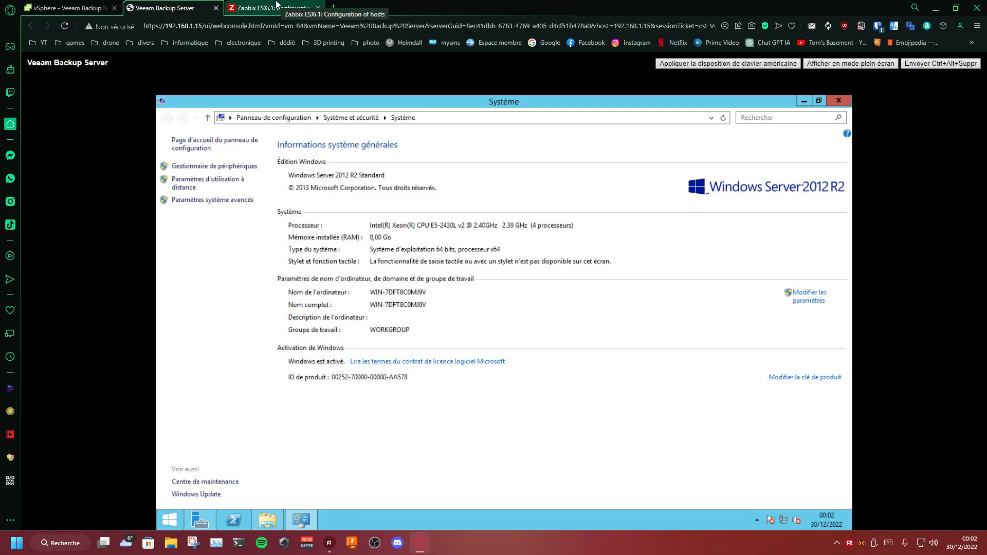
Step: Enter WIN-7ZFT8C0MJ9V as the host name in Zabbix, consulting the computer name in the VM's system information
{"action": "left_click", "coordinate": [280, 8]}
{"action": "type", "text": "WIN-"}
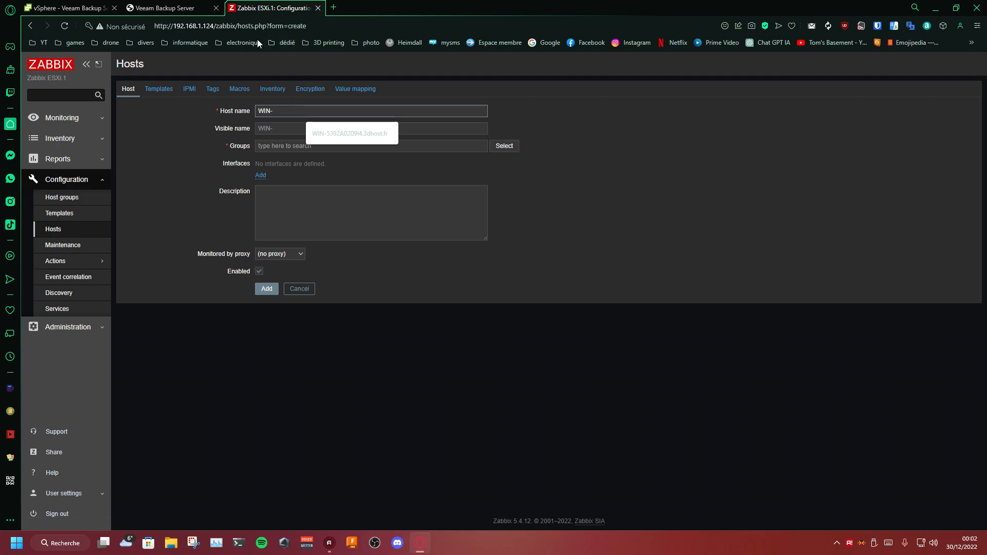
{"action": "left_click", "coordinate": [165, 8]}
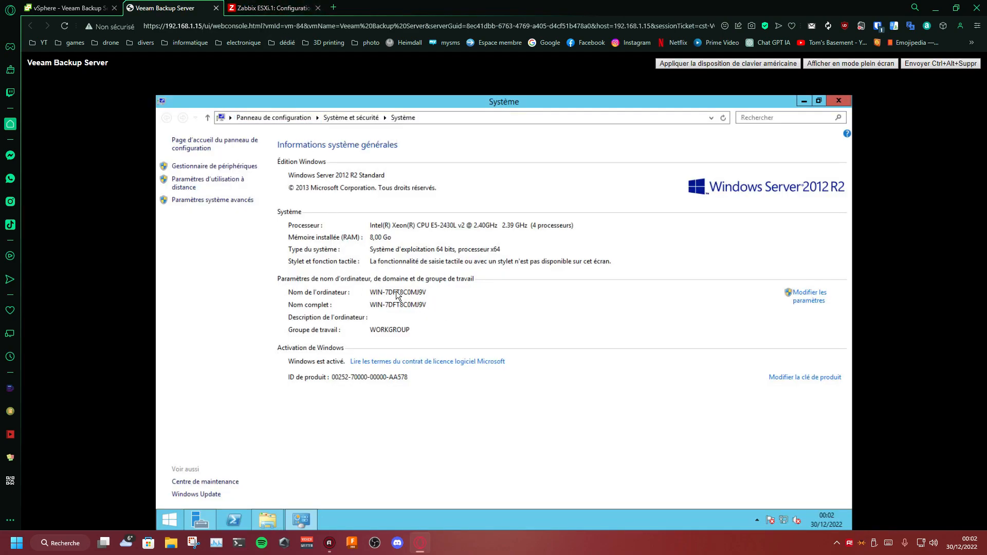
{"action": "left_click", "coordinate": [272, 6]}
{"action": "type", "text": "-"}
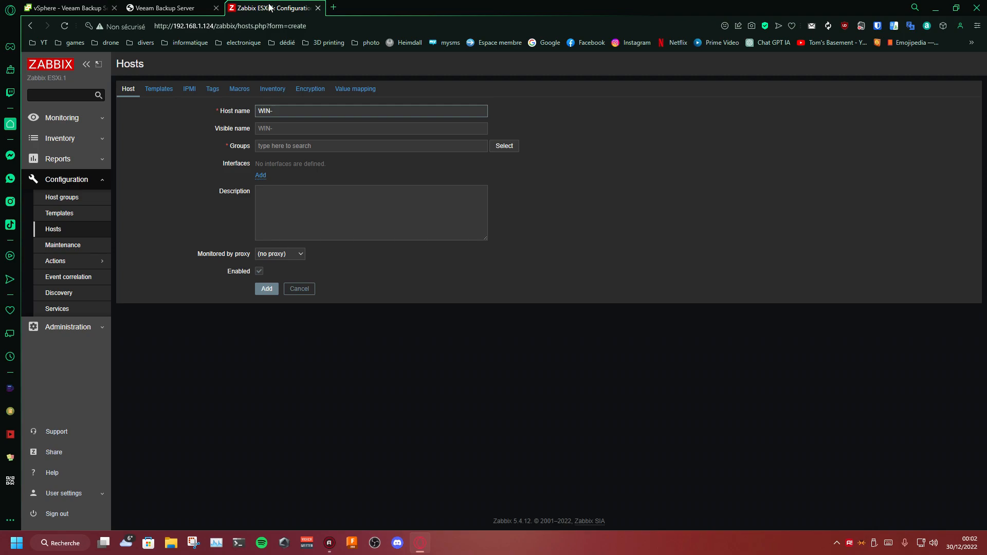
{"action": "type", "text": "7ZFT8"}
{"action": "left_click", "coordinate": [164, 8]}
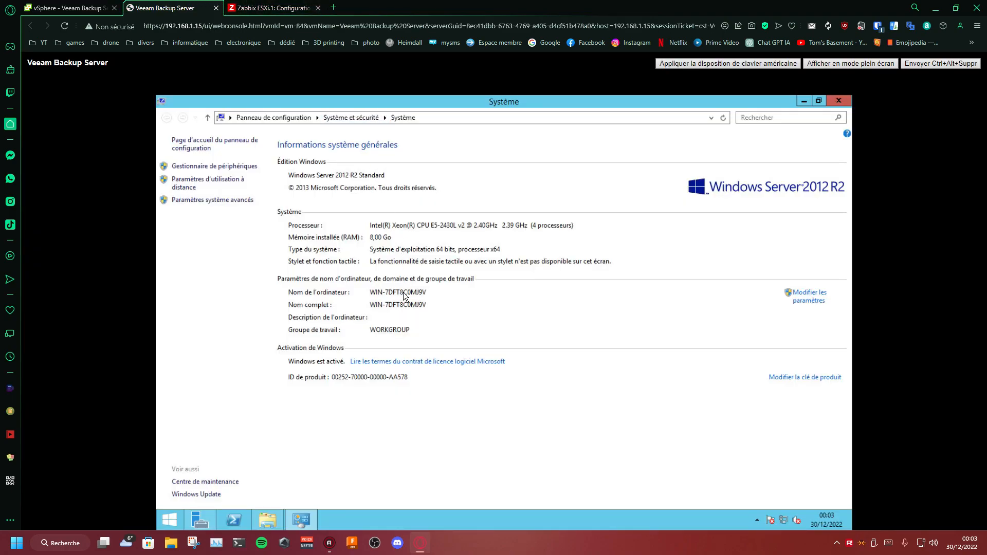
{"action": "left_click", "coordinate": [273, 8]}
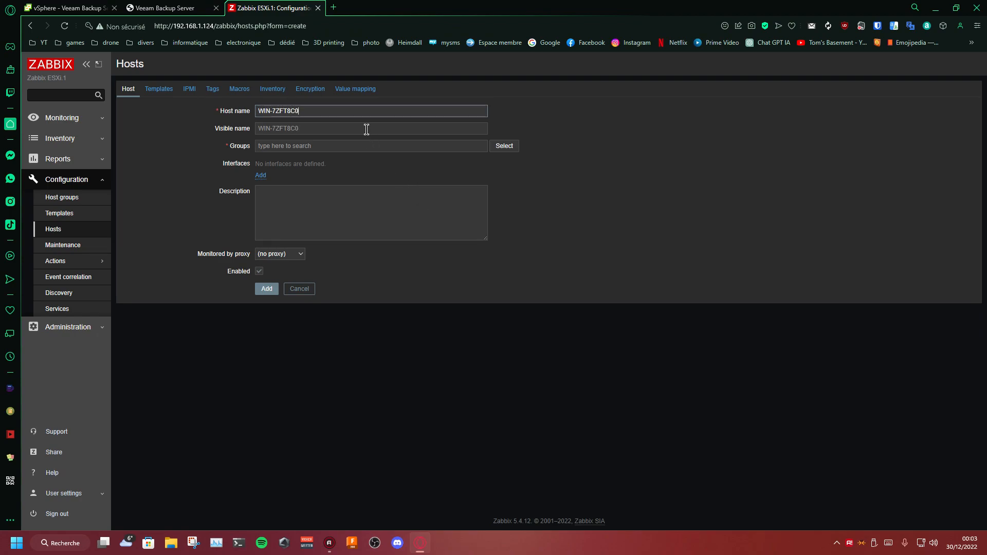
{"action": "left_click", "coordinate": [165, 8]}
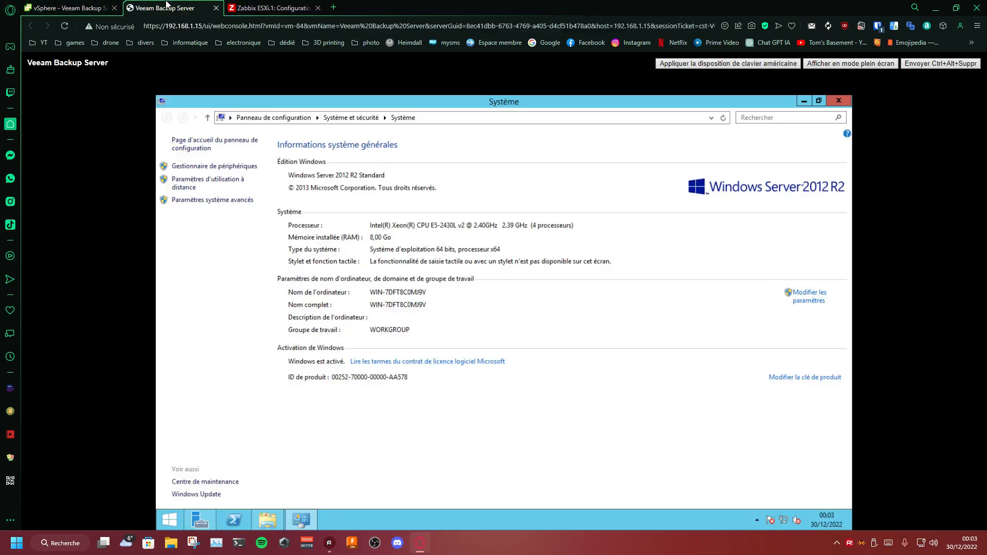
{"action": "left_click", "coordinate": [275, 4]}
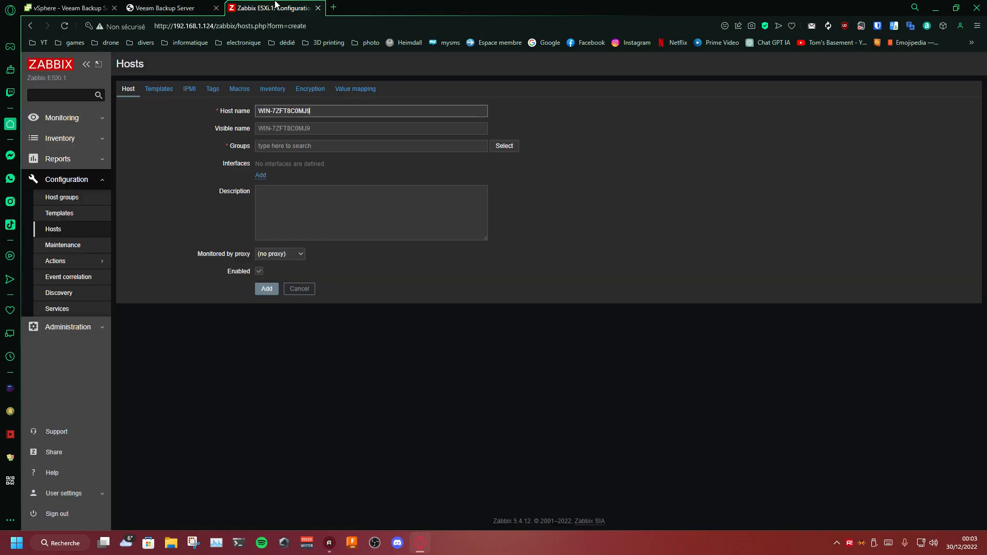
Step: Set the new host's visible name to Veeame Backup Server
{"action": "left_click", "coordinate": [326, 127]}
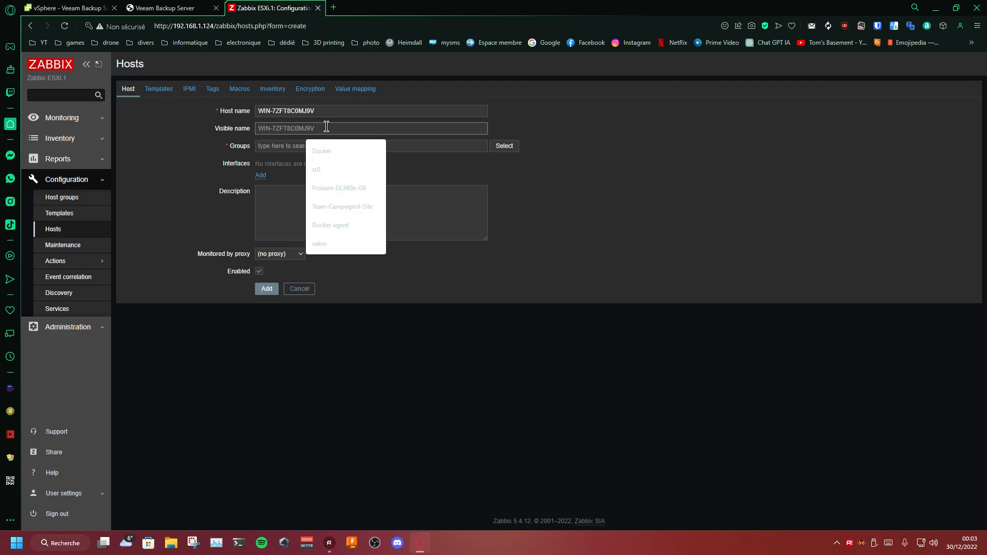
{"action": "type", "text": "Veeame Backup Server"}
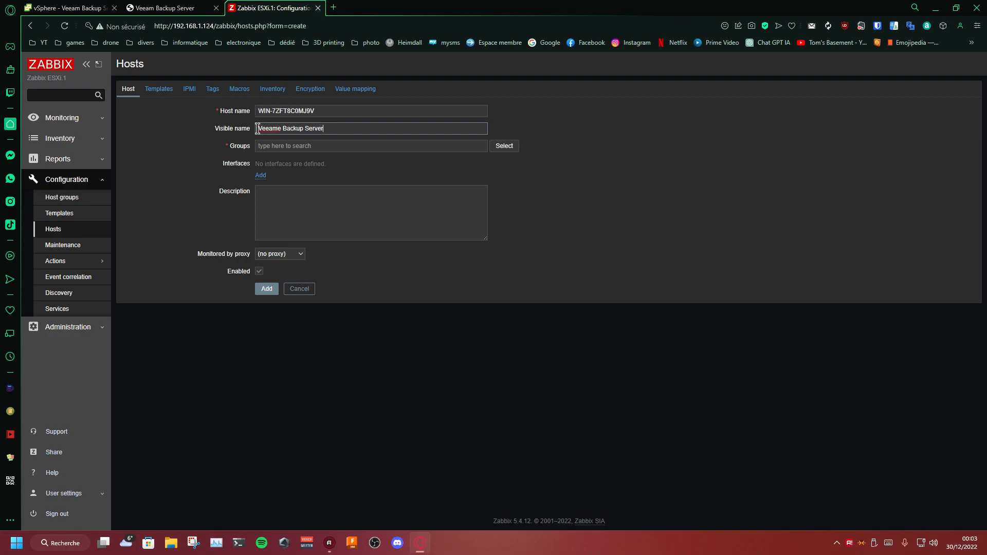
Step: Recheck the host name against the VM's computer name, and close the System and Ce PC windows
{"action": "left_click_drag", "start_coordinate": [322, 111], "coordinate": [254, 111]}
{"action": "left_click", "coordinate": [273, 109]}
{"action": "left_click", "coordinate": [165, 8]}
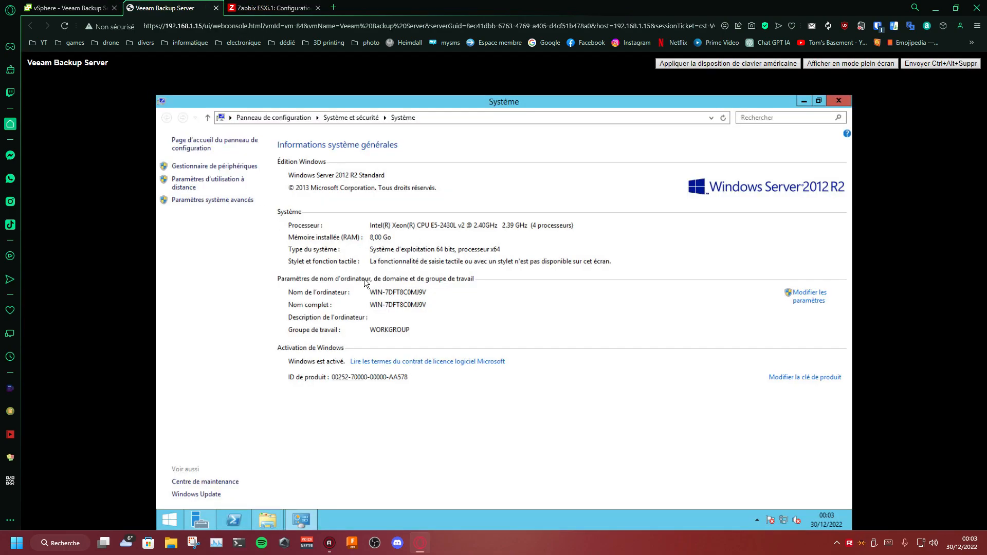
{"action": "left_click", "coordinate": [836, 102]}
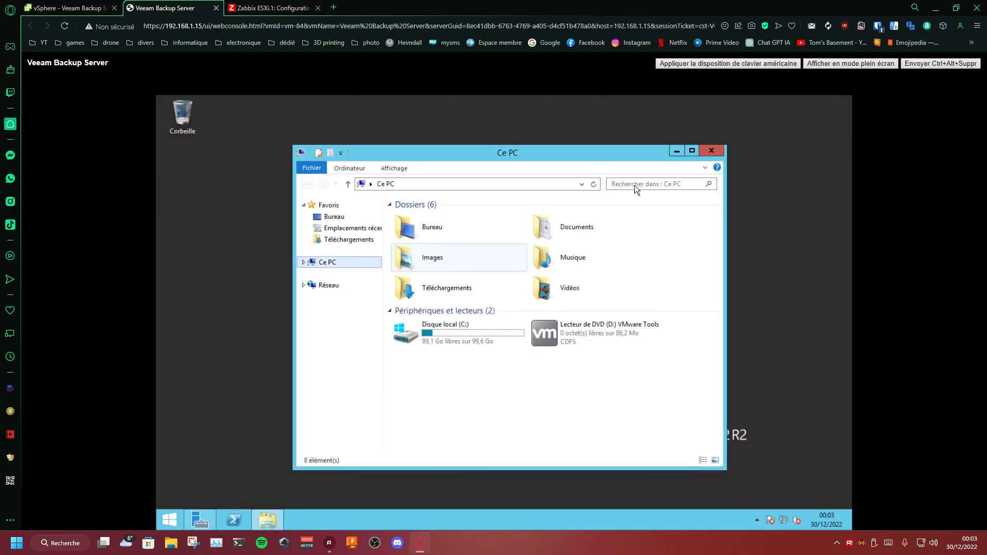
{"action": "left_click", "coordinate": [714, 151]}
{"action": "left_click", "coordinate": [277, 8]}
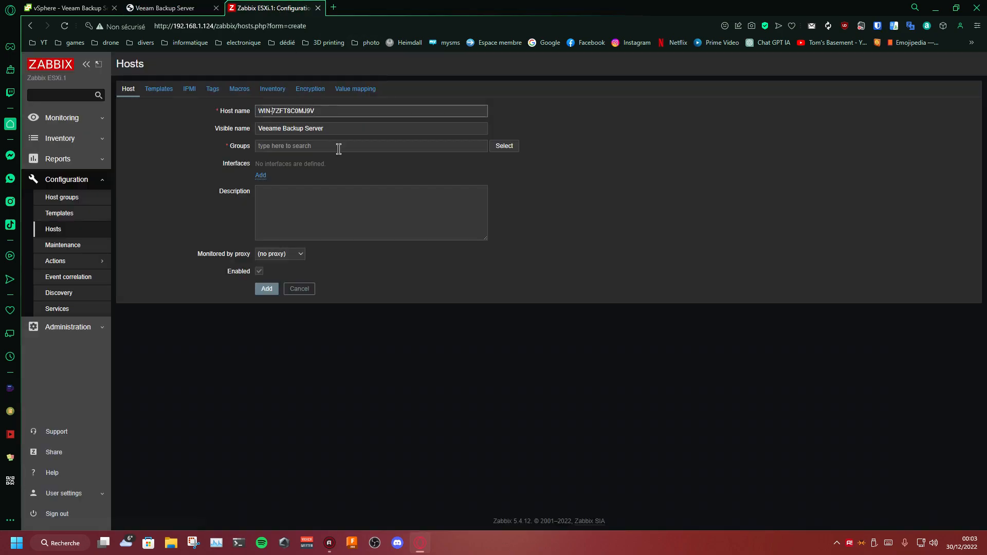
{"action": "left_click", "coordinate": [576, 193]}
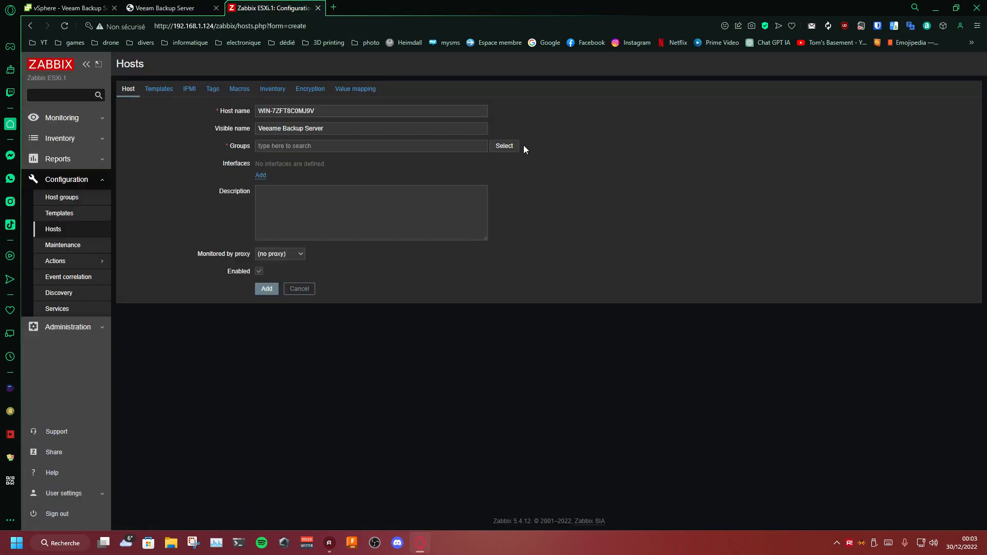
{"action": "left_click", "coordinate": [505, 148]}
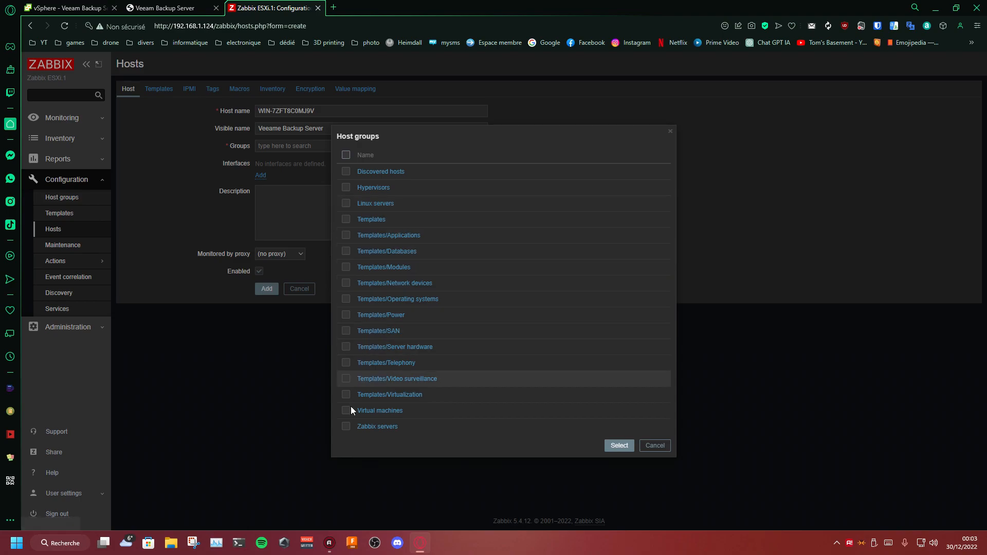
{"action": "left_click", "coordinate": [396, 300]}
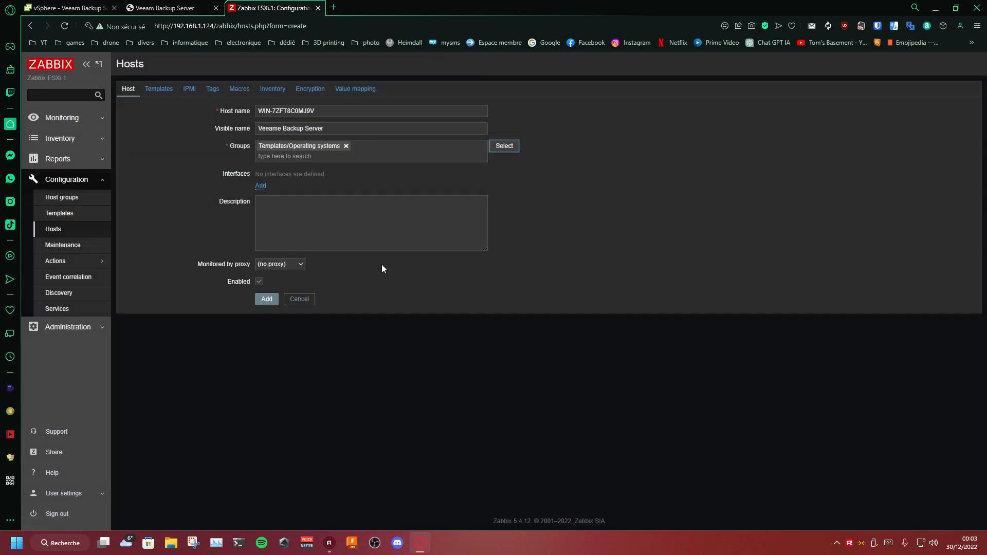
{"action": "left_click", "coordinate": [502, 147]}
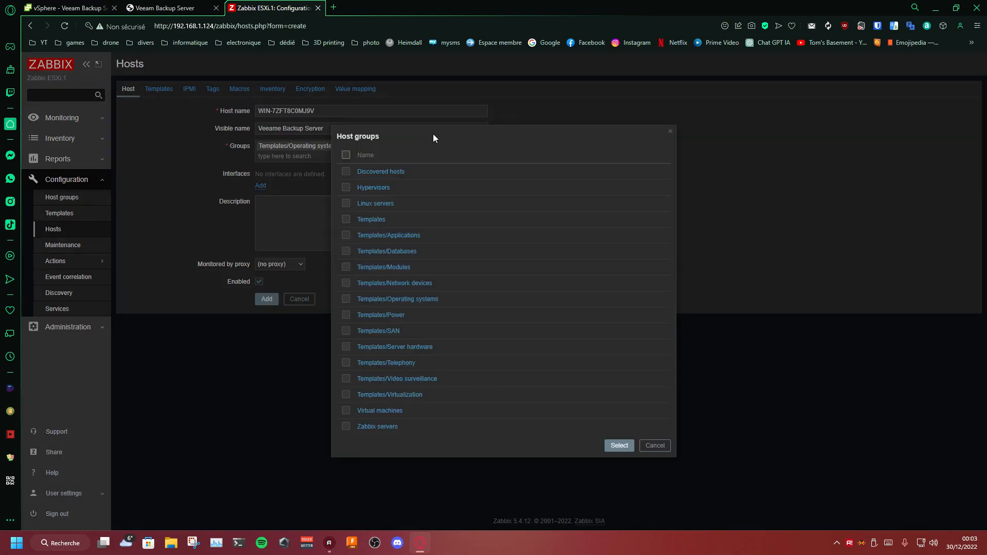
{"action": "left_click", "coordinate": [379, 410]}
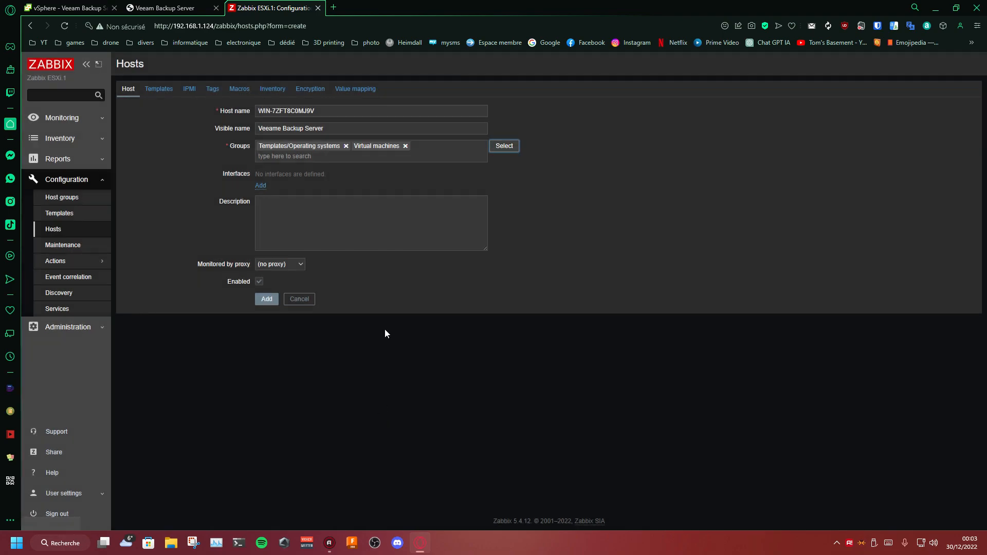
{"action": "left_click", "coordinate": [405, 146]}
{"action": "left_click", "coordinate": [346, 146]}
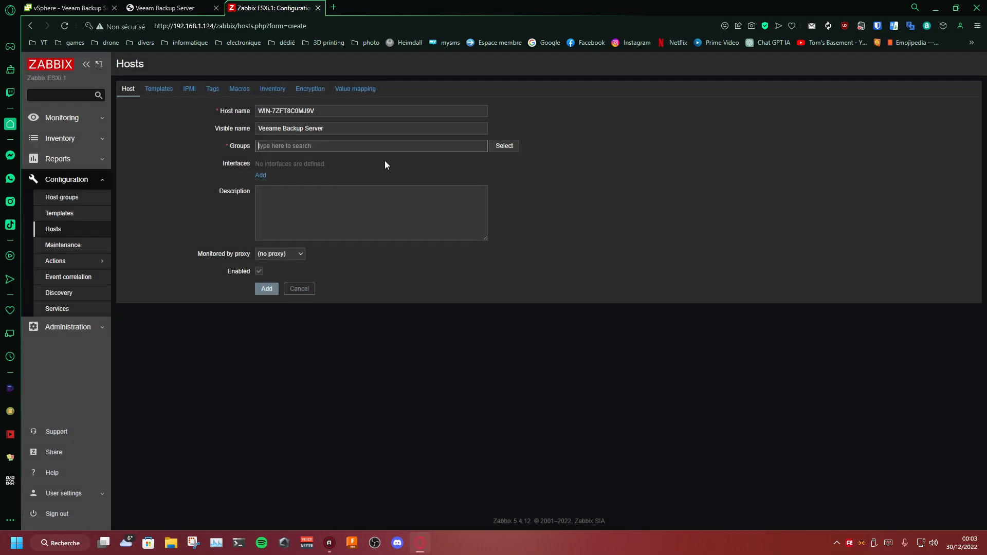
Step: Assign the new host to the Virtual machines group and add an SNMP interface
{"action": "left_click", "coordinate": [504, 148]}
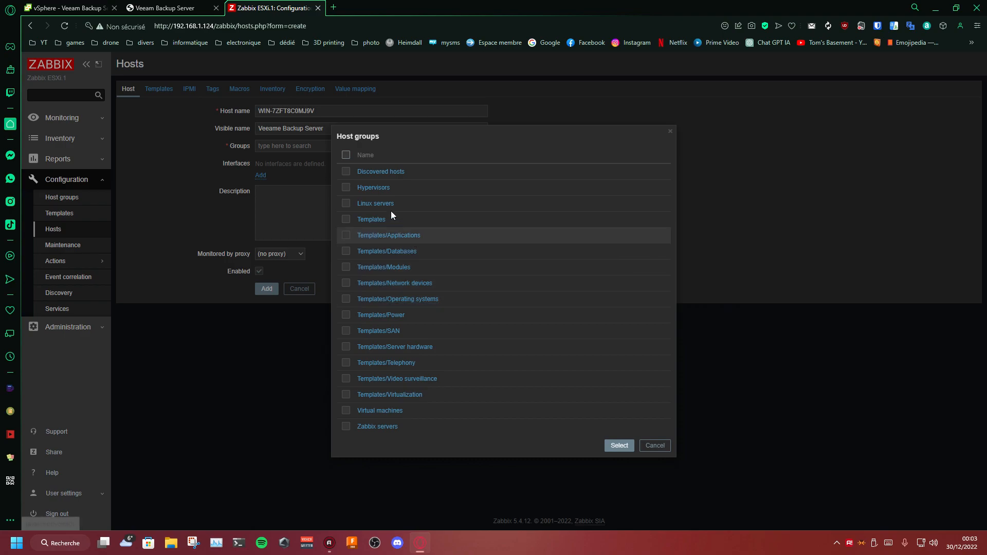
{"action": "left_click", "coordinate": [380, 411]}
{"action": "left_click", "coordinate": [260, 186]}
{"action": "left_click", "coordinate": [264, 189]}
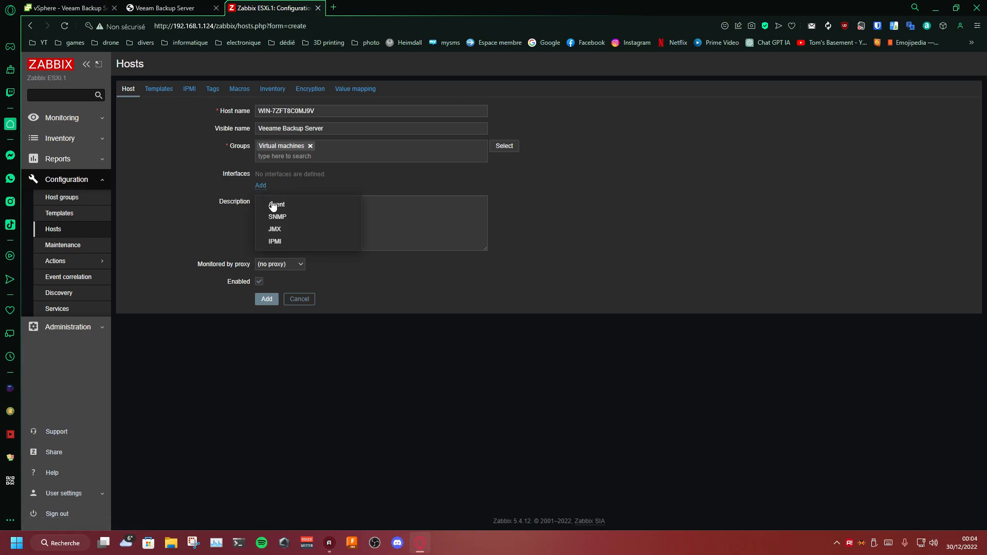
{"action": "left_click", "coordinate": [294, 218]}
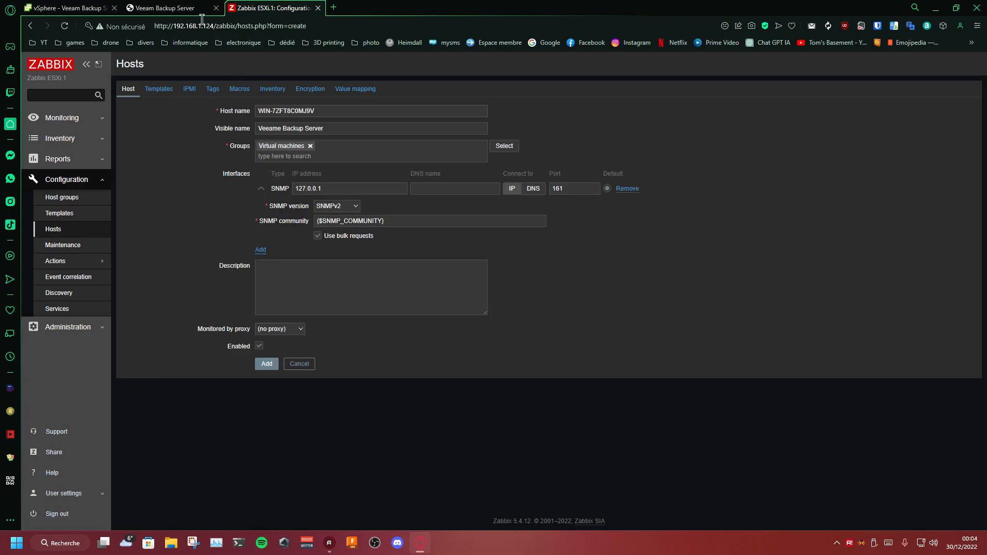
Step: Copy the VM's IP address 192.168.1.37 from its vSphere summary and set it as the SNMP interface's IP address in Zabbix
{"action": "left_click", "coordinate": [67, 8]}
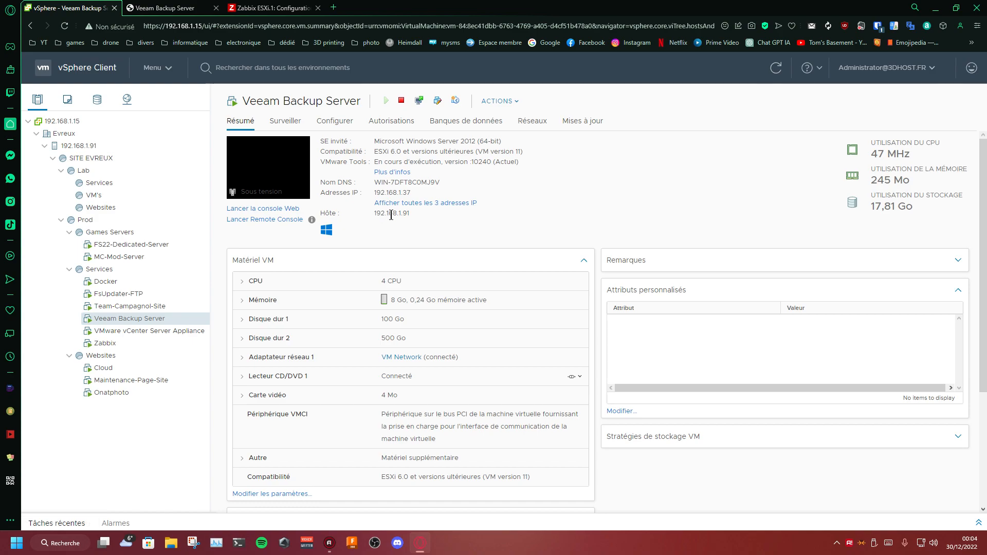
{"action": "left_click_drag", "start_coordinate": [413, 193], "coordinate": [374, 193]}
{"action": "key", "text": "ctrl+c"}
{"action": "left_click", "coordinate": [547, 203]}
{"action": "left_click", "coordinate": [288, 6]}
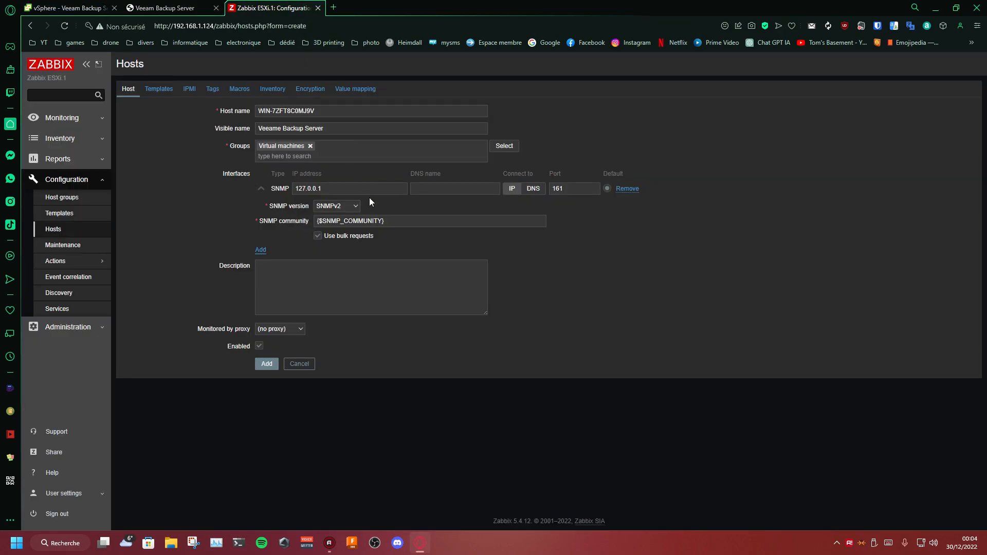
{"action": "double_click", "coordinate": [367, 188]}
{"action": "key", "text": "ctrl+v"}
{"action": "left_click", "coordinate": [655, 259]}
{"action": "left_click", "coordinate": [562, 187]}
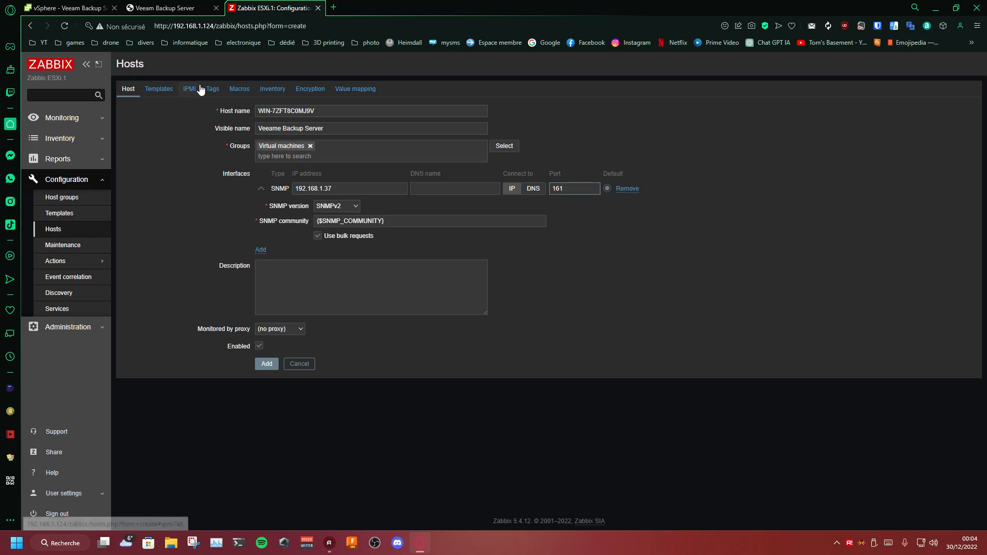
Step: Link the Windows SNMP template to the new host, finding it in the template list by its name
{"action": "left_click", "coordinate": [166, 90]}
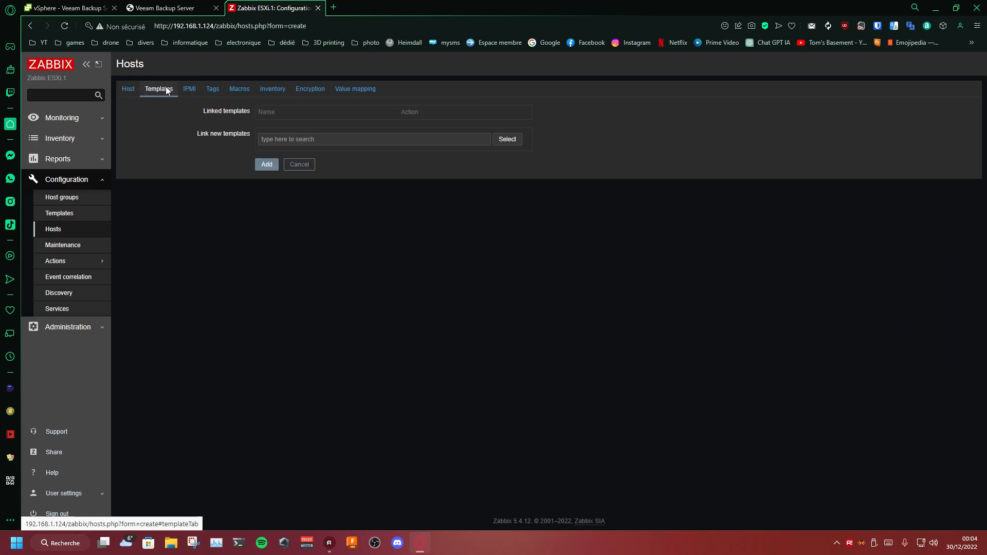
{"action": "left_click", "coordinate": [502, 141]}
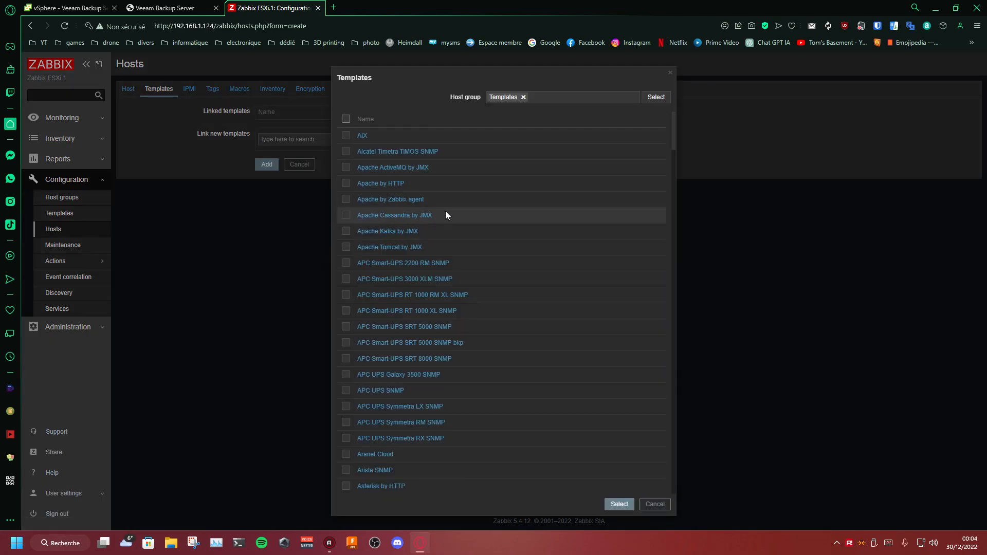
{"action": "key", "text": "ctrl+f"}
{"action": "type", "text": "Windows"}
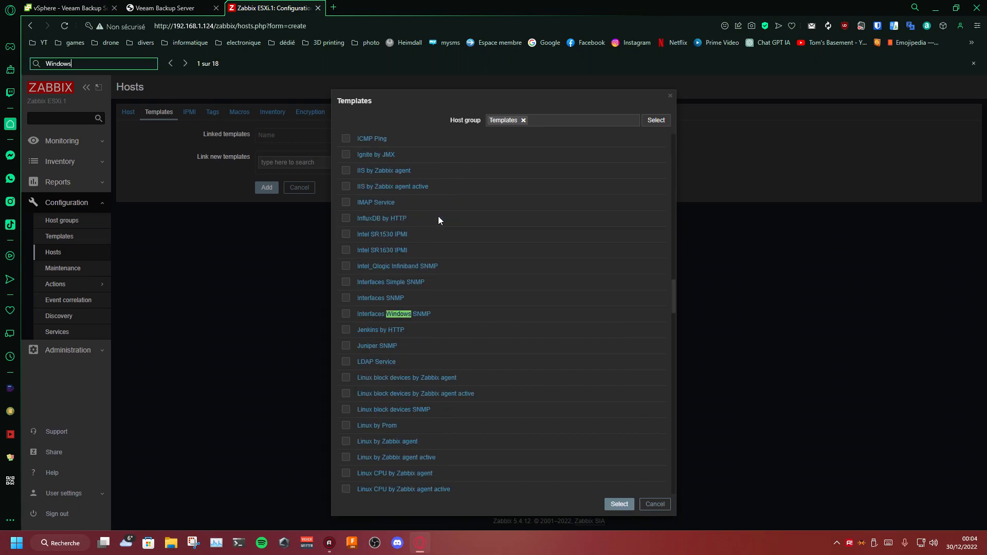
{"action": "type", "text": " SNMP"}
{"action": "key", "text": "Return"}
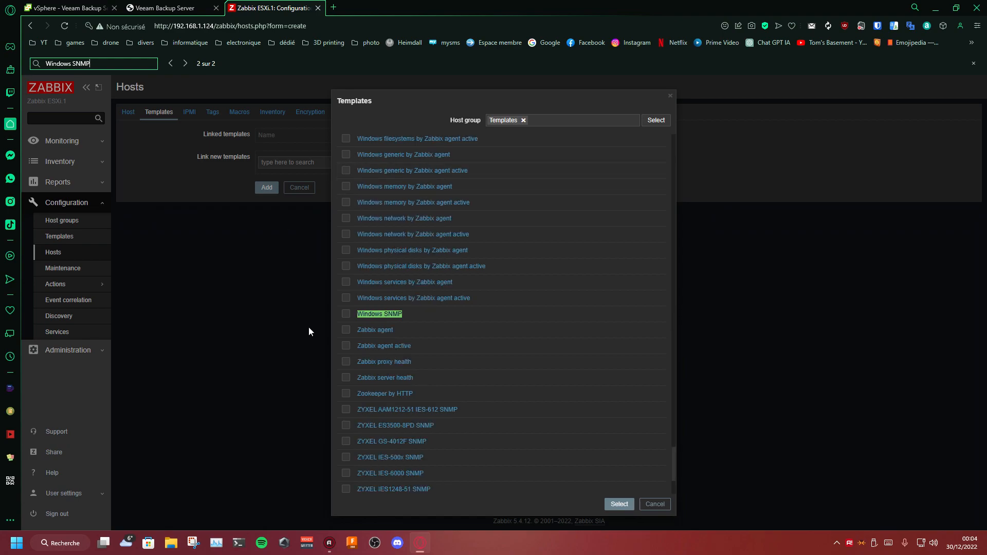
{"action": "left_click", "coordinate": [368, 315]}
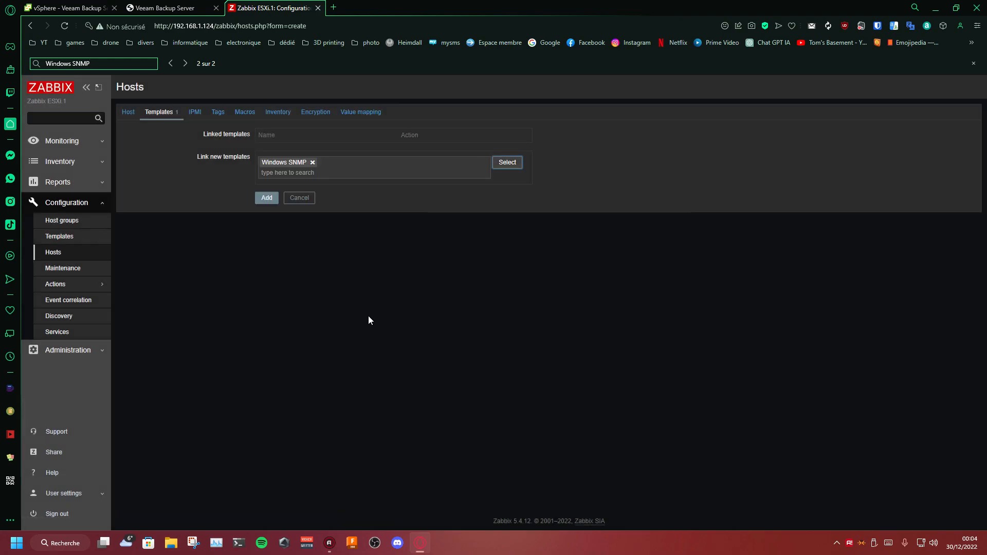
{"action": "left_click", "coordinate": [257, 113]}
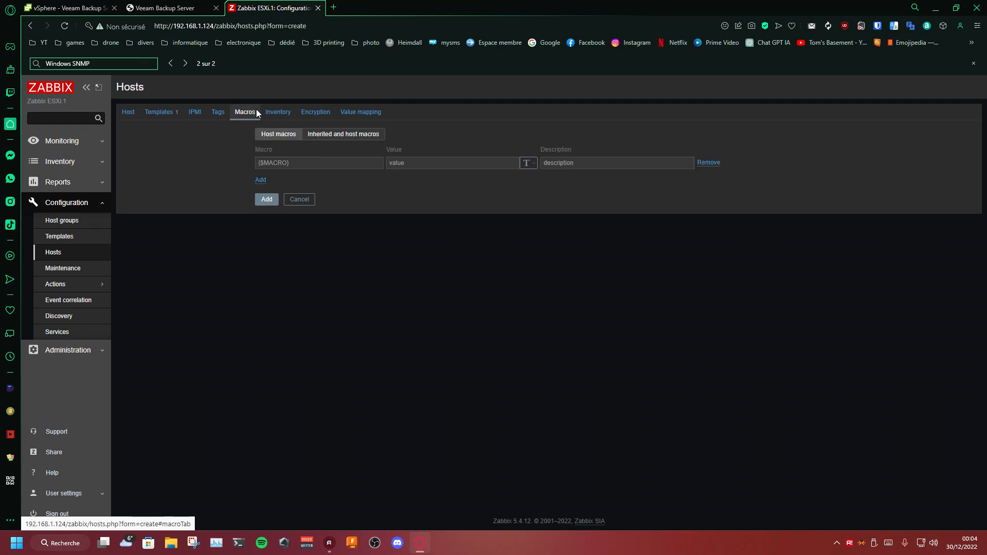
{"action": "left_click", "coordinate": [315, 134]}
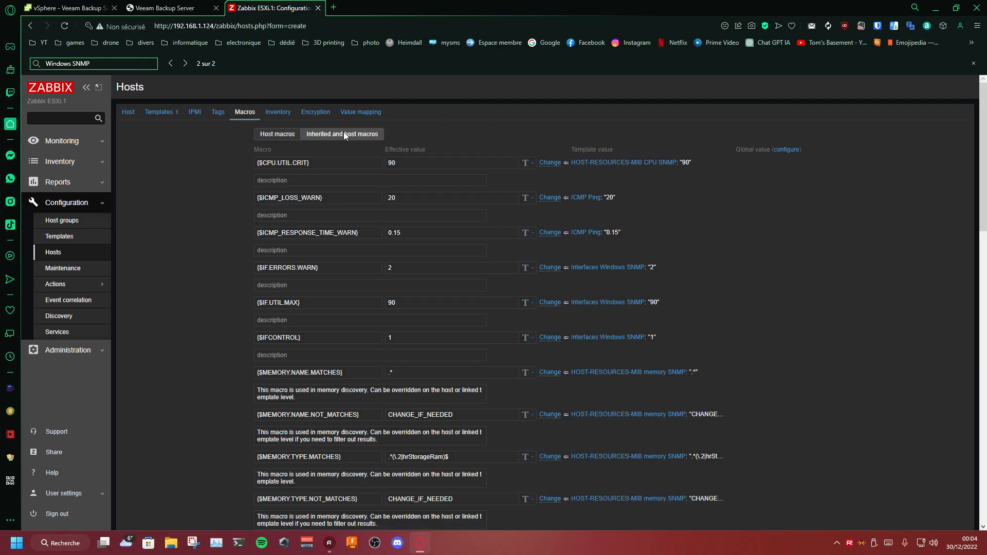
{"action": "scroll", "coordinate": [467, 135], "scroll_direction": "down", "scroll_amount": 6}
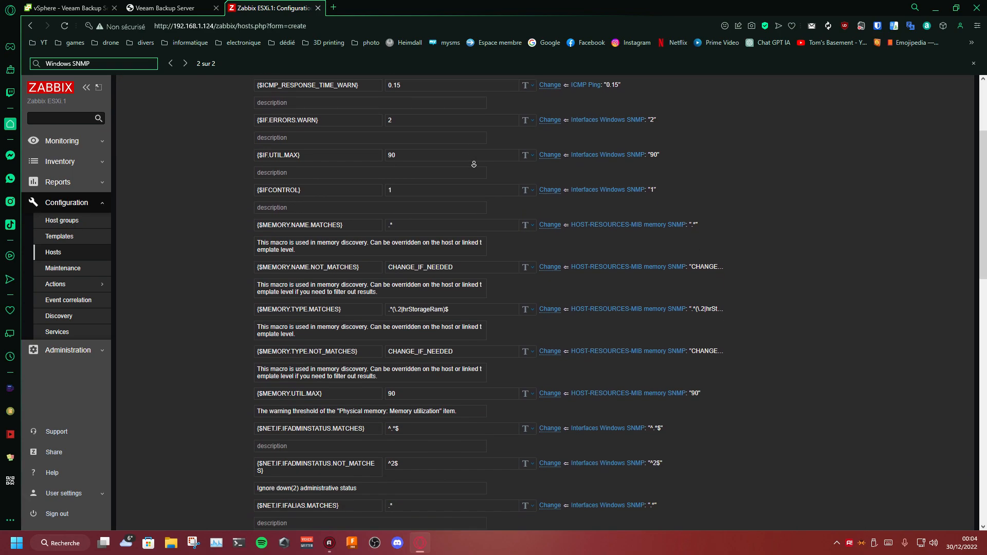
{"action": "scroll", "coordinate": [488, 146], "scroll_direction": "down", "scroll_amount": 4}
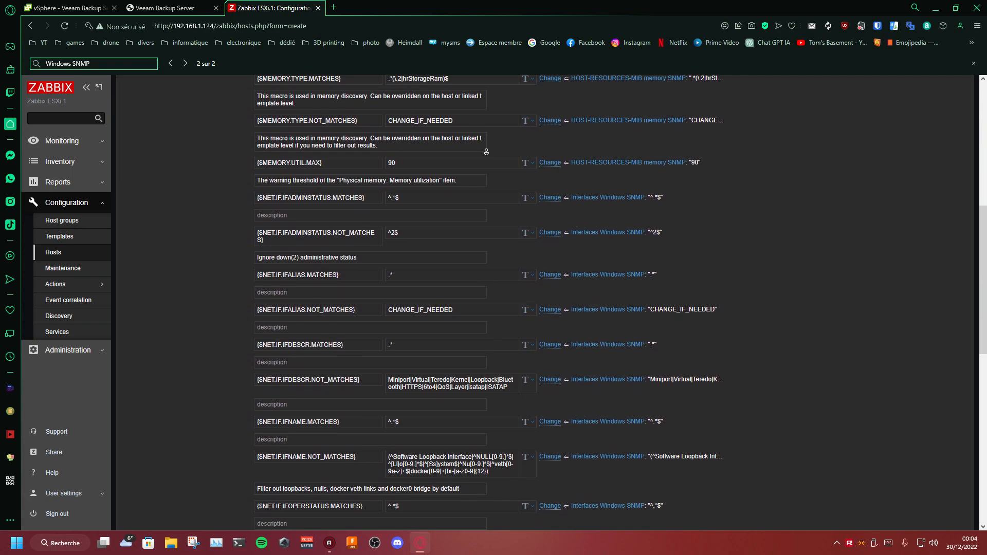
{"action": "scroll", "coordinate": [497, 146], "scroll_direction": "down", "scroll_amount": 4}
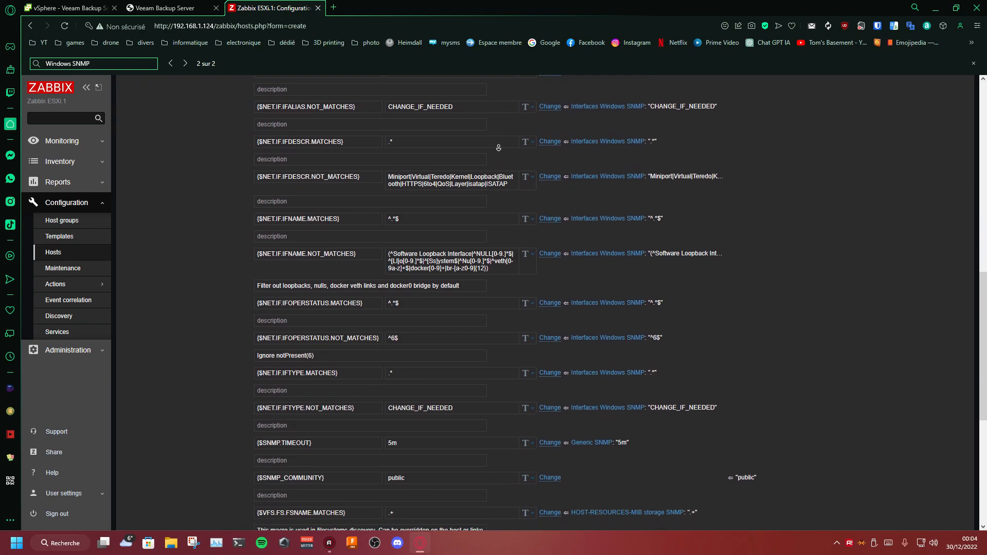
{"action": "scroll", "coordinate": [504, 150], "scroll_direction": "down", "scroll_amount": 1}
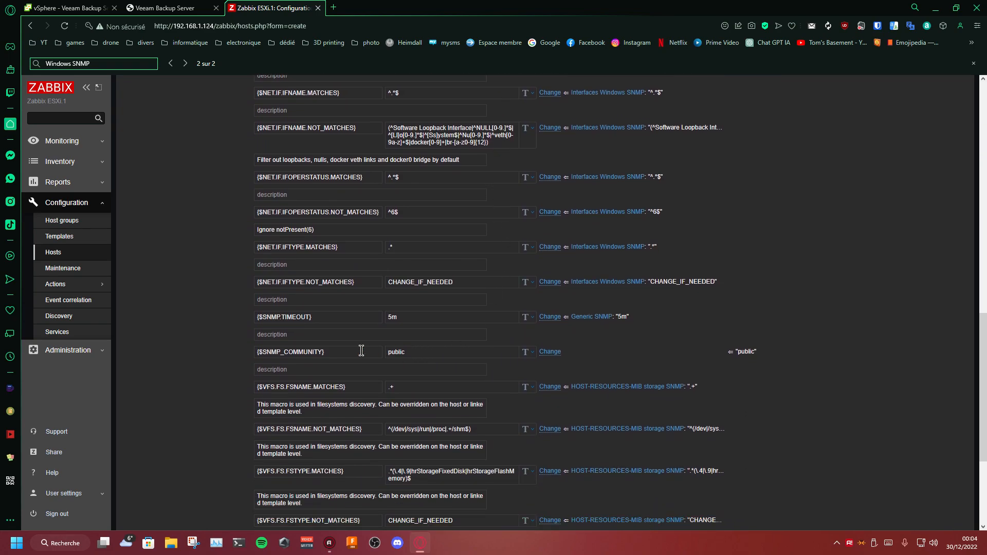
{"action": "left_click", "coordinate": [546, 356]}
{"action": "left_click_drag", "start_coordinate": [415, 352], "coordinate": [348, 353]}
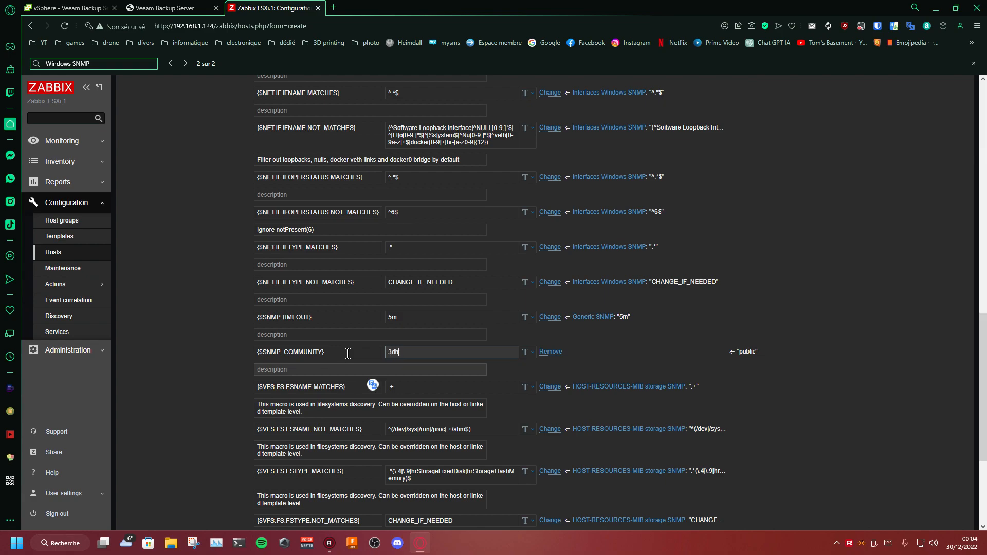
{"action": "scroll", "coordinate": [229, 291], "scroll_direction": "down", "scroll_amount": 5}
{"action": "left_click", "coordinate": [263, 466]}
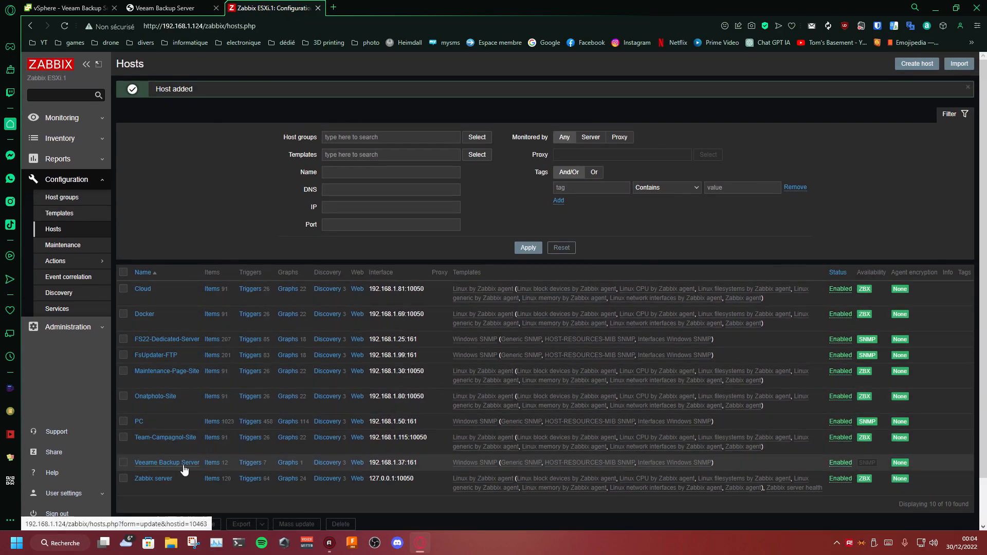
Step: Review the Veeame Backup Server host's templates, tags, macros, inventory and items, and return to the list of all hosts
{"action": "left_click", "coordinate": [167, 463]}
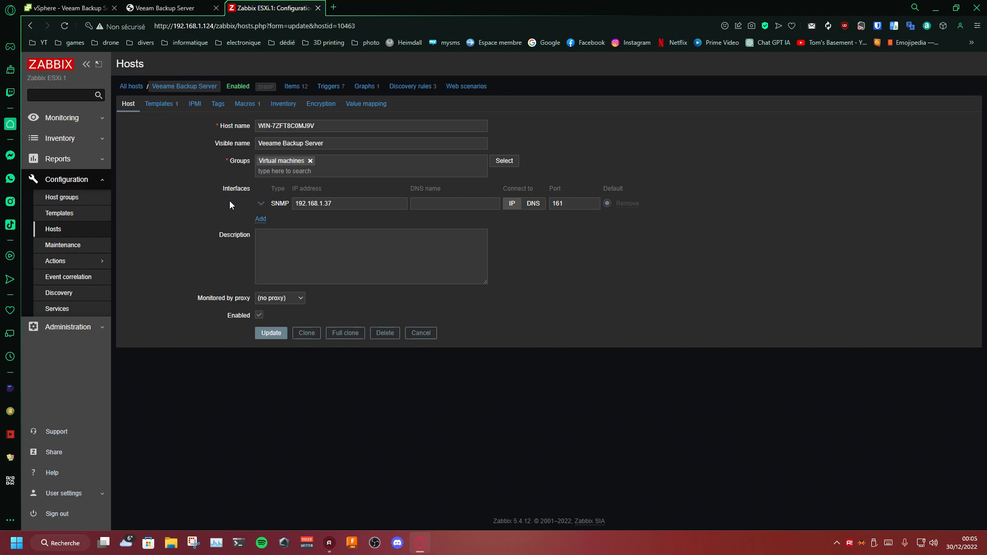
{"action": "left_click", "coordinate": [159, 103]}
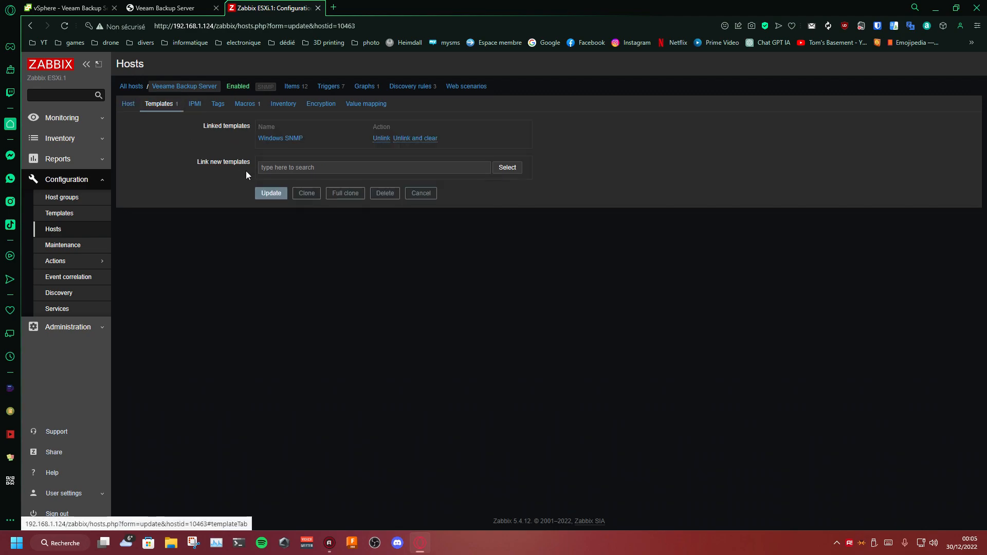
{"action": "left_click", "coordinate": [195, 104]}
{"action": "left_click", "coordinate": [218, 105]}
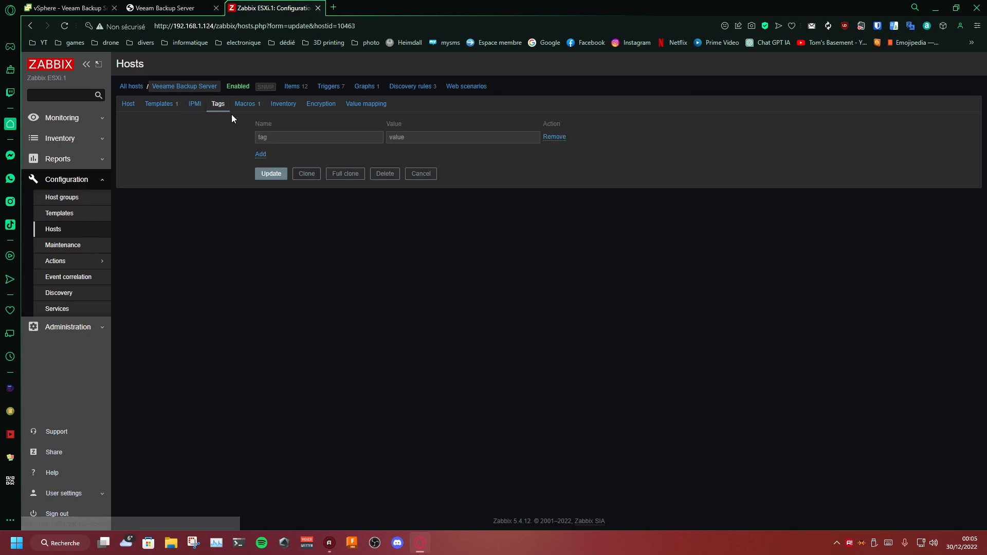
{"action": "left_click", "coordinate": [237, 106]}
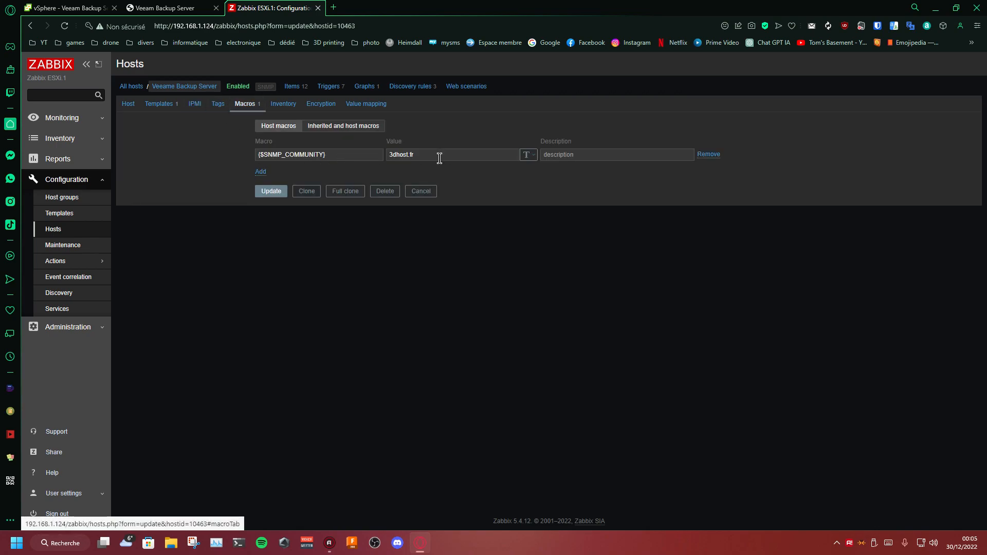
{"action": "left_click", "coordinate": [283, 104]}
{"action": "left_click", "coordinate": [294, 87]}
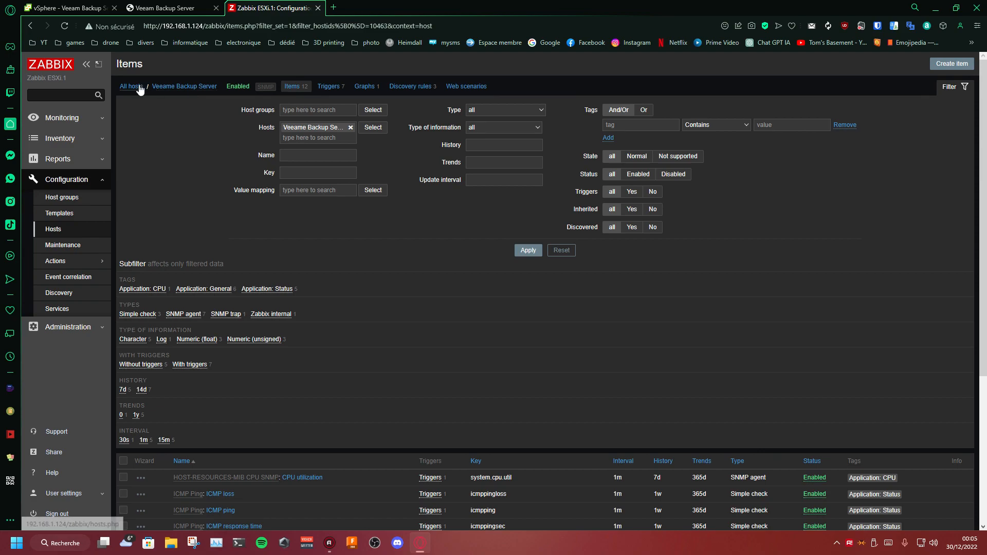
{"action": "left_click", "coordinate": [132, 86]}
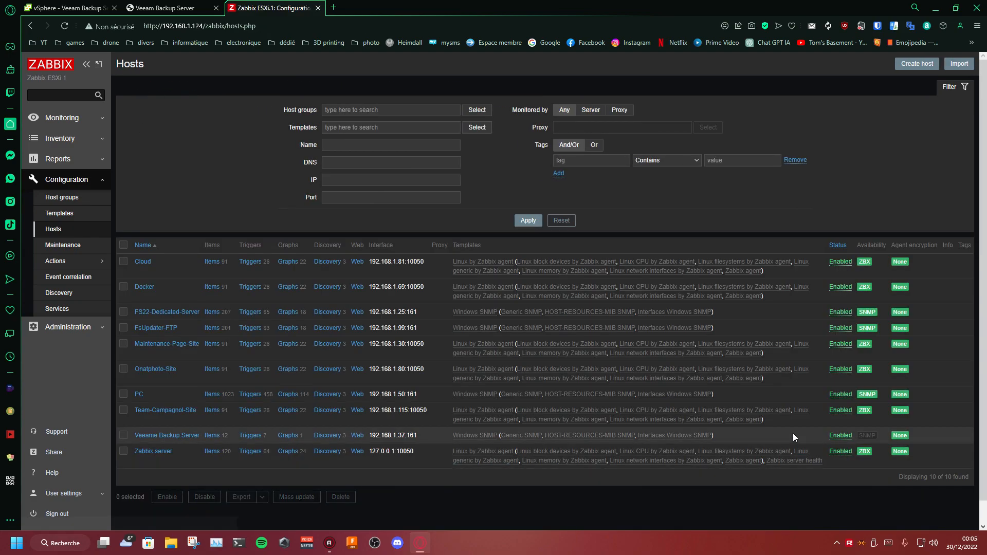
Step: Reload the hosts list to check the SNMP availability of Veeame Backup Server
{"action": "left_click", "coordinate": [66, 25]}
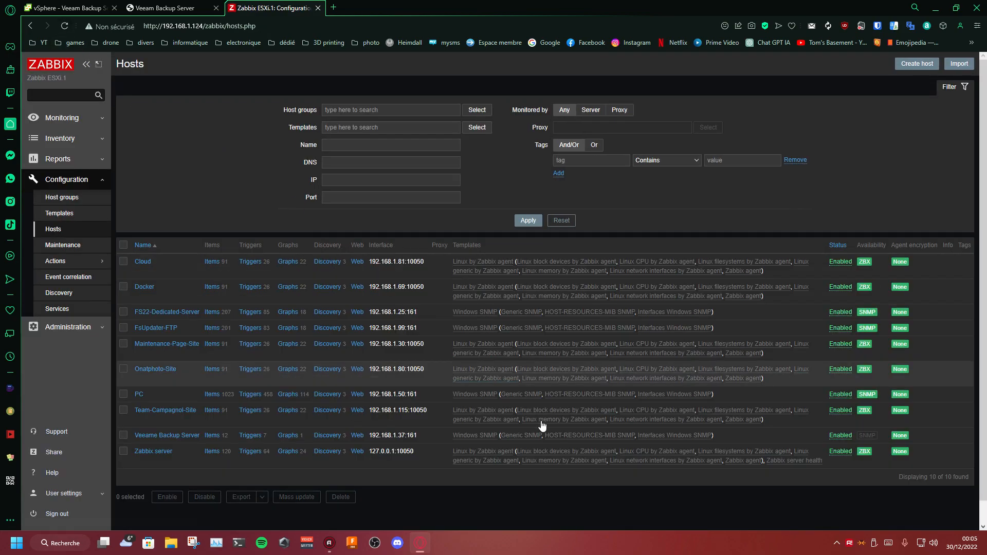
{"action": "left_click", "coordinate": [63, 30]}
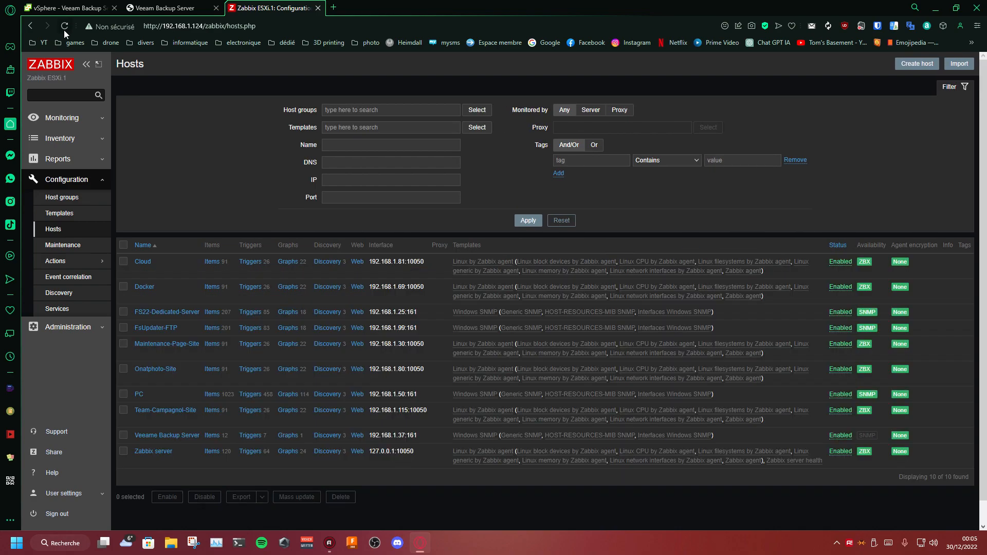
{"action": "left_click", "coordinate": [64, 30]}
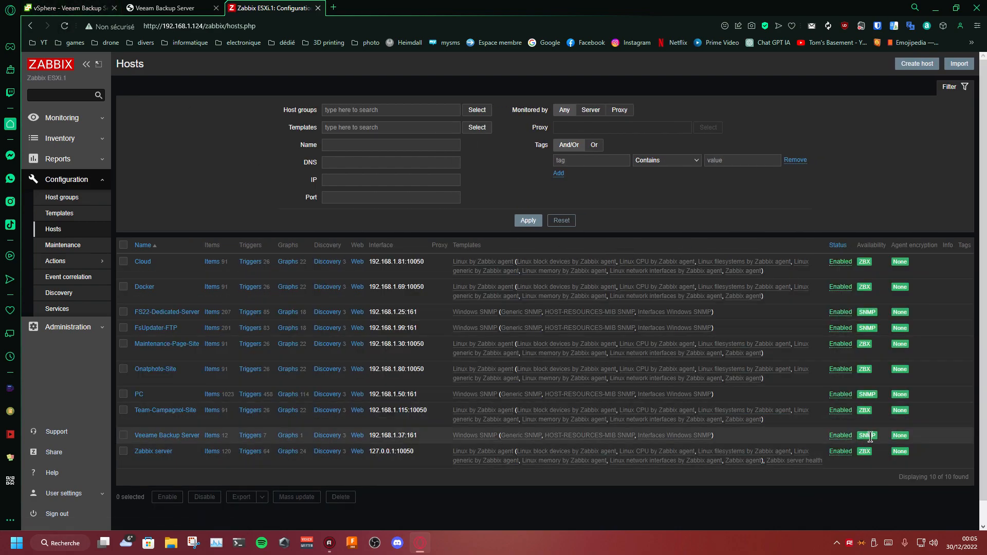
{"action": "mouse_move", "coordinate": [870, 437]}
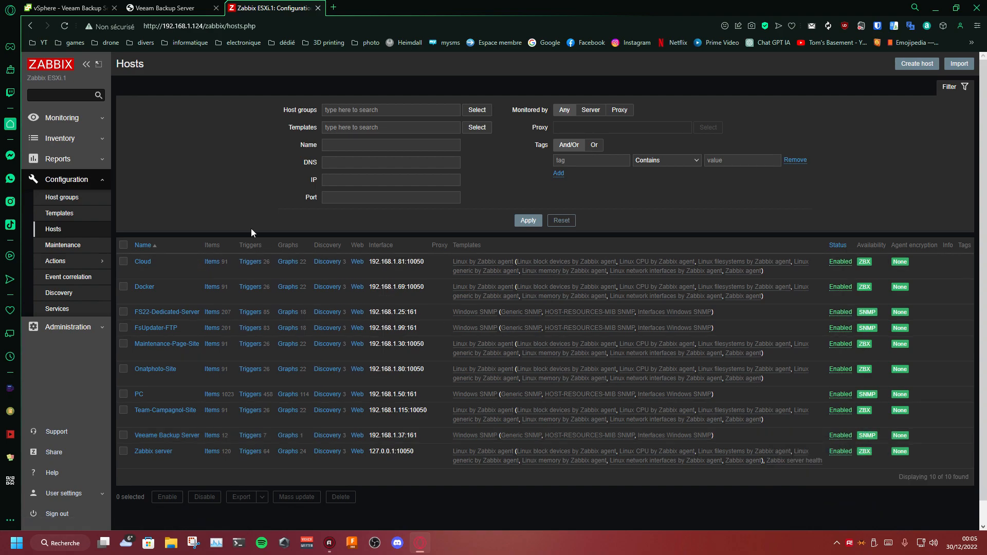
Step: Edit the monitoring dashboard and paste a copy of the FS22-Dedicated-Server graph widget into the empty space beside it
{"action": "left_click", "coordinate": [62, 118]}
{"action": "left_click", "coordinate": [60, 135]}
{"action": "scroll", "coordinate": [339, 260], "scroll_direction": "down", "scroll_amount": 3}
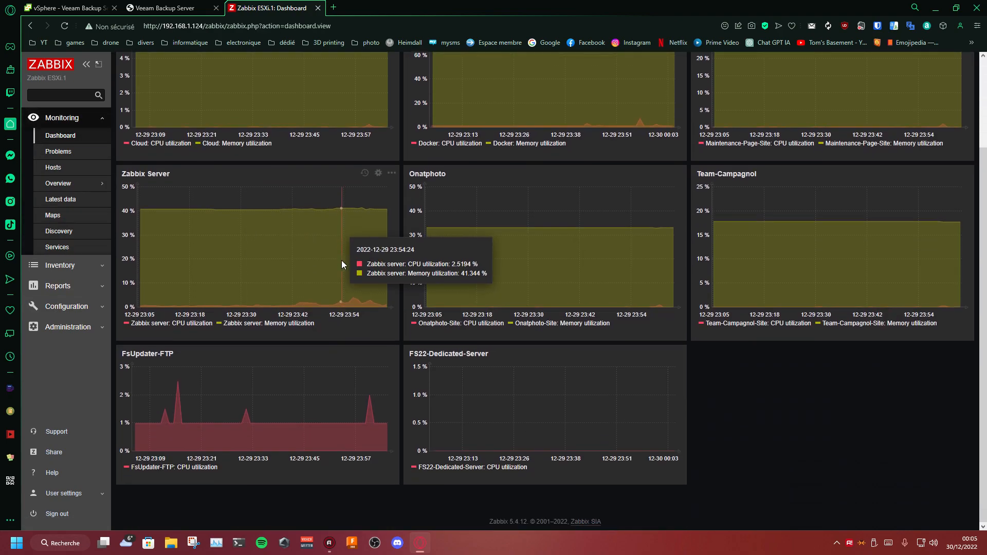
{"action": "scroll", "coordinate": [751, 275], "scroll_direction": "up", "scroll_amount": 3}
{"action": "left_click", "coordinate": [918, 64]}
{"action": "scroll", "coordinate": [791, 281], "scroll_direction": "down", "scroll_amount": 2}
{"action": "left_click", "coordinate": [678, 353]}
{"action": "left_click", "coordinate": [687, 375]}
{"action": "left_click", "coordinate": [705, 360]}
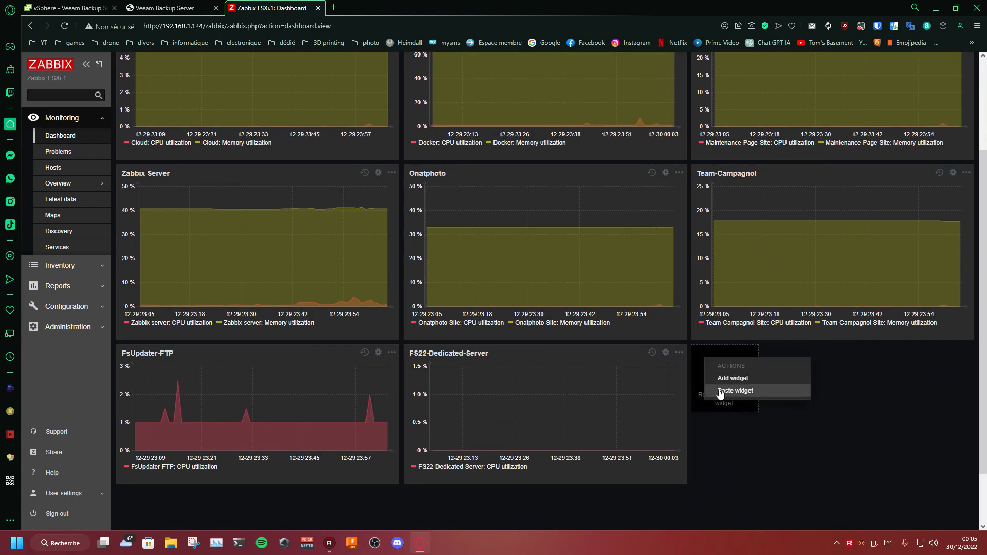
{"action": "left_click", "coordinate": [719, 390]}
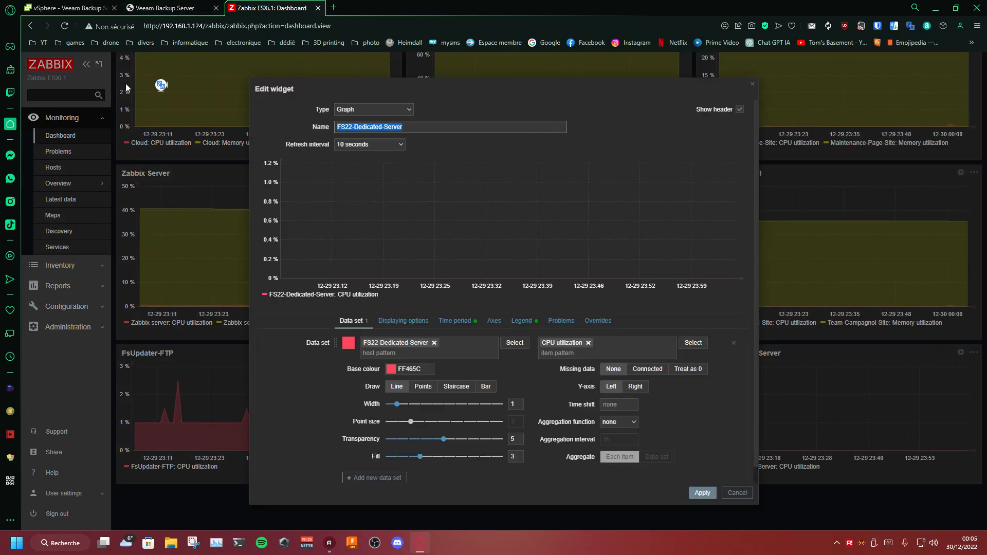
Step: Name the copied graph widget Veeame Backup Server
{"action": "type", "text": "V"}
{"action": "type", "text": "eame Back"}
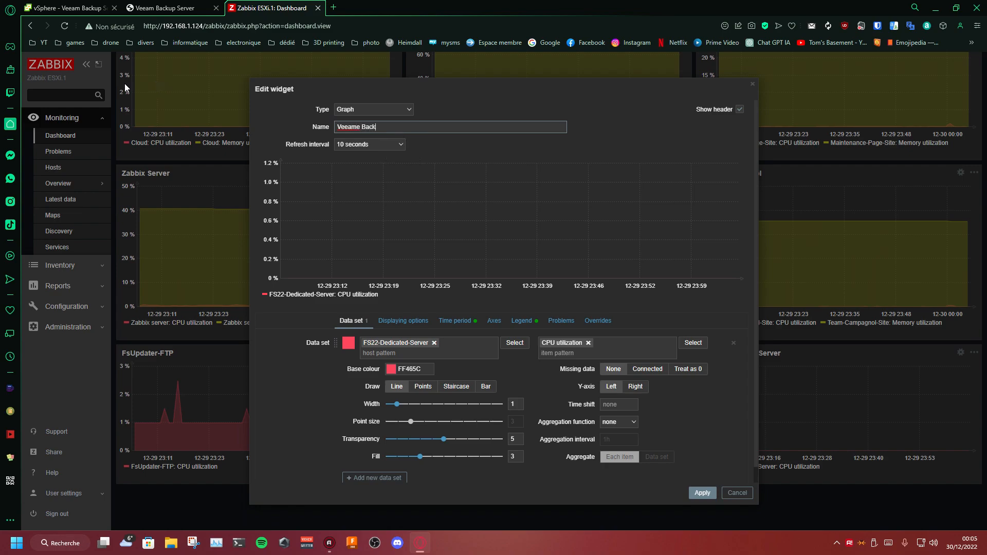
{"action": "type", "text": "up Server"}
Step: Remove FS22-Dedicated-Server from the widget's data set and open the host group choice for selecting a replacement host
{"action": "left_click", "coordinate": [434, 343]}
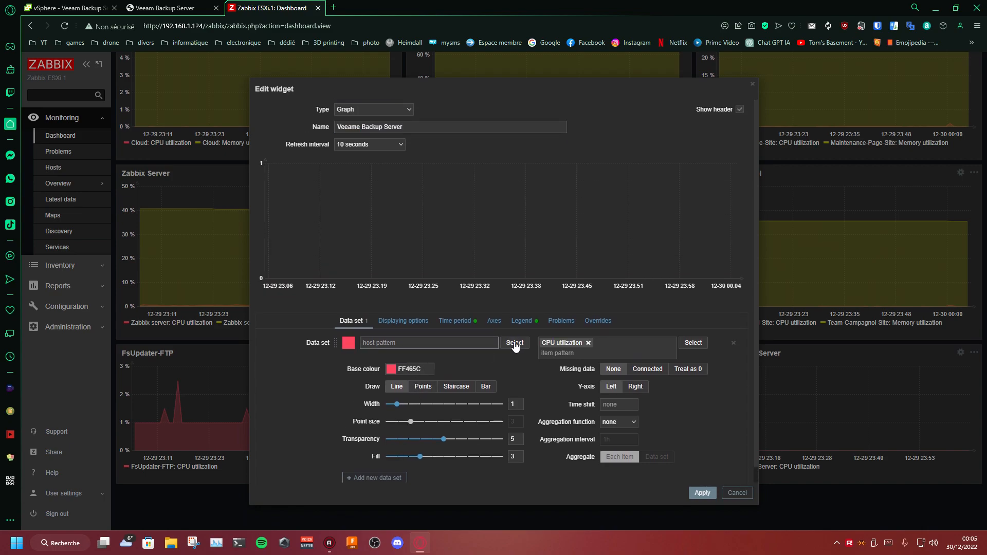
{"action": "left_click", "coordinate": [514, 343]}
{"action": "left_click", "coordinate": [523, 272]}
{"action": "left_click", "coordinate": [654, 272]}
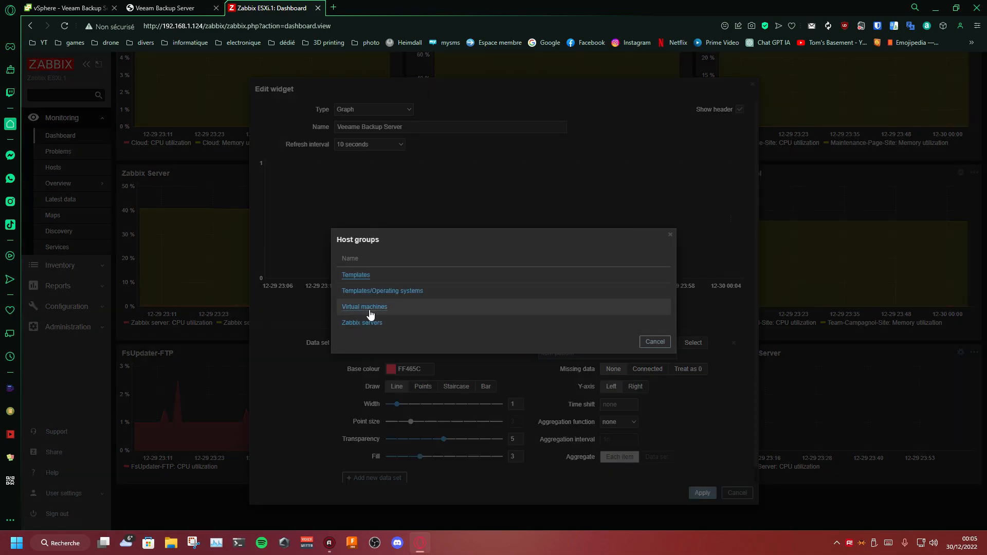
{"action": "left_click", "coordinate": [372, 291]}
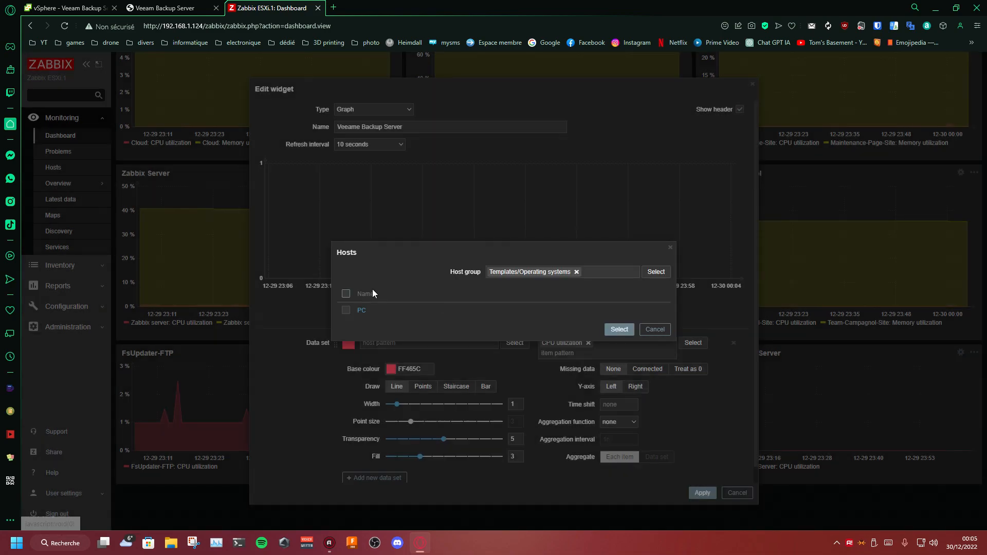
{"action": "left_click", "coordinate": [577, 273]}
{"action": "left_click", "coordinate": [655, 272]}
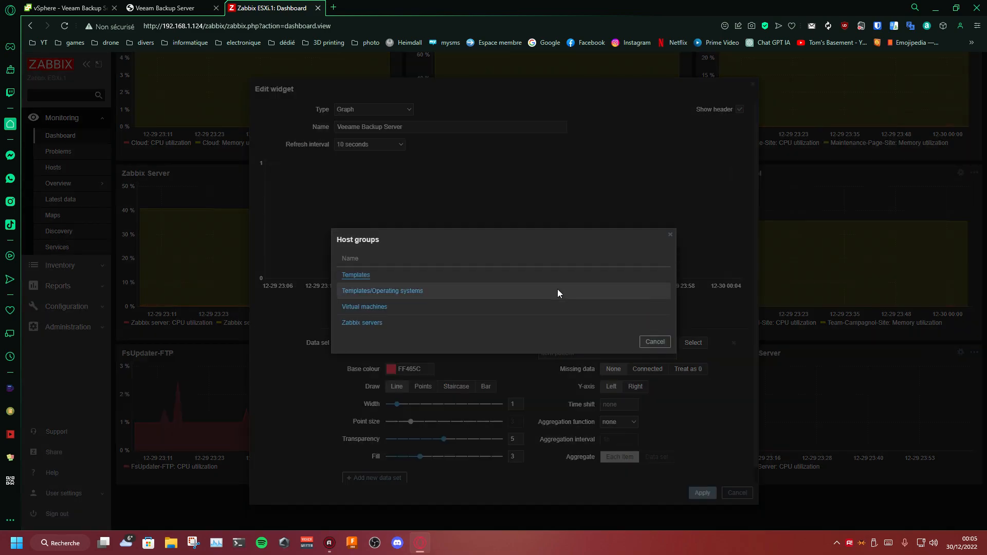
{"action": "left_click", "coordinate": [369, 281]}
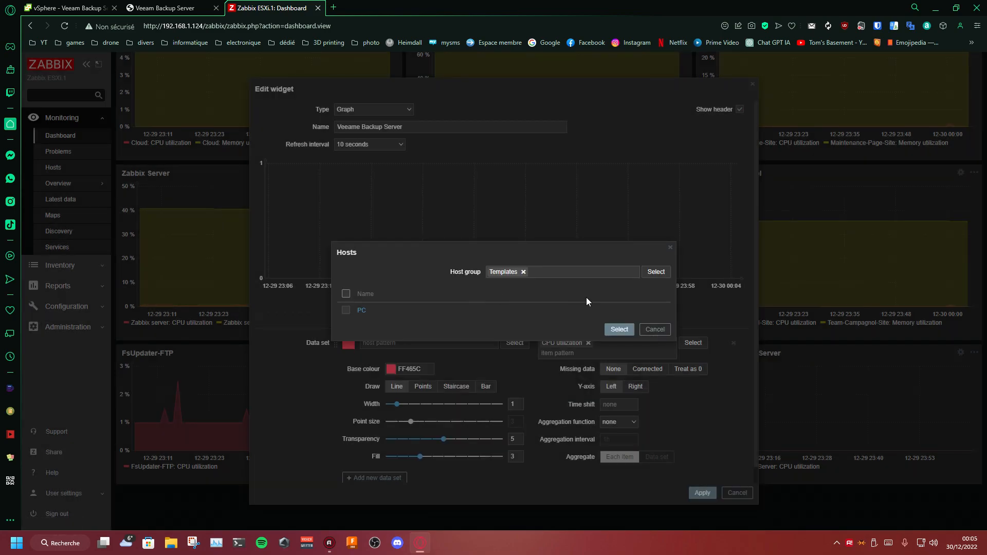
{"action": "left_click", "coordinate": [524, 271]}
{"action": "left_click", "coordinate": [655, 272]}
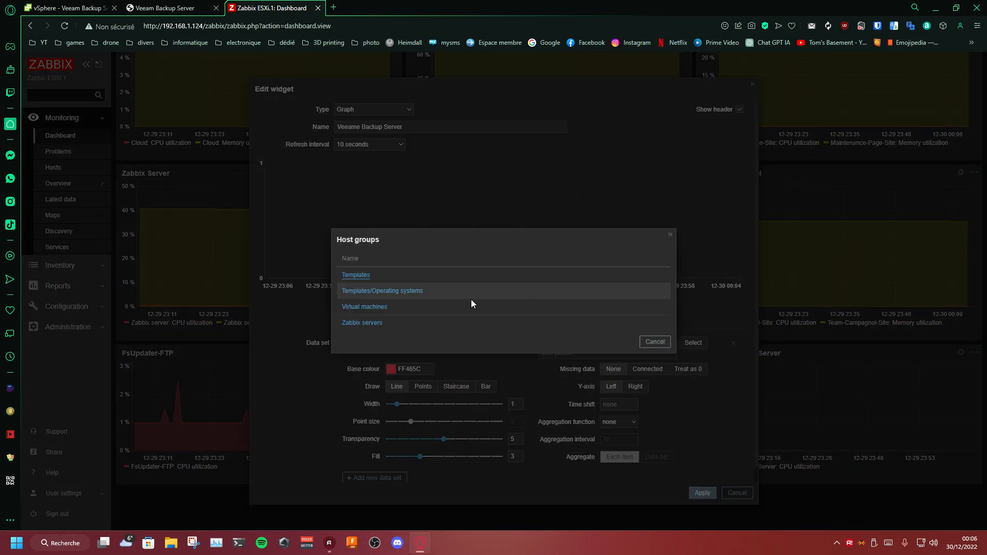
Step: Choose Veeame Backup Server from the Virtual machines group as the data set's host
{"action": "left_click", "coordinate": [370, 310]}
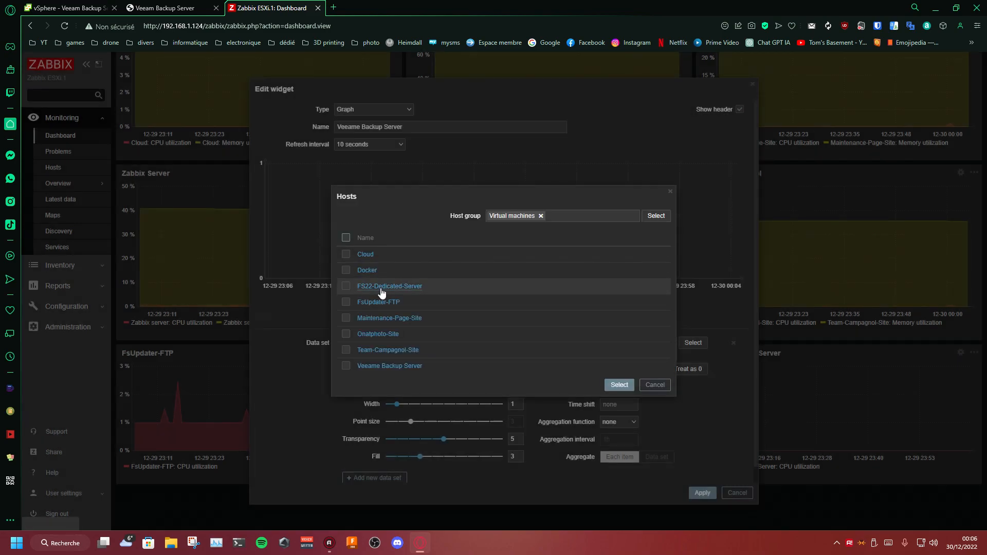
{"action": "left_click", "coordinate": [385, 365]}
{"action": "scroll", "coordinate": [504, 370], "scroll_direction": "down", "scroll_amount": 1}
Step: Set the item of the Veeame Backup Server data set to CPU utilization
{"action": "left_click", "coordinate": [588, 330]}
{"action": "left_click", "coordinate": [691, 343]}
{"action": "key", "text": "Escape"}
{"action": "left_click", "coordinate": [620, 343]}
{"action": "type", "text": "c"}
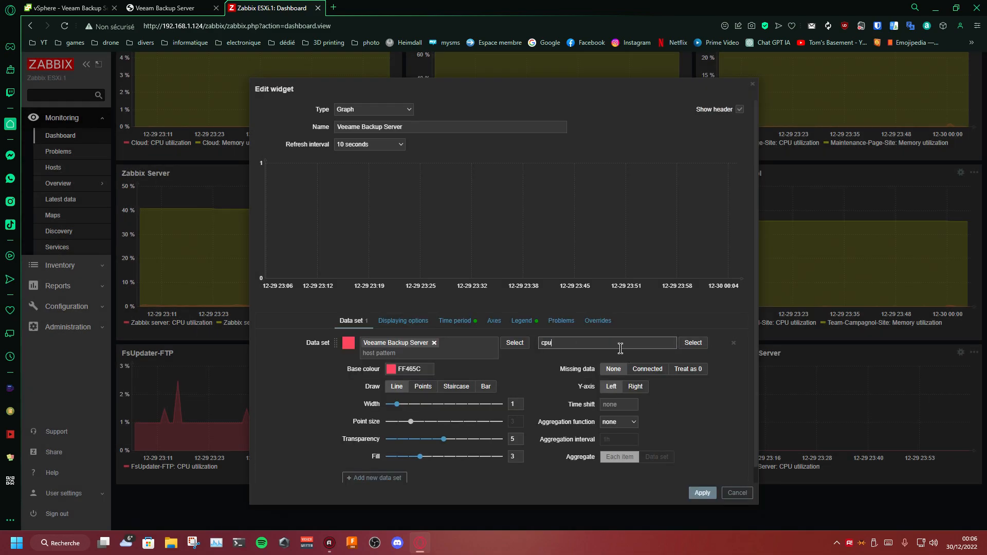
{"action": "type", "text": "pu"}
{"action": "left_click", "coordinate": [591, 378]}
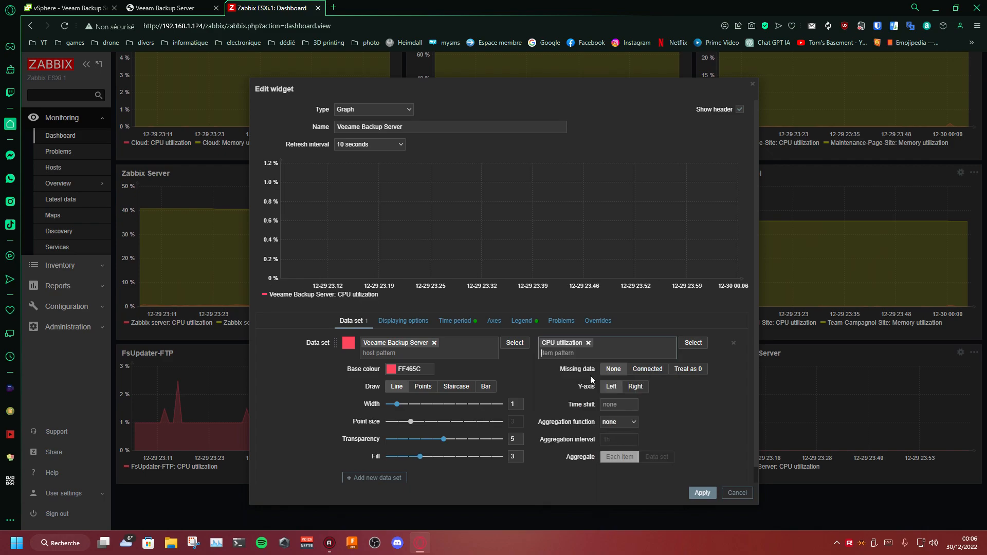
Step: Try adding Number of CPUs as a second item in the widget's data set, and remove it again
{"action": "left_click", "coordinate": [692, 343]}
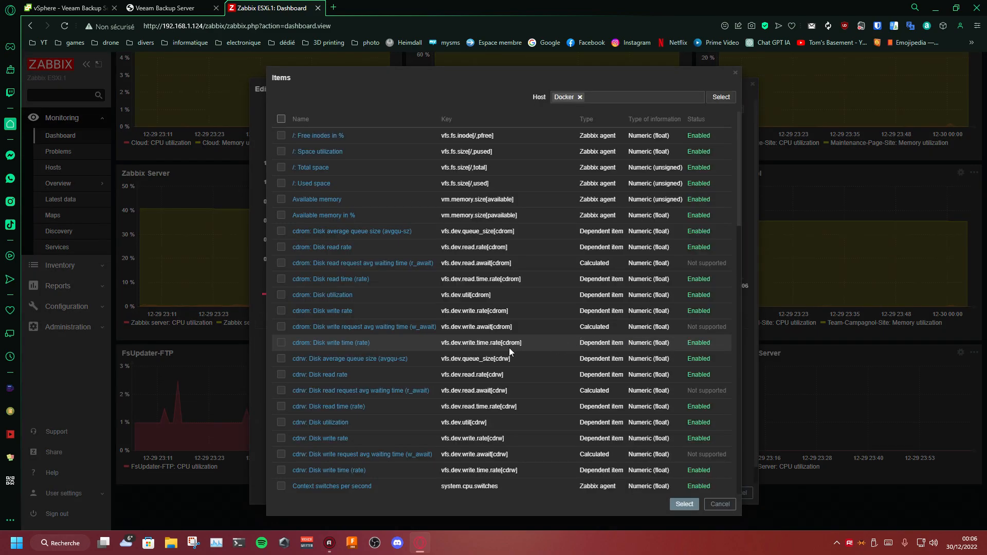
{"action": "left_click", "coordinate": [715, 503]}
{"action": "left_click", "coordinate": [635, 351]}
{"action": "type", "text": "cpu"}
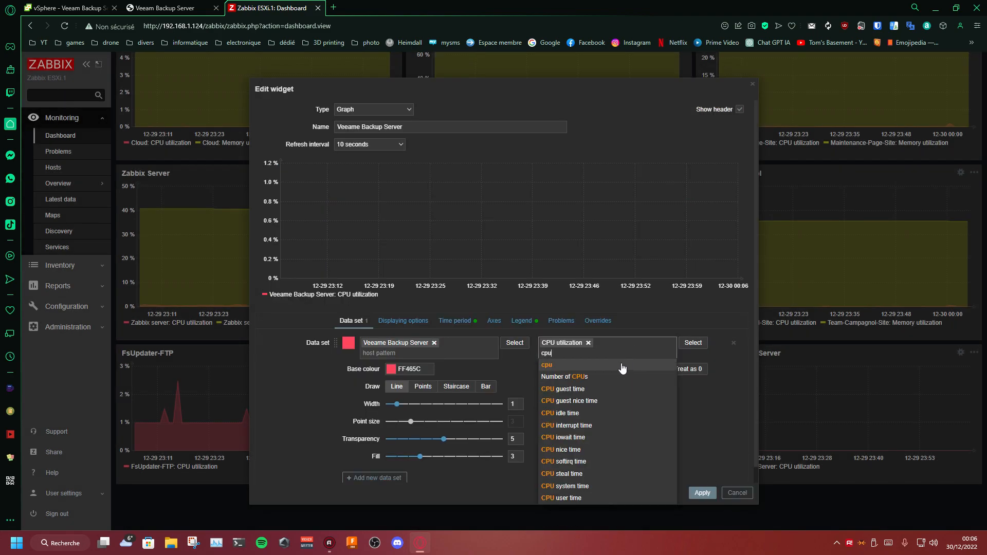
{"action": "left_click", "coordinate": [613, 377]}
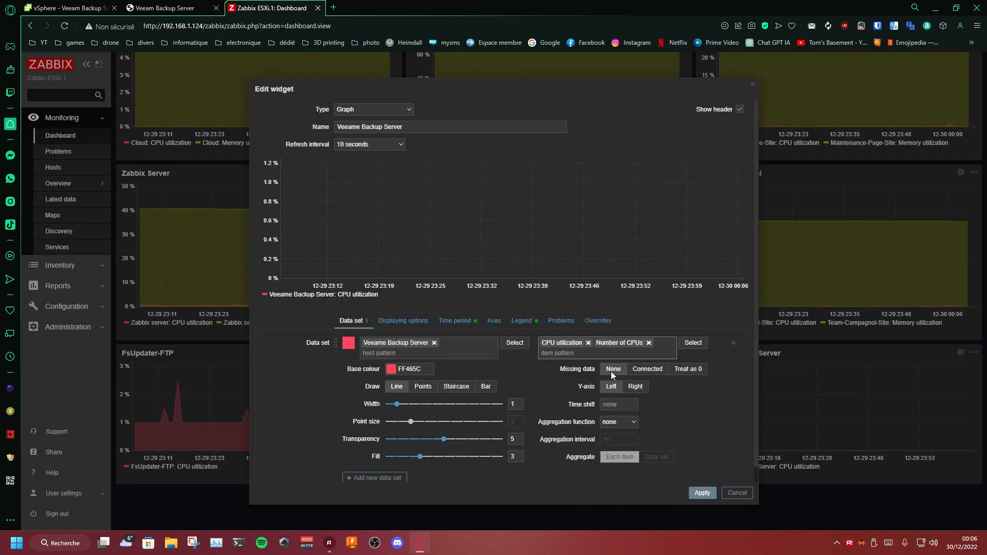
{"action": "left_click", "coordinate": [649, 344]}
Step: Add a second data set to the graph for the host Veeame Backup Server with the item pattern uptime
{"action": "scroll", "coordinate": [438, 435], "scroll_direction": "down", "scroll_amount": 1}
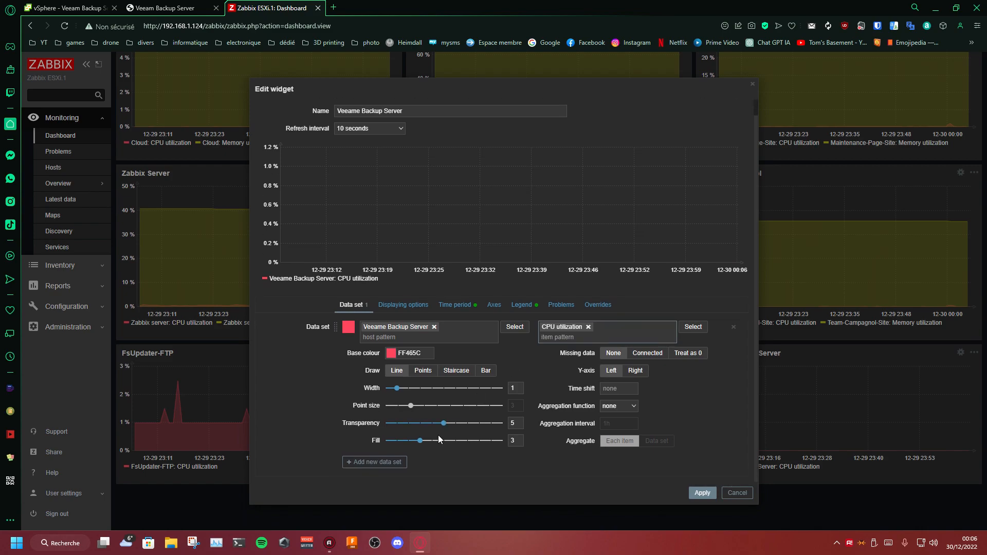
{"action": "left_click", "coordinate": [392, 464]}
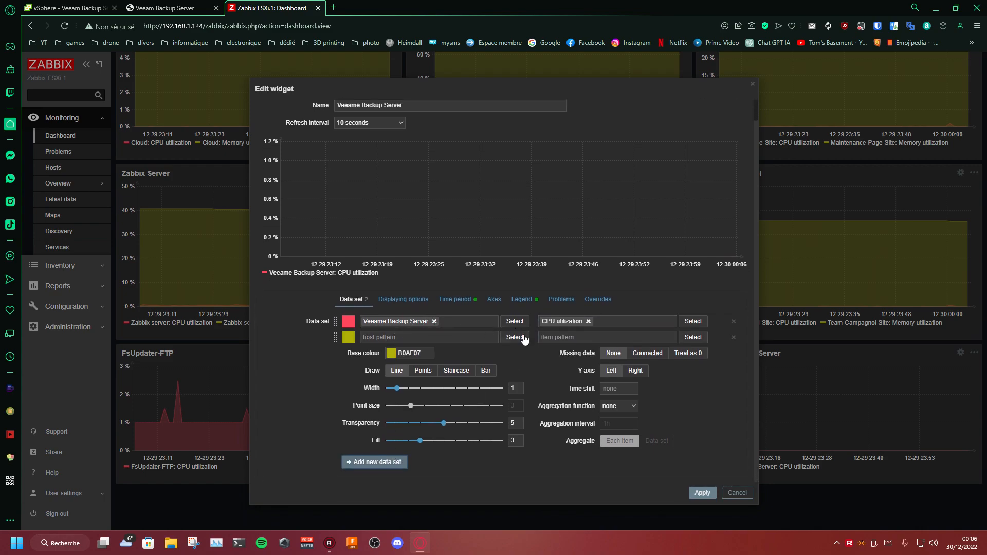
{"action": "left_click", "coordinate": [523, 337]}
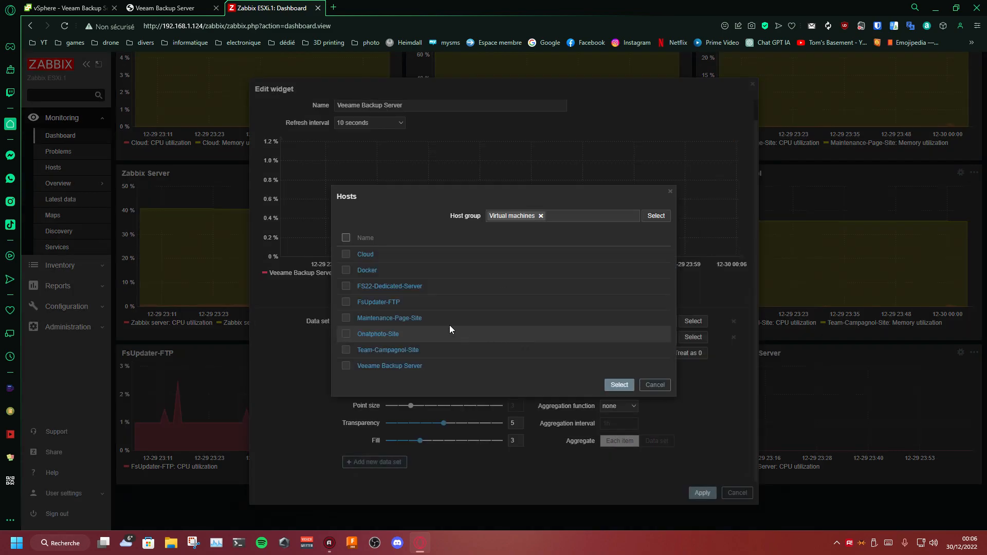
{"action": "left_click", "coordinate": [375, 366]}
{"action": "left_click", "coordinate": [607, 337]}
{"action": "scroll", "coordinate": [607, 337], "scroll_direction": "up", "scroll_amount": 1}
{"action": "type", "text": "uptime"}
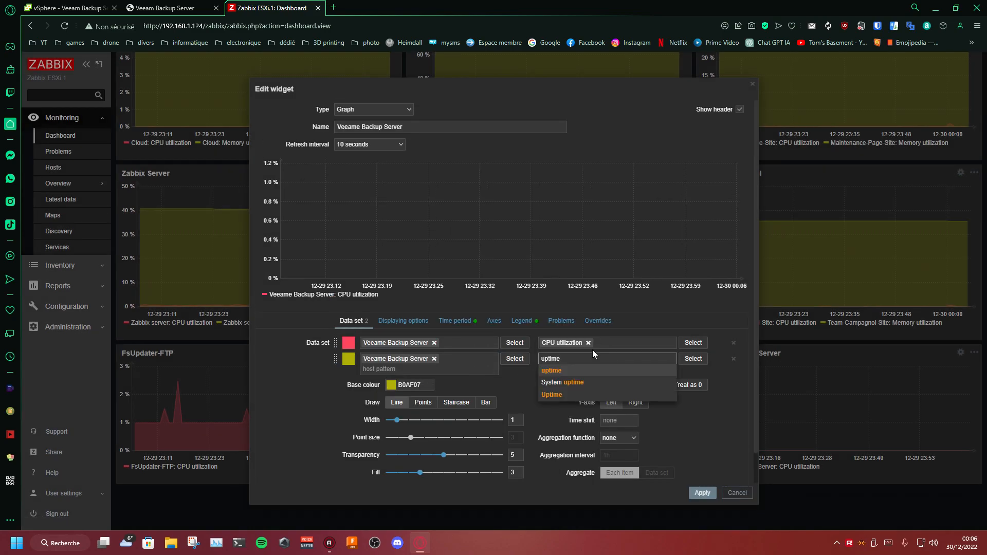
{"action": "key", "text": "Return"}
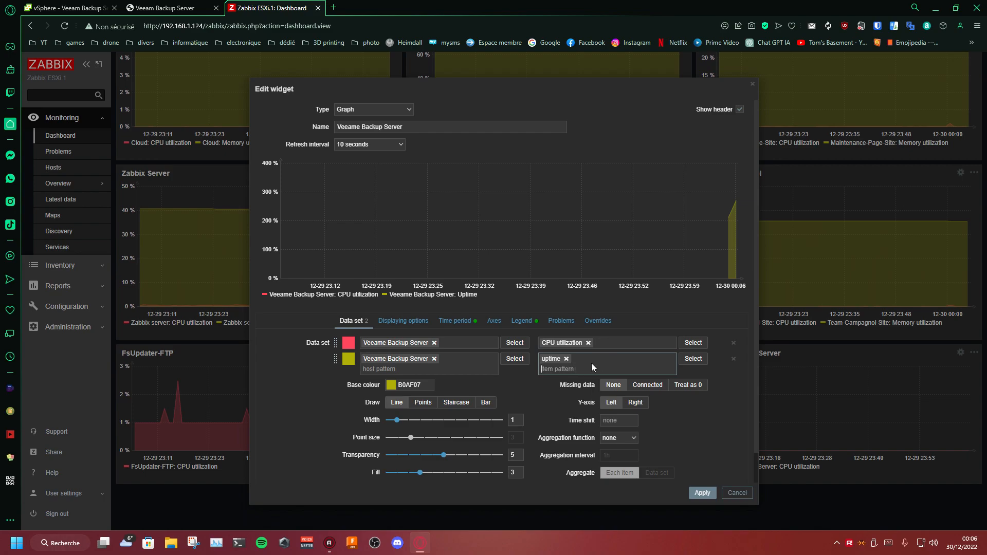
Step: Replace the uptime pattern in the second data set with the System uptime item
{"action": "left_click", "coordinate": [566, 359]}
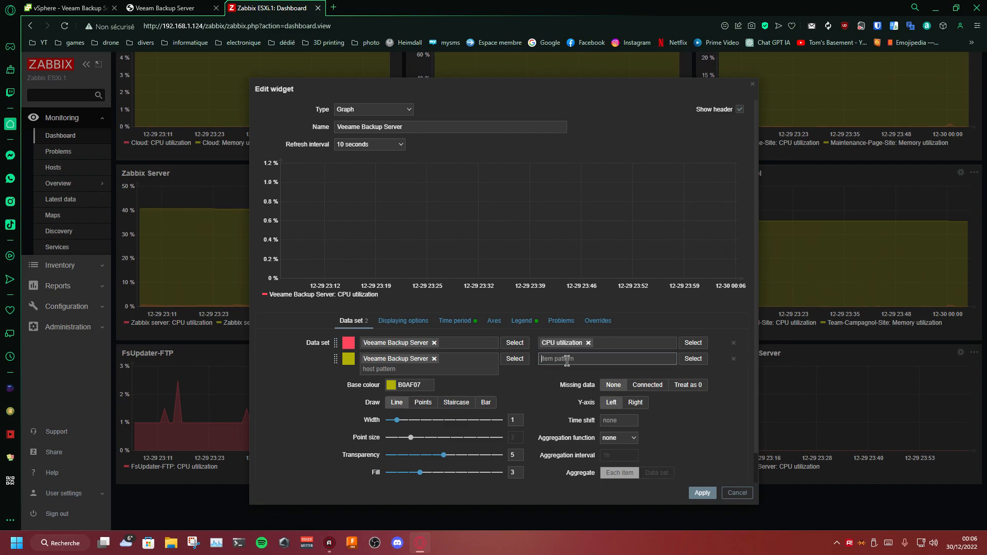
{"action": "type", "text": "uptime"}
{"action": "key", "text": "ctrl+a"}
{"action": "key", "text": "ctrl+c"}
{"action": "left_click", "coordinate": [562, 382]}
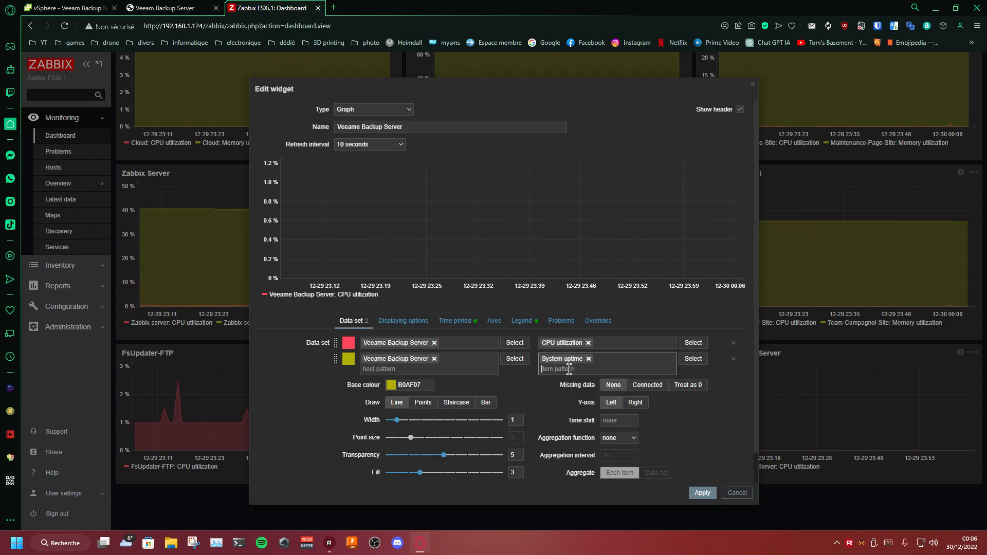
Step: Replace System uptime in the second data set with the Uptime item, leaving no duplicate entry
{"action": "left_click", "coordinate": [588, 359]}
{"action": "key", "text": "ctrl+v"}
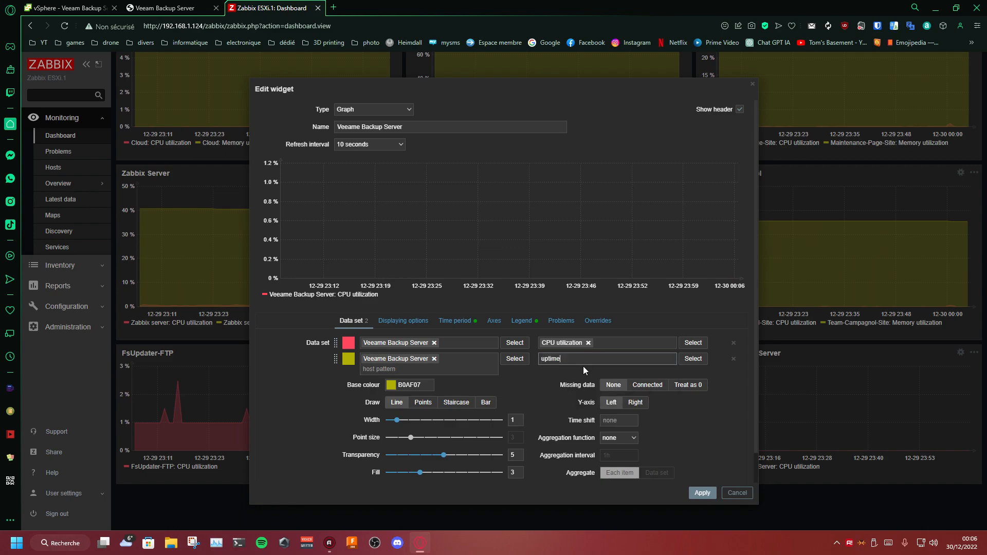
{"action": "left_click", "coordinate": [567, 395]}
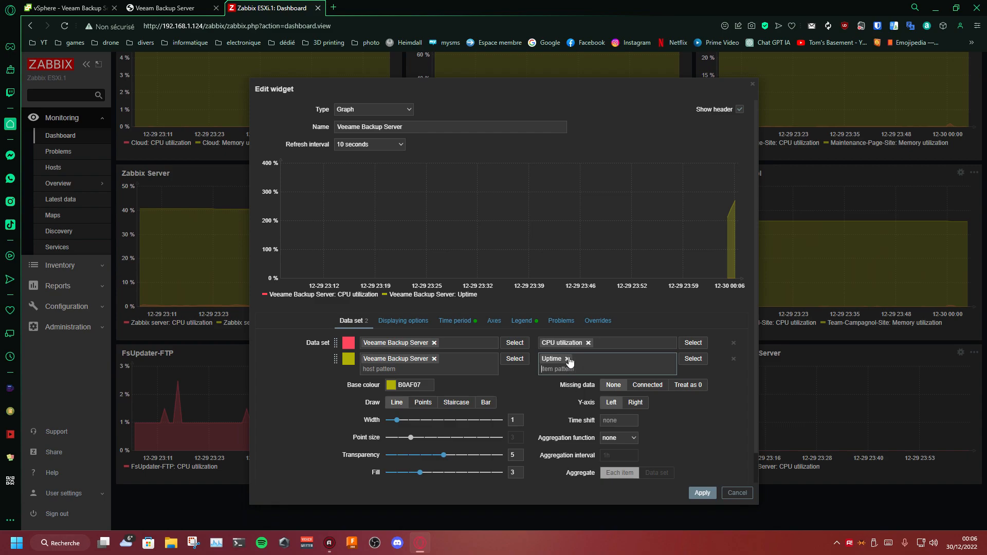
{"action": "key", "text": "ctrl+v"}
{"action": "left_click", "coordinate": [565, 377]}
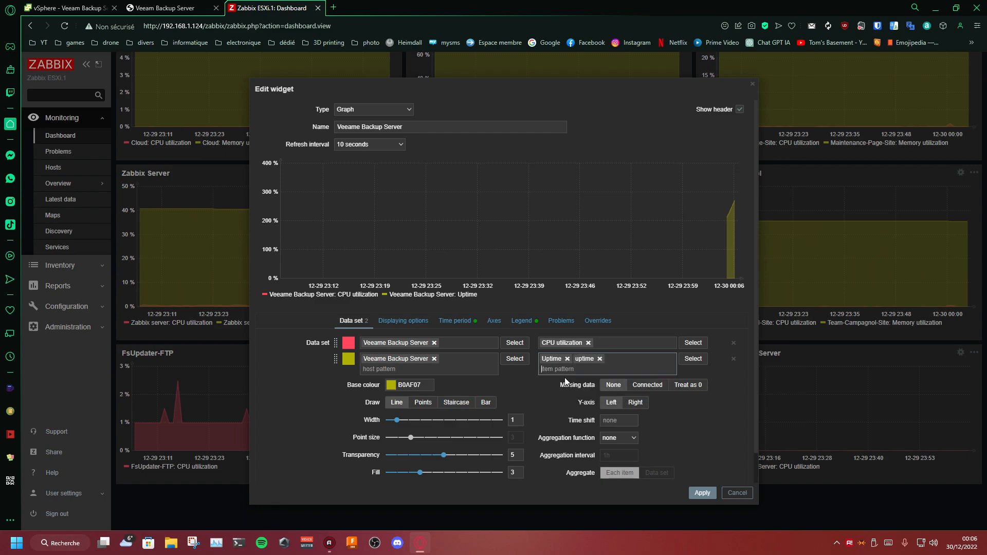
{"action": "left_click", "coordinate": [599, 358]}
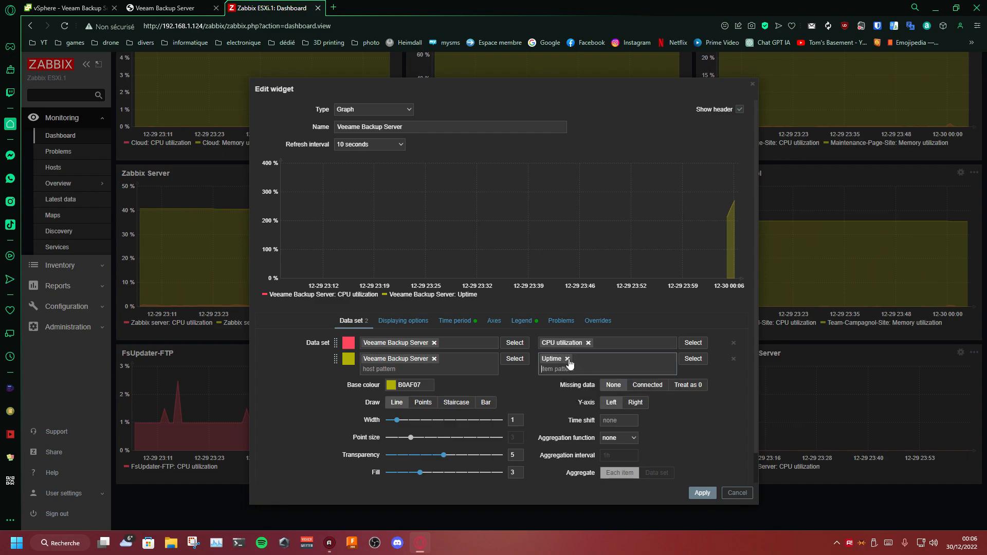
{"action": "left_click", "coordinate": [567, 358]}
{"action": "key", "text": "ctrl+v"}
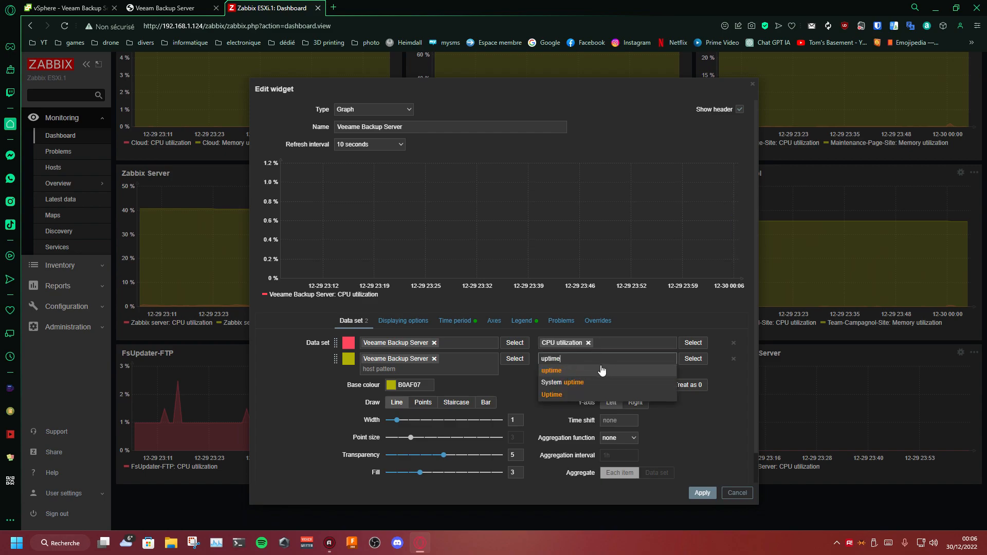
{"action": "left_click", "coordinate": [568, 394]}
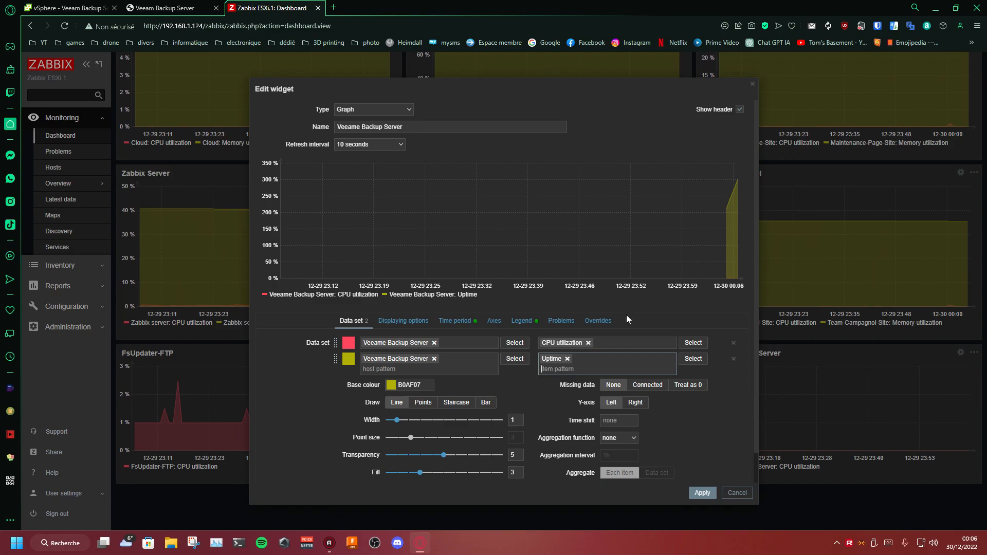
Step: Re-enter uptime as the second data set's item pattern and try its Y-axis on the right before returning it to the left
{"action": "left_click", "coordinate": [567, 359]}
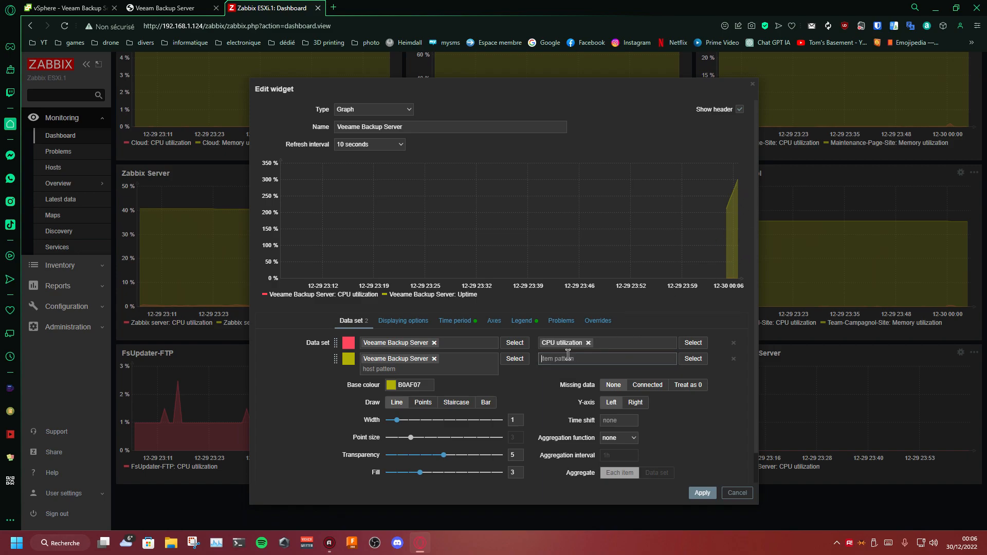
{"action": "key", "text": "ctrl+v"}
{"action": "key", "text": "Return"}
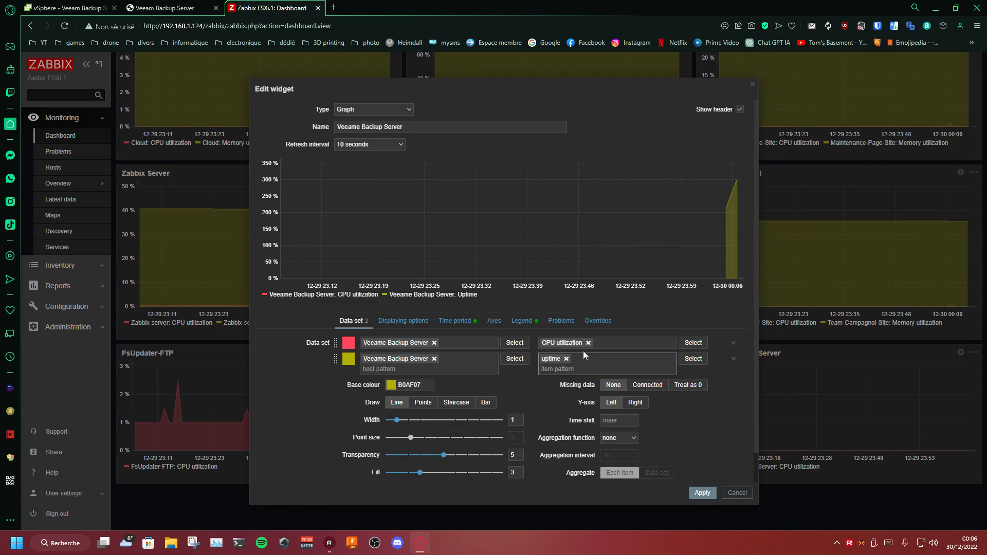
{"action": "scroll", "coordinate": [578, 363], "scroll_direction": "down", "scroll_amount": 1}
{"action": "left_click", "coordinate": [636, 370]}
{"action": "left_click", "coordinate": [611, 370]}
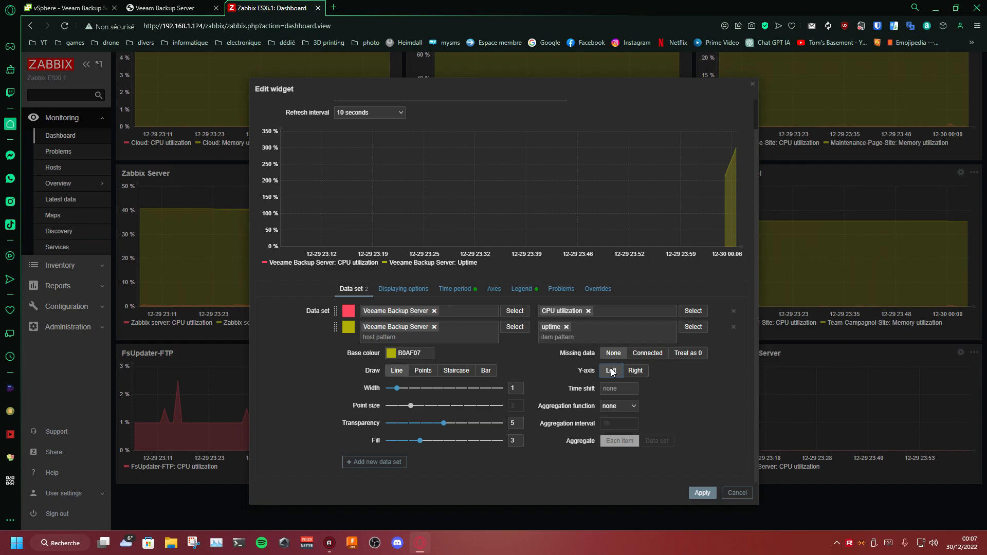
Step: Remove the uptime item, delete the second data set and apply the widget with only CPU utilization
{"action": "left_click", "coordinate": [567, 327]}
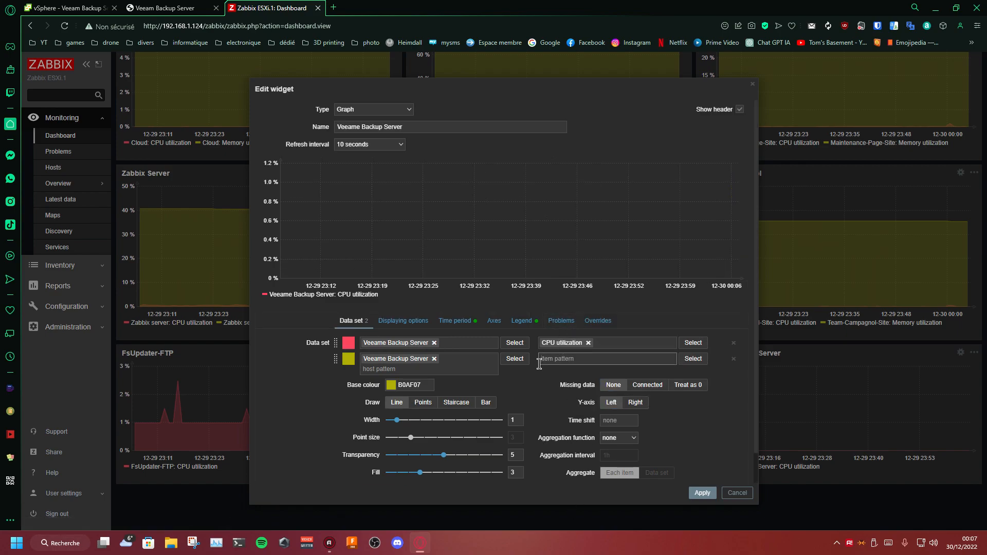
{"action": "left_click", "coordinate": [702, 493]}
{"action": "scroll", "coordinate": [637, 440], "scroll_direction": "down", "scroll_amount": 2}
{"action": "scroll", "coordinate": [576, 375], "scroll_direction": "up", "scroll_amount": 2}
{"action": "scroll", "coordinate": [494, 350], "scroll_direction": "down", "scroll_amount": 2}
{"action": "left_click", "coordinate": [733, 327]}
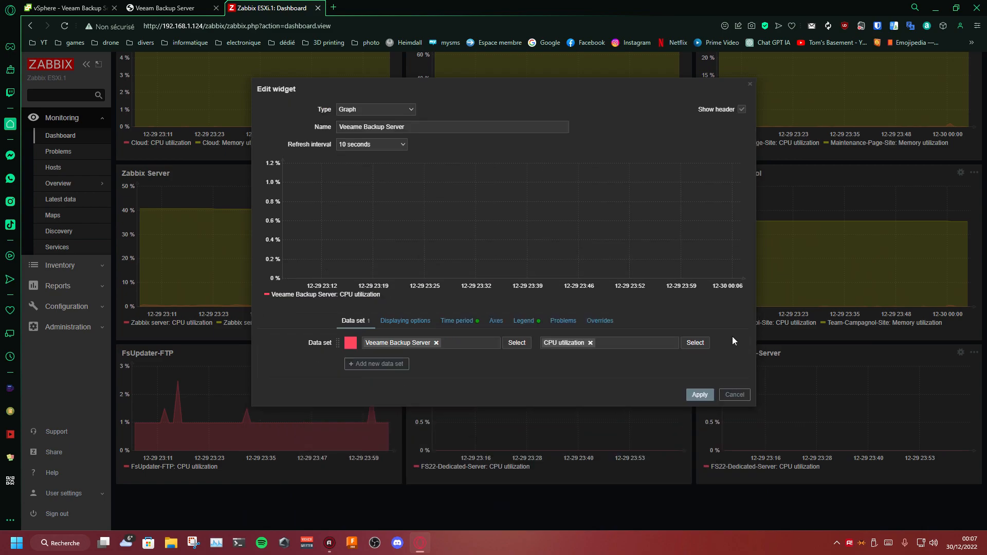
{"action": "left_click", "coordinate": [702, 396]}
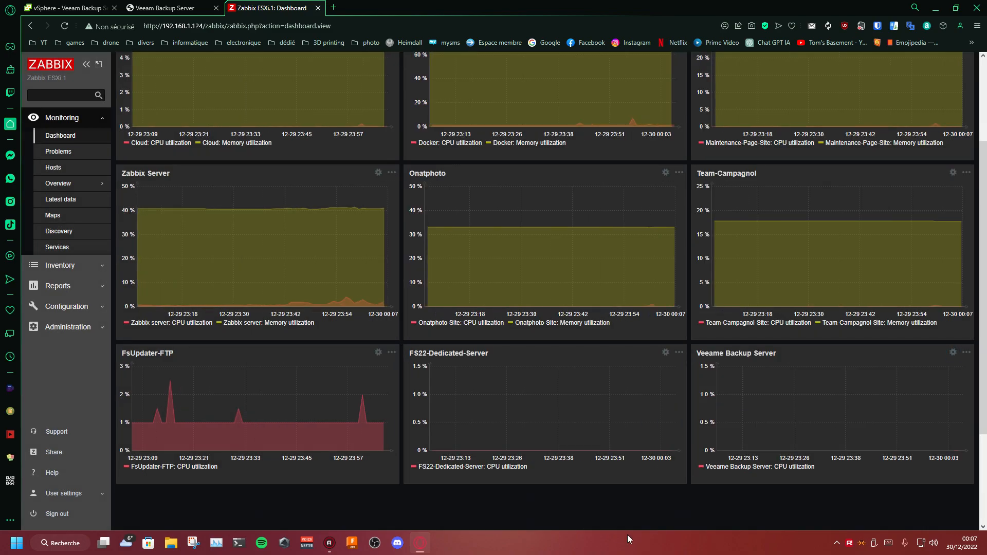
Step: Rename the Veeame Backup Server graph widget as Veeam Backup Server
{"action": "scroll", "coordinate": [655, 408], "scroll_direction": "down", "scroll_amount": 3}
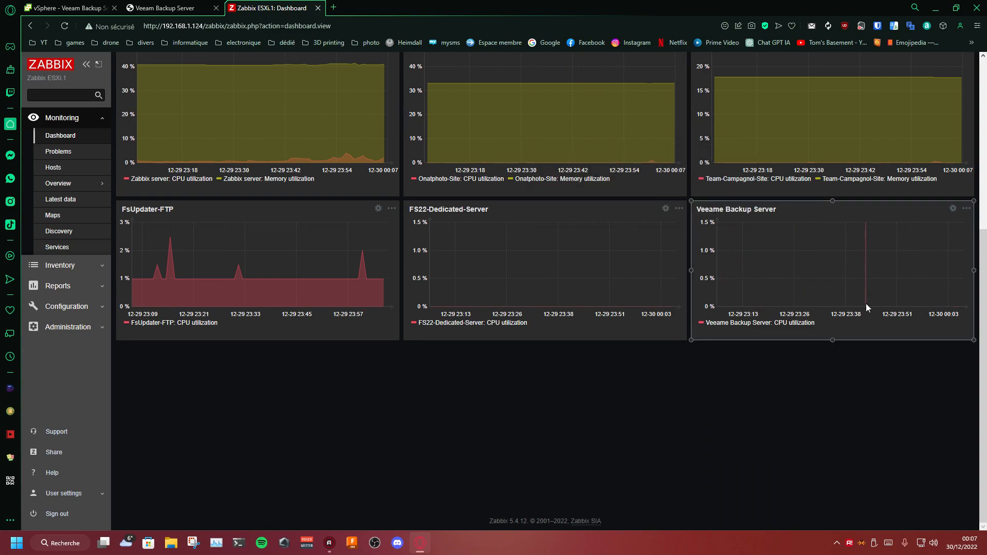
{"action": "left_click", "coordinate": [953, 208]}
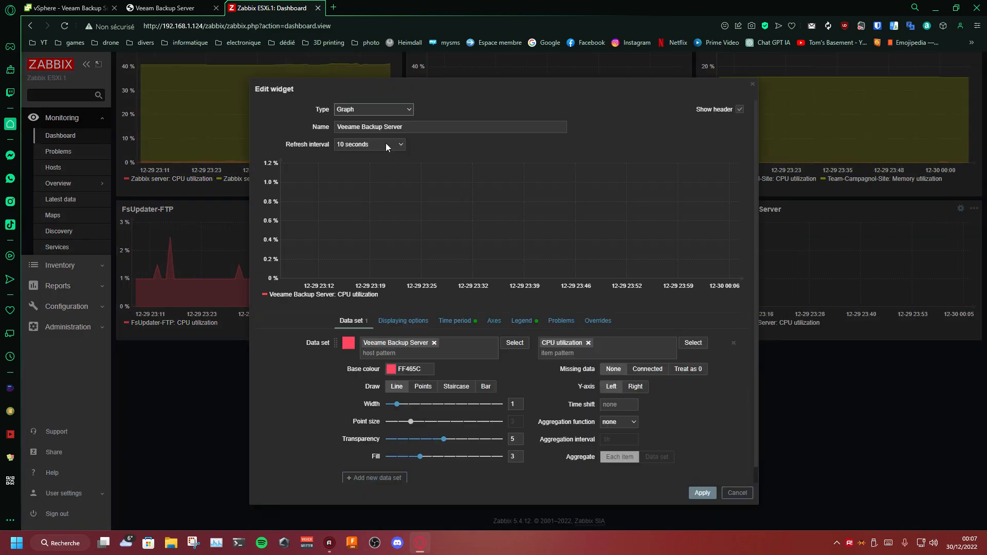
{"action": "left_click", "coordinate": [361, 128]}
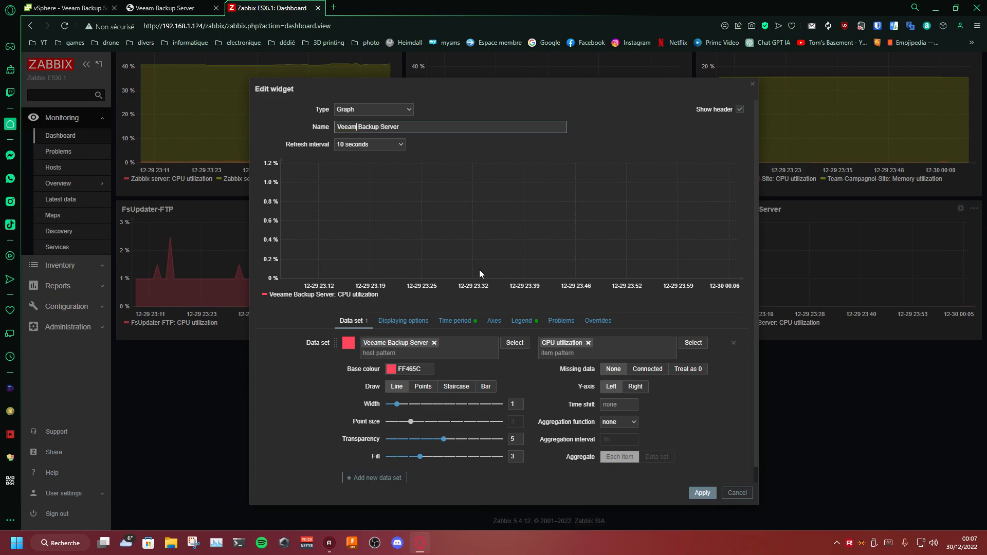
{"action": "left_click", "coordinate": [698, 493]}
Step: Save the changes to the Virtual Machines dashboard and dismiss the notification
{"action": "scroll", "coordinate": [619, 253], "scroll_direction": "up", "scroll_amount": 3}
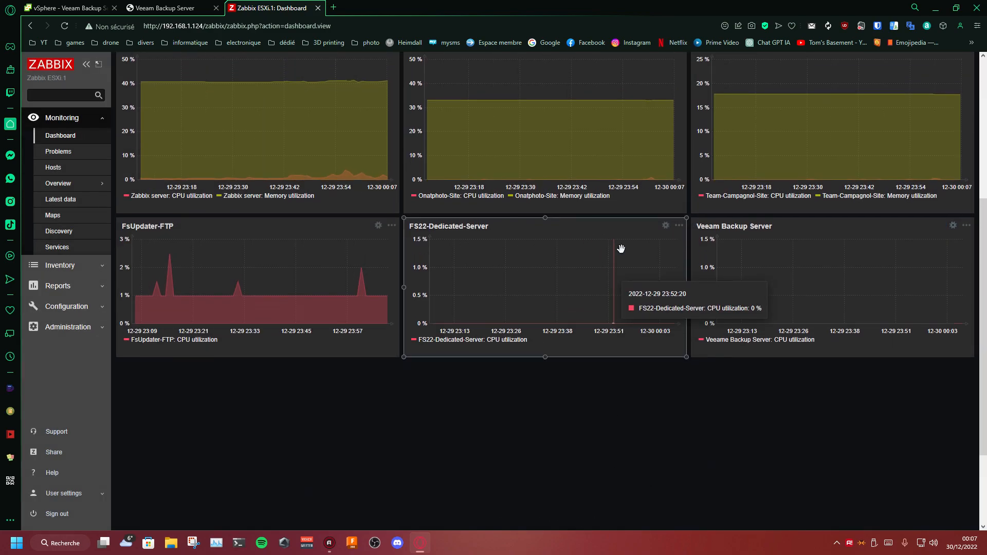
{"action": "left_click", "coordinate": [916, 62]}
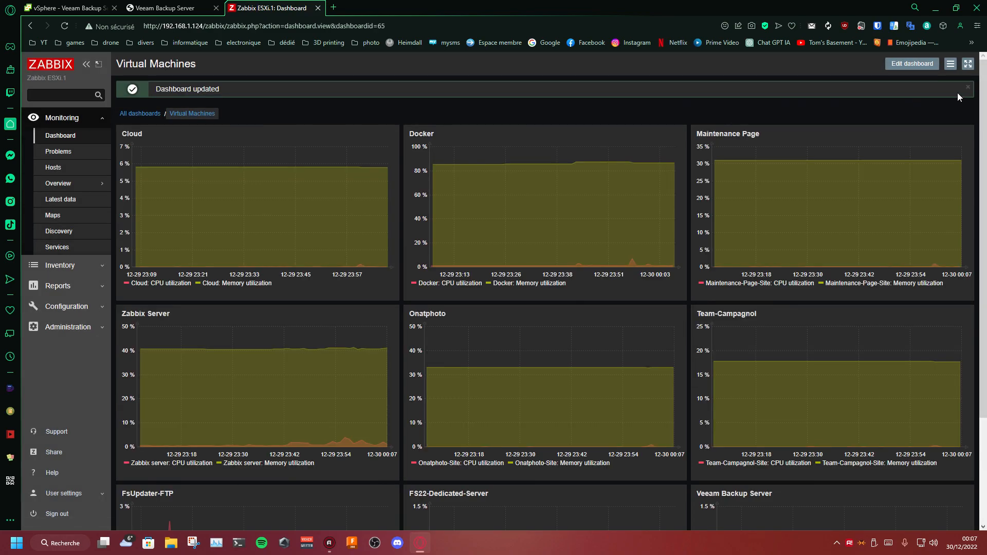
{"action": "left_click", "coordinate": [968, 90]}
Step: Open the configuration of the Veeame Backup Server host and update its visible name to Veeam Backup Server
{"action": "left_click", "coordinate": [69, 306]}
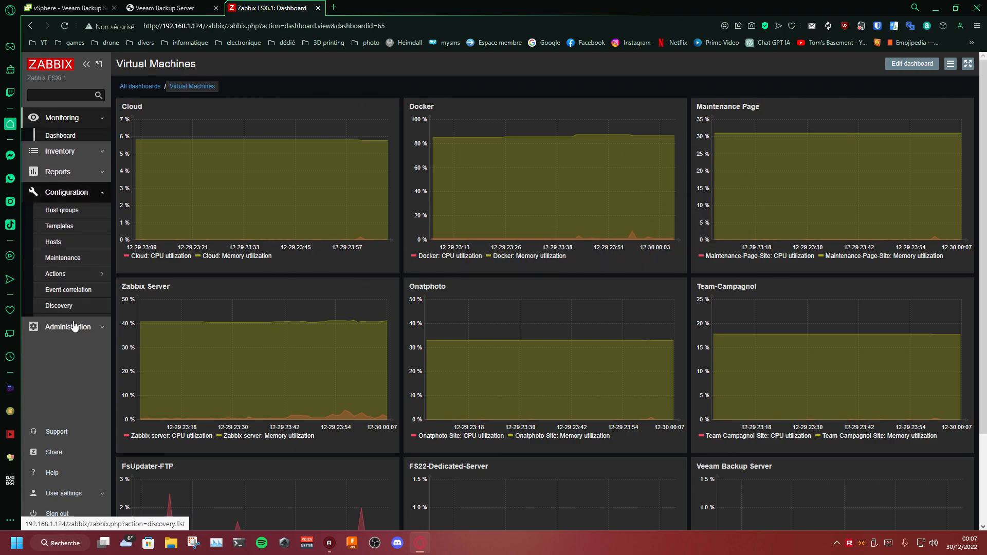
{"action": "left_click", "coordinate": [72, 234]}
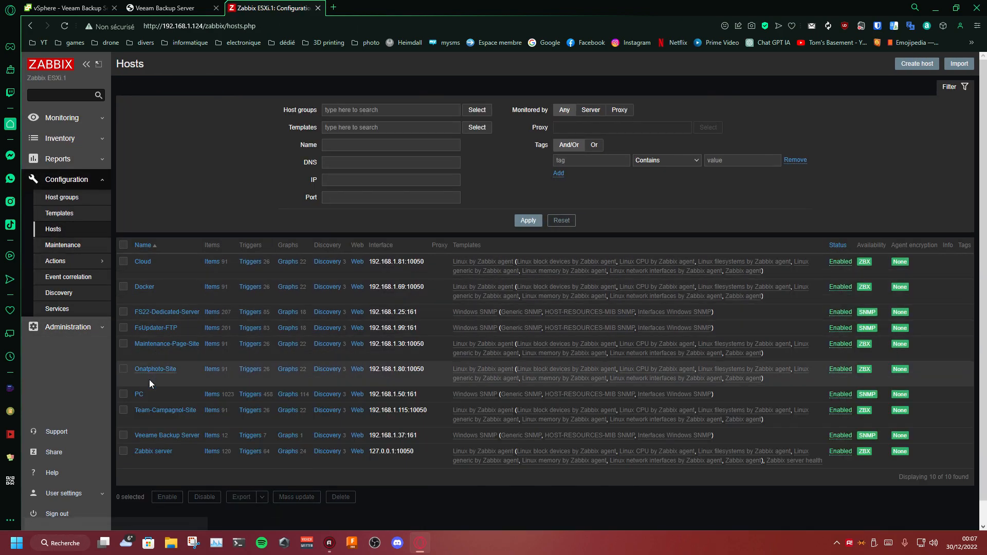
{"action": "left_click", "coordinate": [158, 438]}
{"action": "triple_click", "coordinate": [335, 127]}
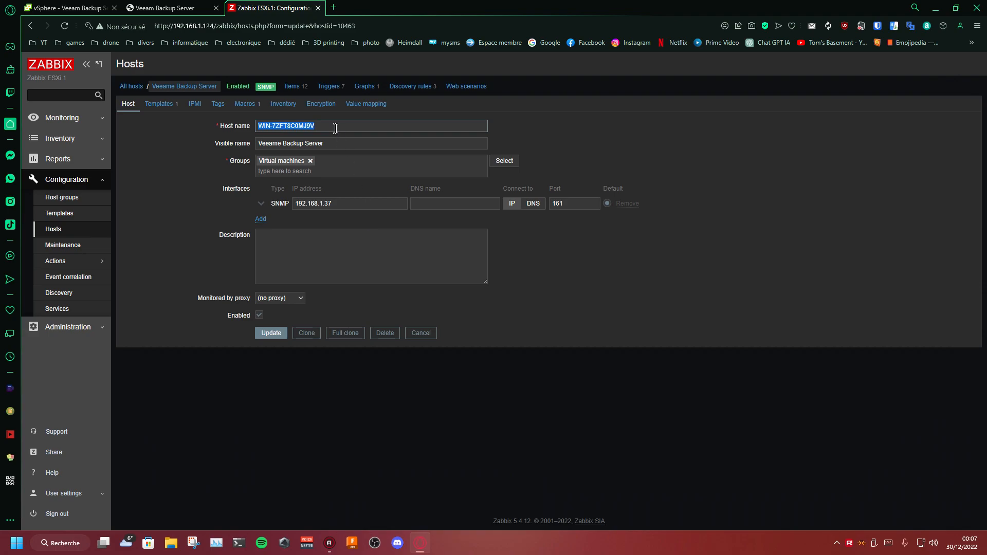
{"action": "left_click", "coordinate": [279, 144]}
{"action": "key", "text": "Delete"}
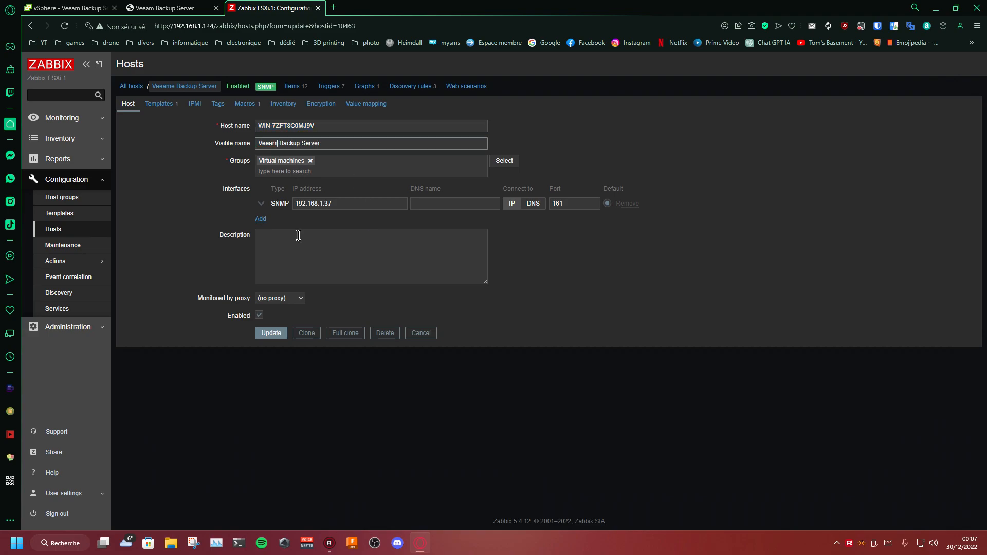
{"action": "left_click", "coordinate": [267, 333]}
Step: Open the monitoring list of recent problems
{"action": "left_click", "coordinate": [66, 123]}
{"action": "left_click", "coordinate": [63, 147]}
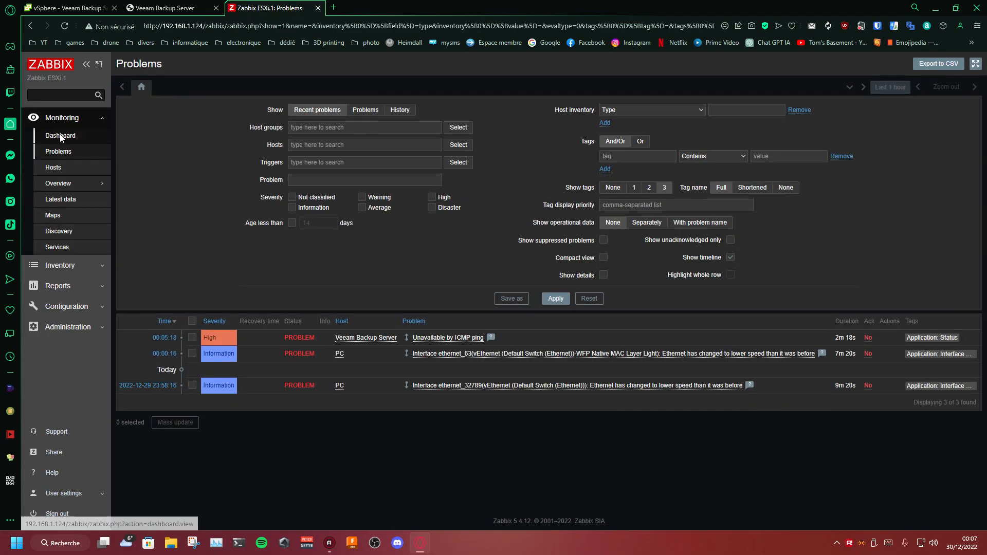
{"action": "left_click", "coordinate": [60, 135]}
{"action": "left_click", "coordinate": [53, 151]}
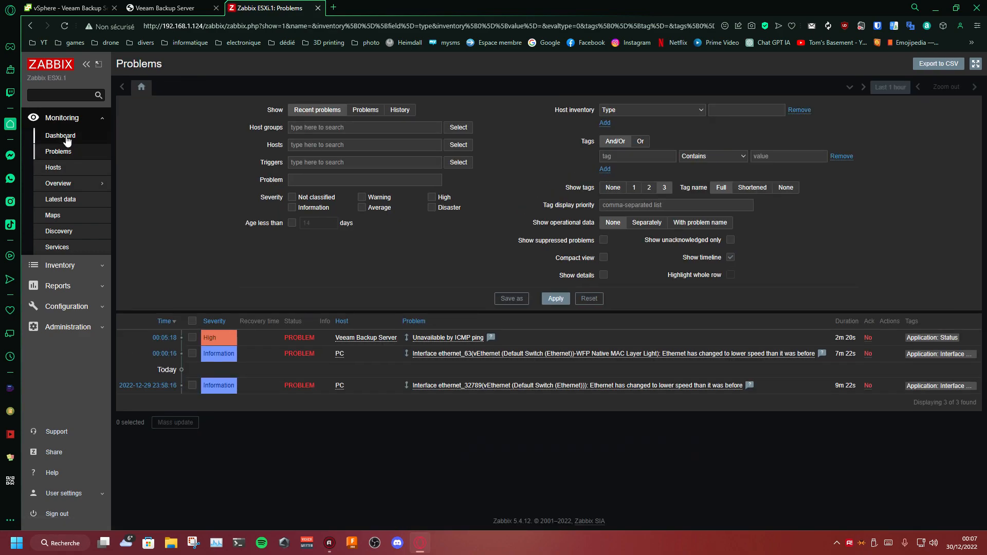
Step: Check the Veeam Backup Server graph on the dashboard and review the list of configured hosts
{"action": "left_click", "coordinate": [60, 135]}
{"action": "scroll", "coordinate": [501, 345], "scroll_direction": "down", "scroll_amount": 3}
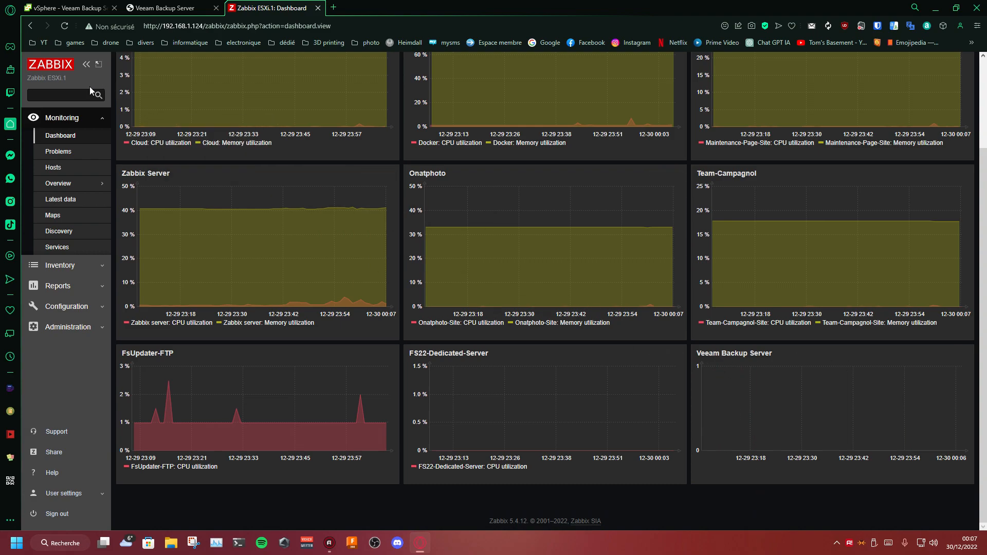
{"action": "left_click", "coordinate": [65, 307]}
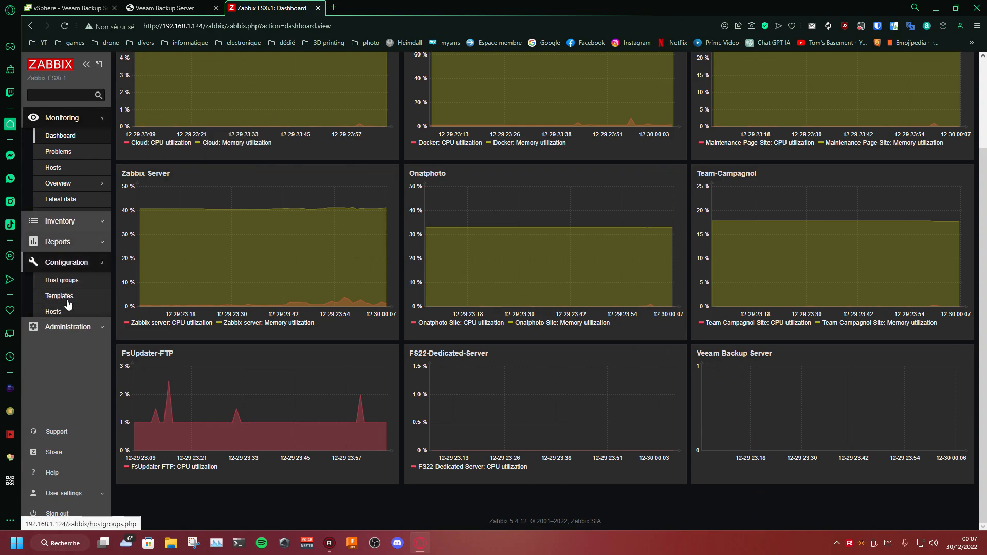
{"action": "left_click", "coordinate": [53, 229]}
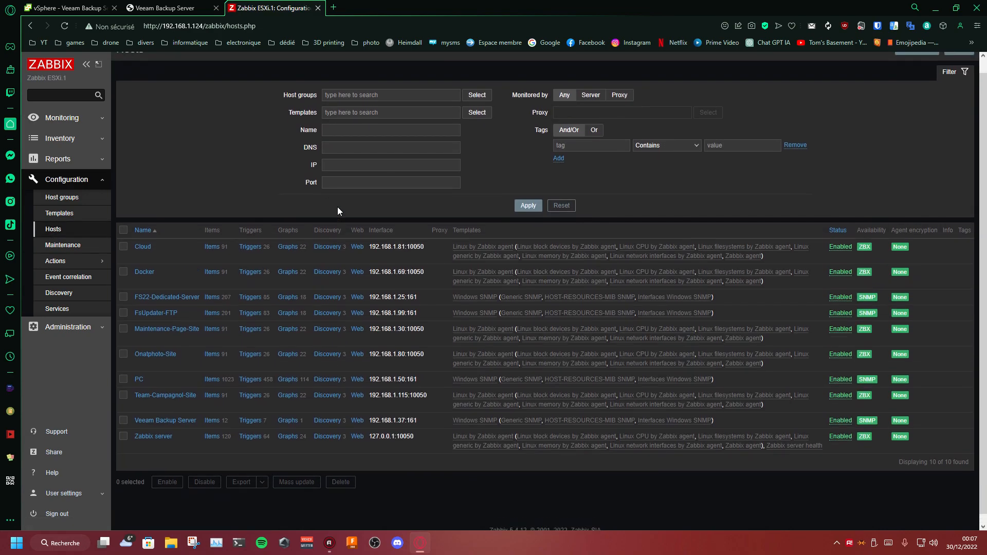
Step: Return to the Virtual Machines dashboard and examine the Veeam Backup Server graph again
{"action": "left_click", "coordinate": [66, 120]}
{"action": "left_click", "coordinate": [69, 132]}
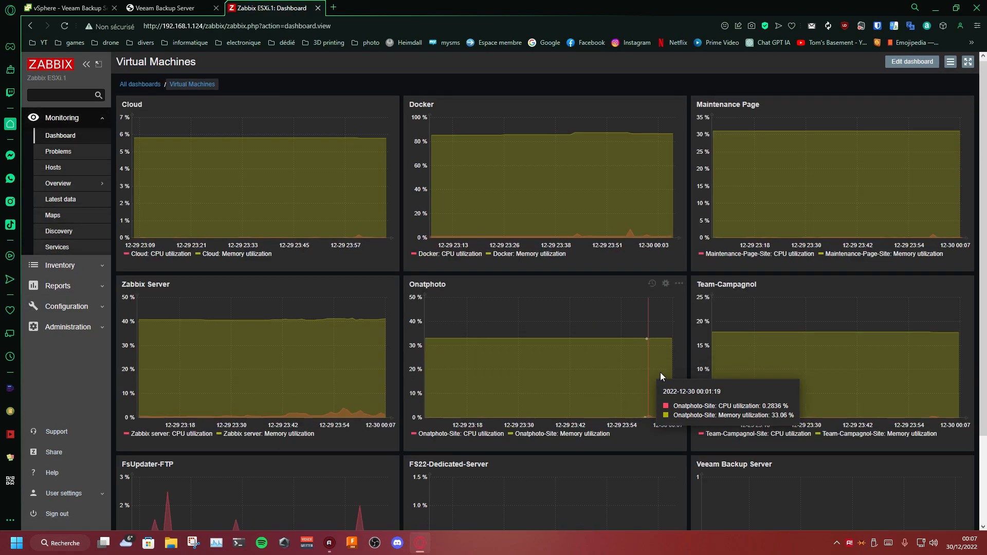
{"action": "scroll", "coordinate": [720, 380], "scroll_direction": "down", "scroll_amount": 3}
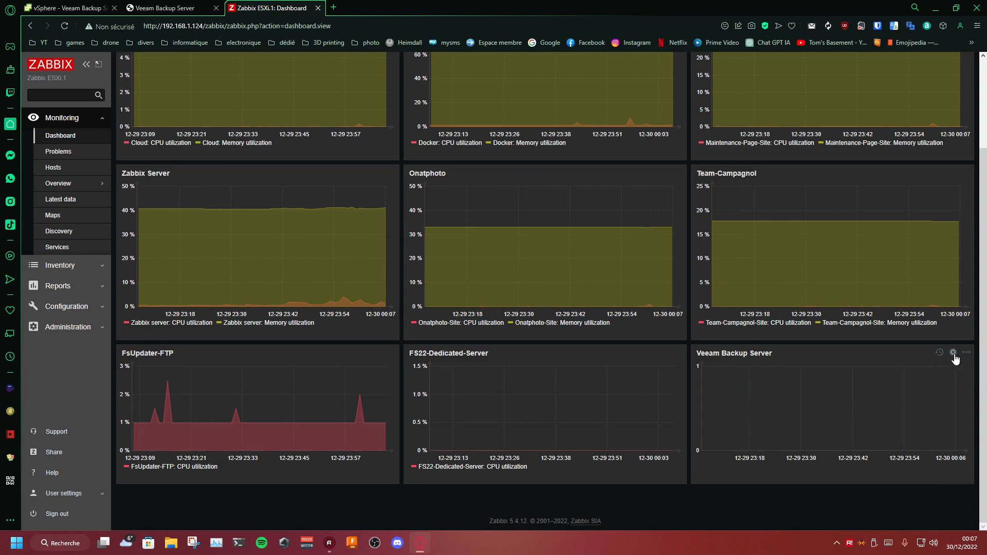
{"action": "scroll", "coordinate": [304, 184], "scroll_direction": "up", "scroll_amount": 3}
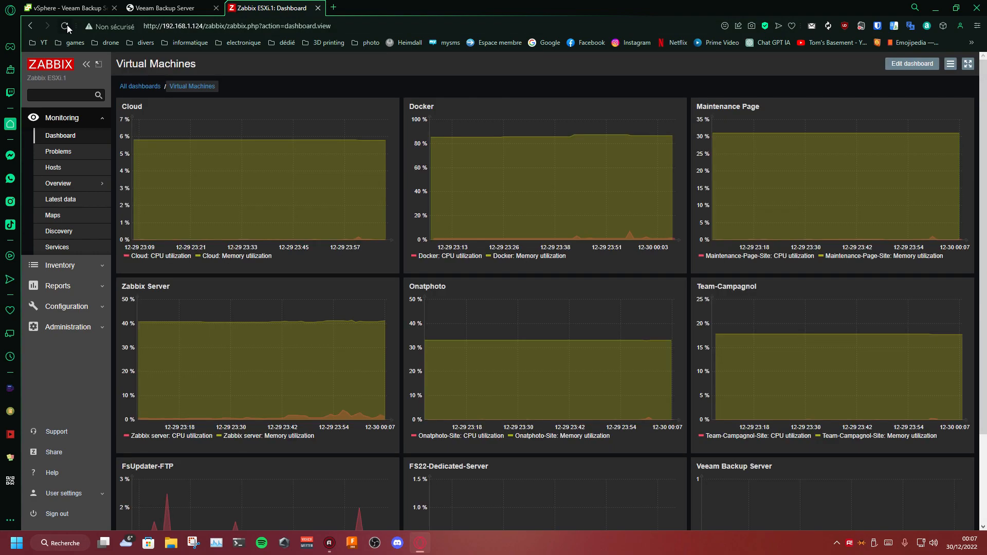
{"action": "scroll", "coordinate": [304, 184], "scroll_direction": "down", "scroll_amount": 3}
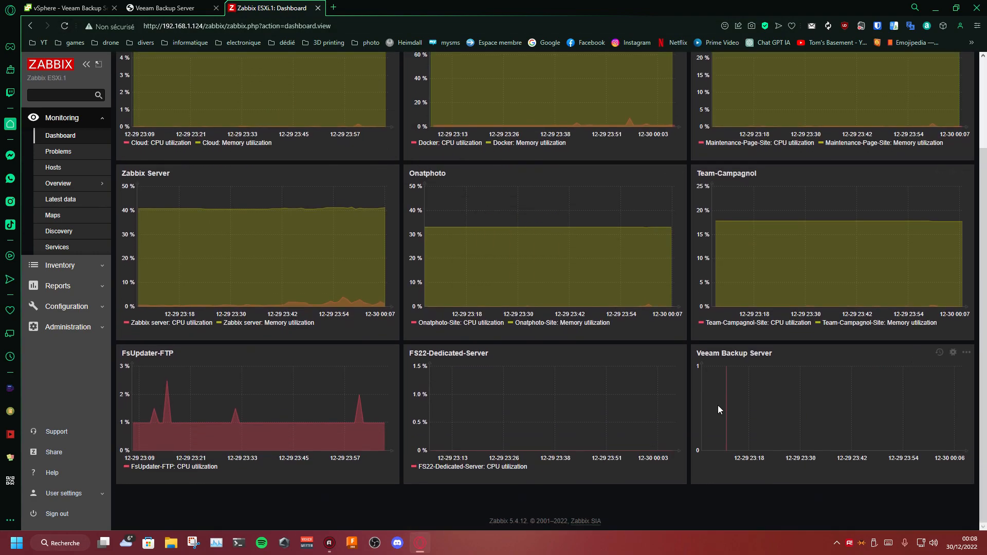
Step: Replace the host in the Veeam Backup Server graph's data set with the renamed Veeam Backup Server host and apply it
{"action": "left_click", "coordinate": [952, 352]}
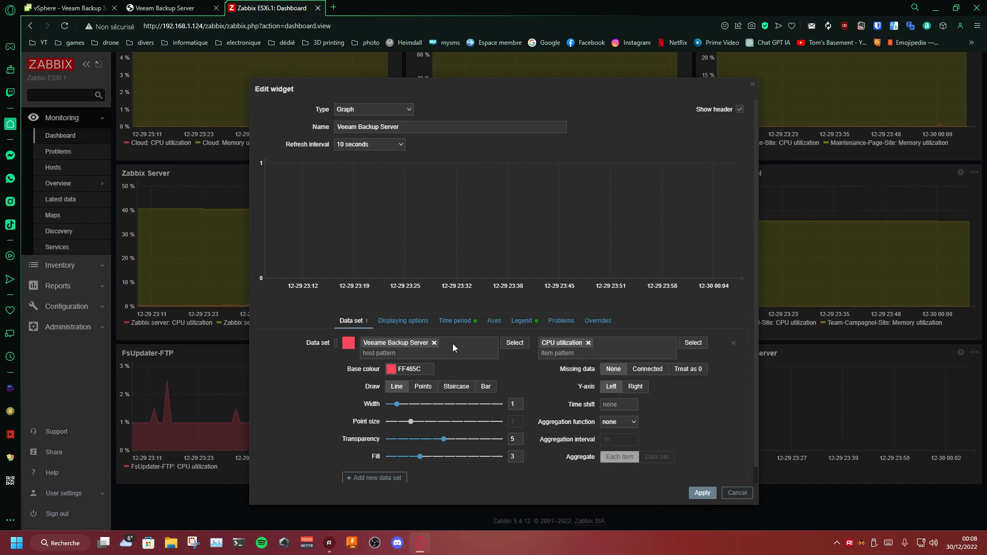
{"action": "left_click", "coordinate": [434, 343]}
{"action": "left_click", "coordinate": [512, 343]}
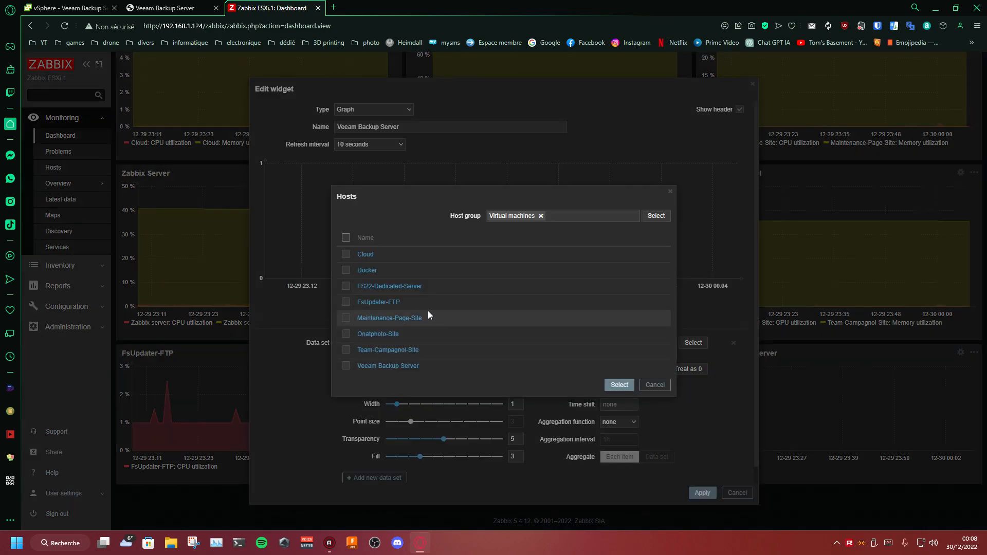
{"action": "left_click", "coordinate": [388, 365]}
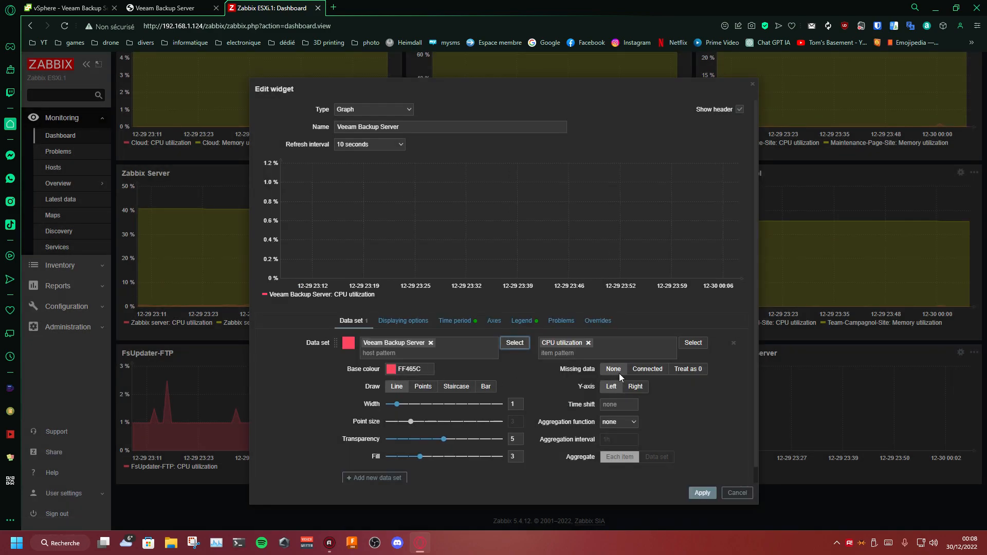
{"action": "left_click", "coordinate": [703, 493]}
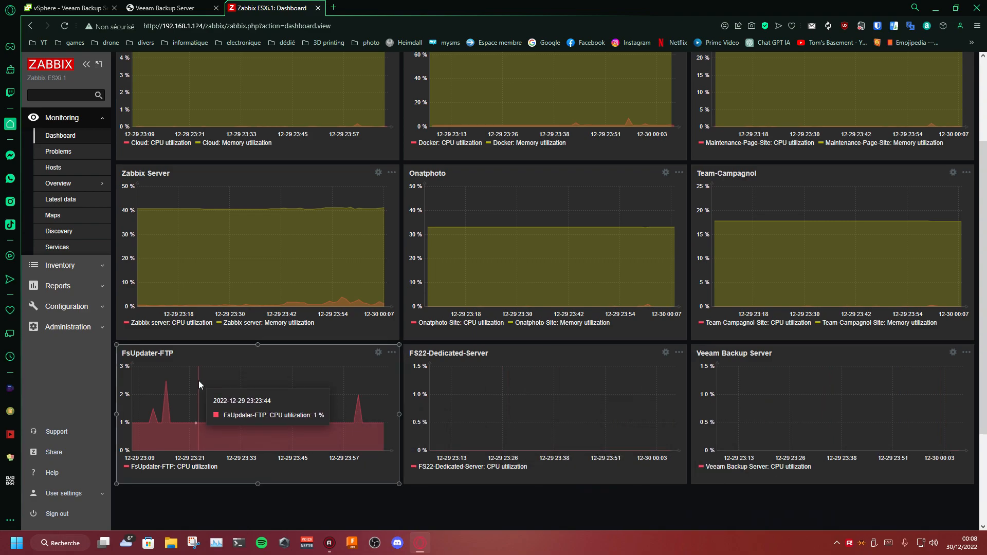
Step: Start a new Plain text widget in the empty space below the Veeam Backup Server graph
{"action": "scroll", "coordinate": [226, 285], "scroll_direction": "up", "scroll_amount": 3}
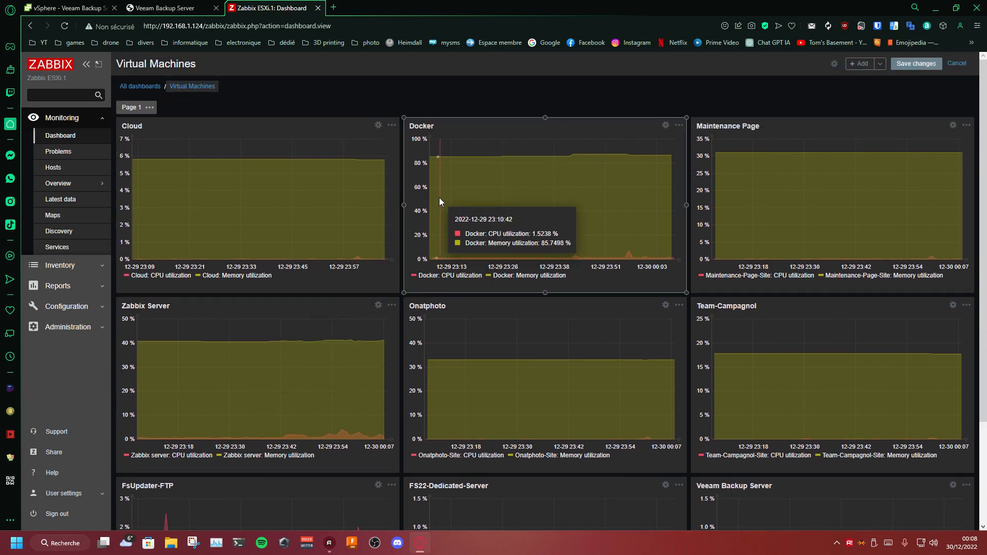
{"action": "scroll", "coordinate": [453, 198], "scroll_direction": "down", "scroll_amount": 3}
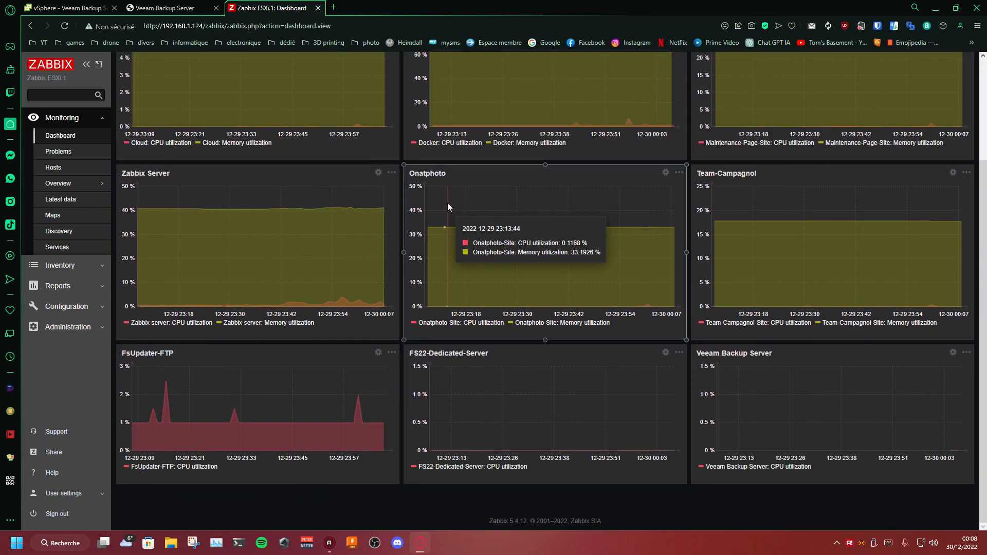
{"action": "scroll", "coordinate": [449, 204], "scroll_direction": "up", "scroll_amount": 3}
{"action": "scroll", "coordinate": [450, 202], "scroll_direction": "down", "scroll_amount": 3}
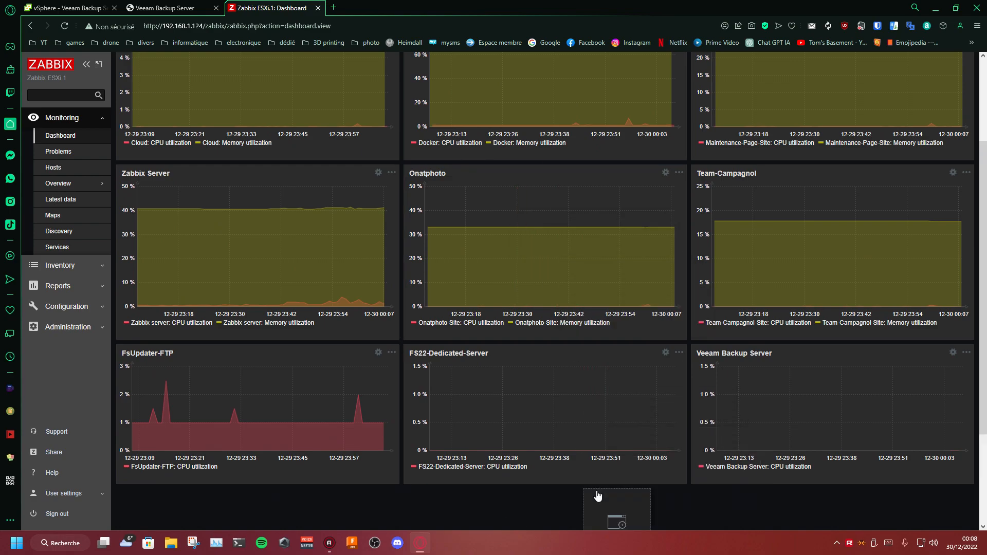
{"action": "left_click", "coordinate": [742, 507]}
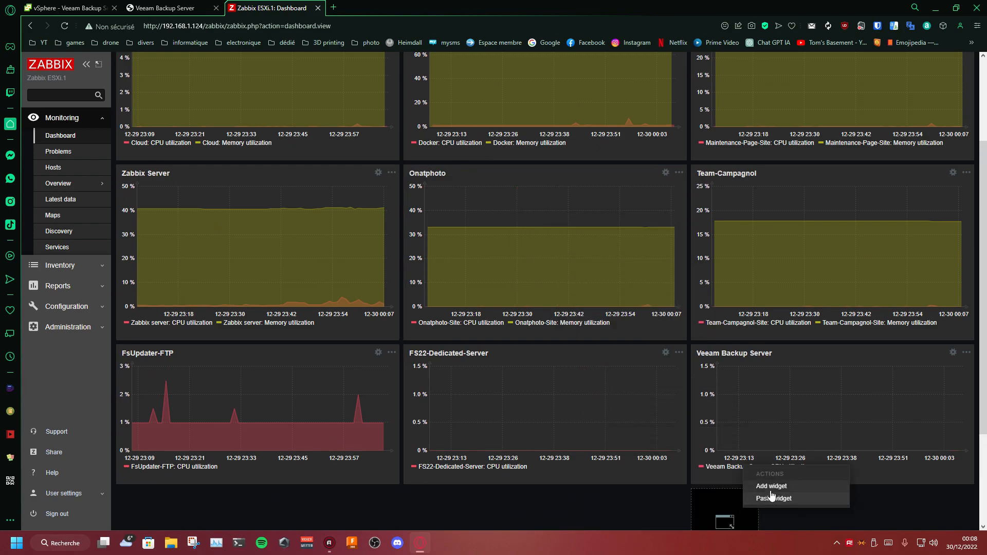
{"action": "left_click", "coordinate": [786, 486]}
{"action": "left_click", "coordinate": [443, 227]}
{"action": "left_click", "coordinate": [443, 227]}
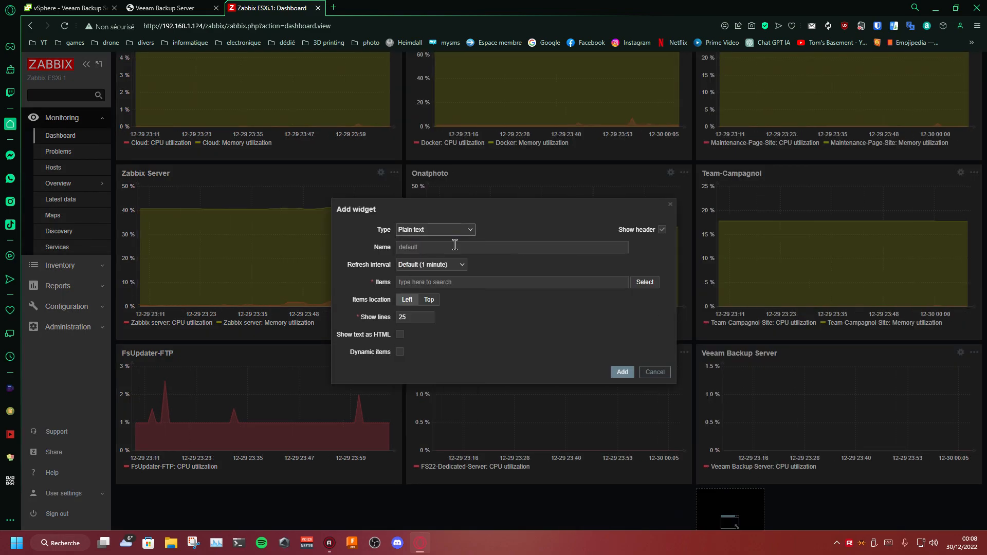
{"action": "left_click", "coordinate": [455, 246]}
{"action": "left_click", "coordinate": [504, 292]}
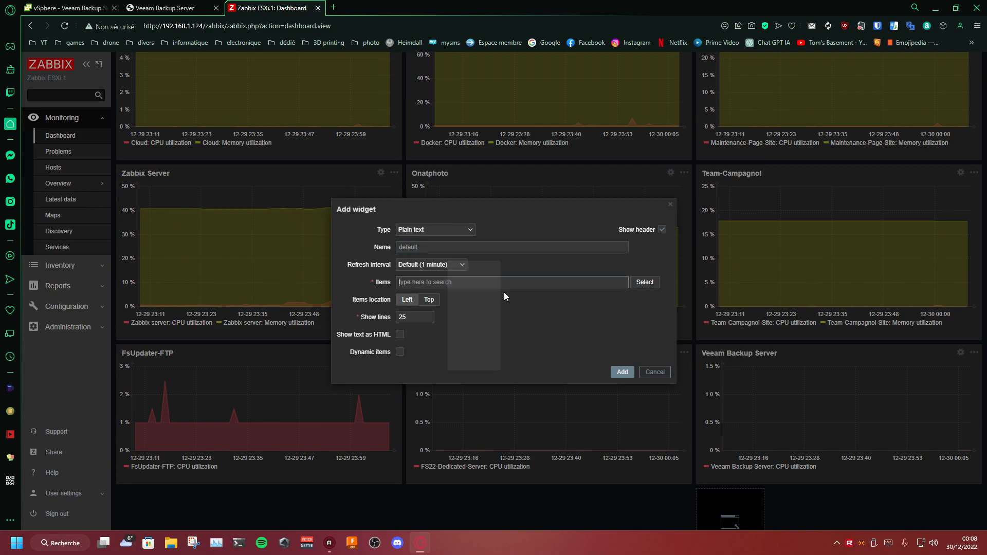
Step: Open the item selection for the new widget and list the items of the Veeam Backup Server host
{"action": "left_click", "coordinate": [644, 281]}
{"action": "left_click", "coordinate": [580, 98]}
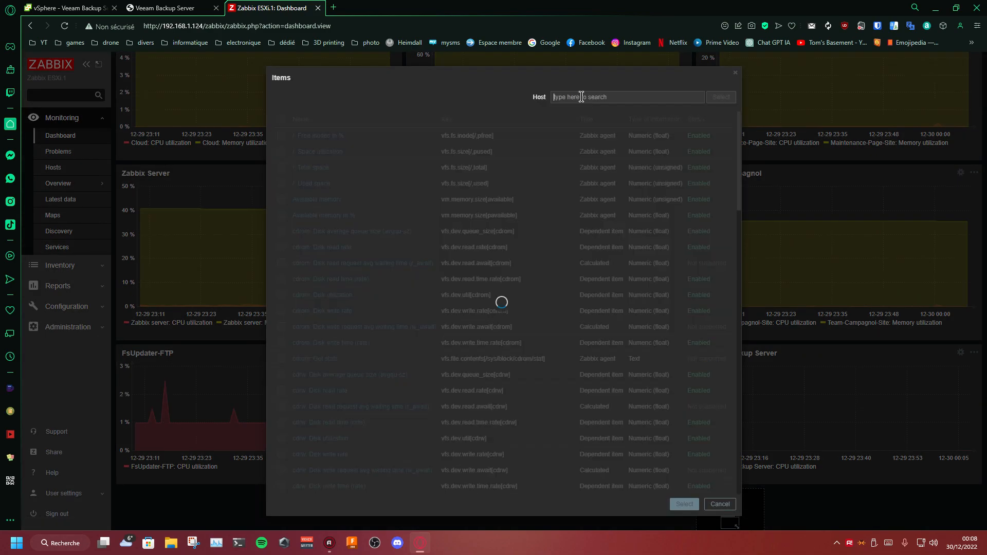
{"action": "left_click", "coordinate": [651, 272]}
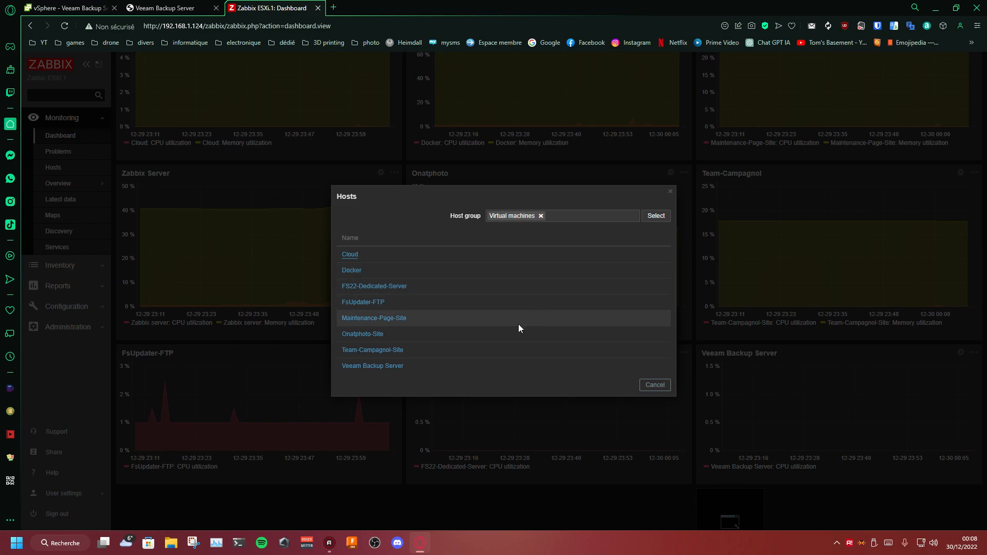
{"action": "left_click", "coordinate": [373, 366]}
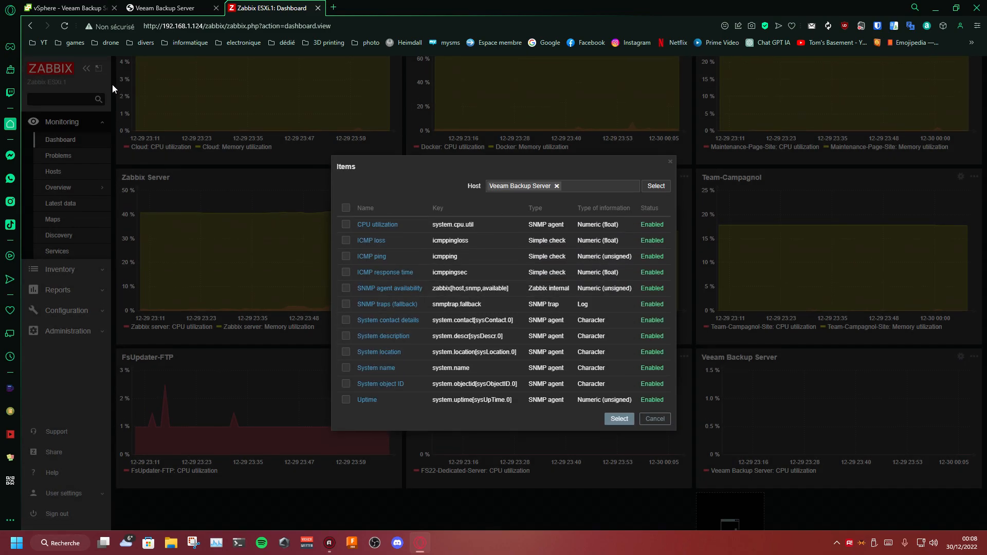
Step: Search the item list for uptime and assign the Uptime item to the widget
{"action": "key", "text": "ctrl+f"}
{"action": "type", "text": "upt"}
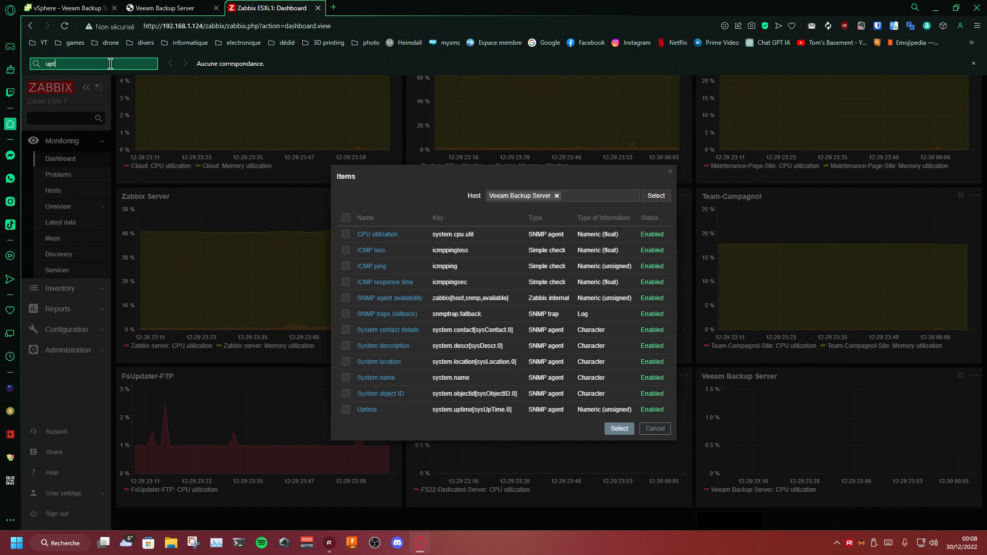
{"action": "type", "text": "ime"}
{"action": "key", "text": "Return"}
{"action": "key", "text": "Return"}
{"action": "key", "text": "Return"}
{"action": "key", "text": "Return"}
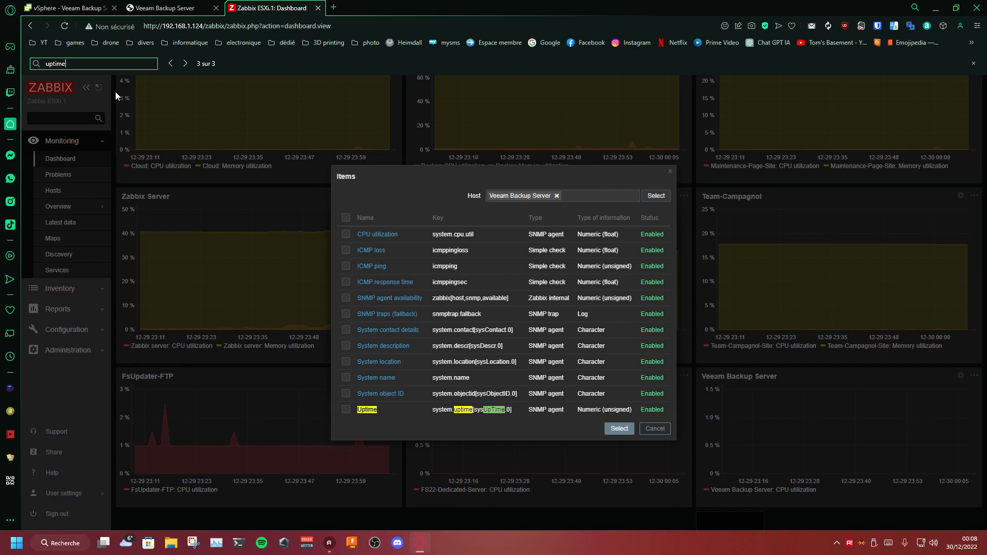
{"action": "left_click", "coordinate": [346, 410]}
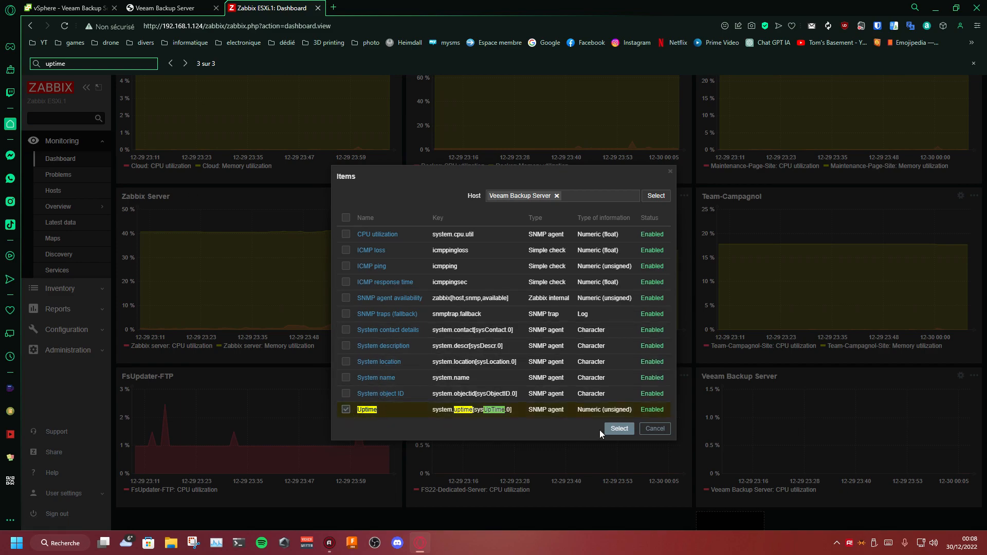
{"action": "left_click", "coordinate": [618, 429]}
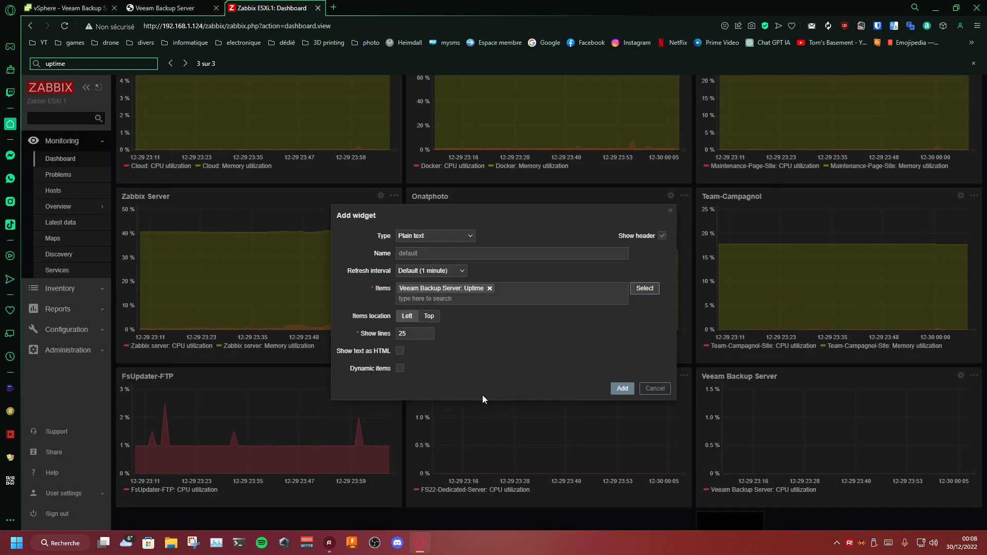
Step: Add the widget with a refresh interval of 10 seconds and reduce its height to about two data rows
{"action": "left_click", "coordinate": [434, 271]}
{"action": "left_click", "coordinate": [432, 307]}
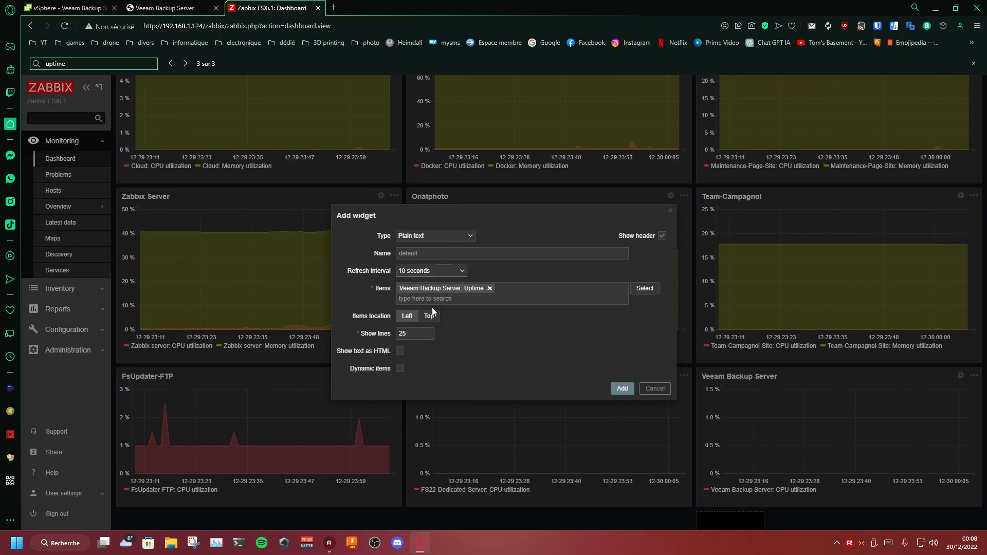
{"action": "left_click", "coordinate": [620, 388]}
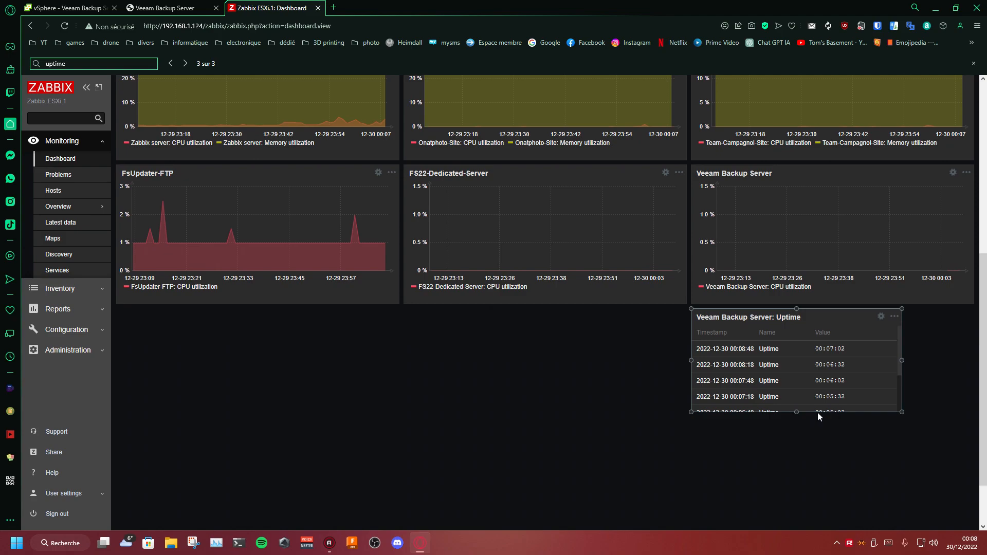
{"action": "mouse_move", "coordinate": [796, 376]}
{"action": "left_mouse_down"}
{"action": "mouse_move", "coordinate": [802, 476]}
{"action": "mouse_move", "coordinate": [796, 373]}
{"action": "left_mouse_up"}
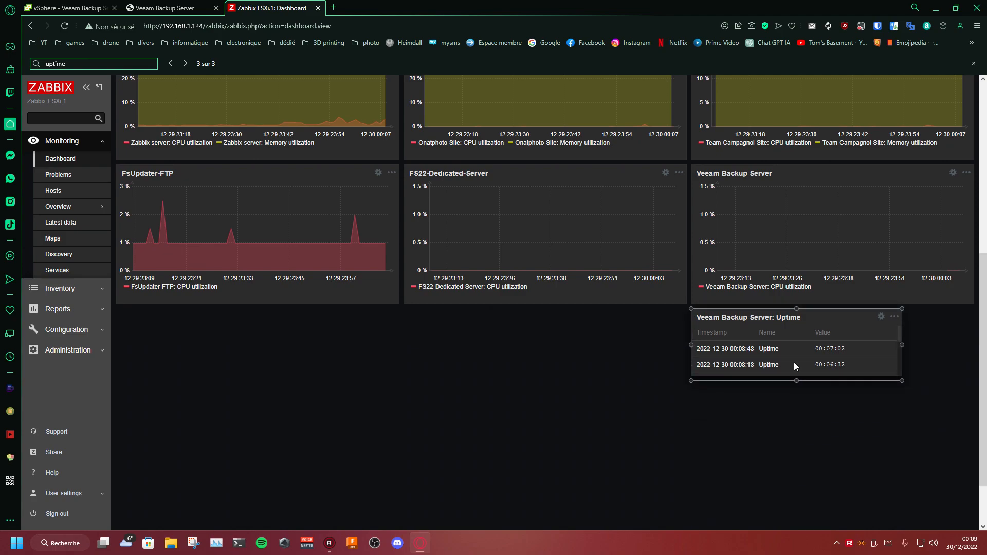
Step: Open the Veeam Backup Server: Uptime widget's settings and try the Action log and Data overview types
{"action": "left_click", "coordinate": [881, 317]}
{"action": "left_click", "coordinate": [442, 235]}
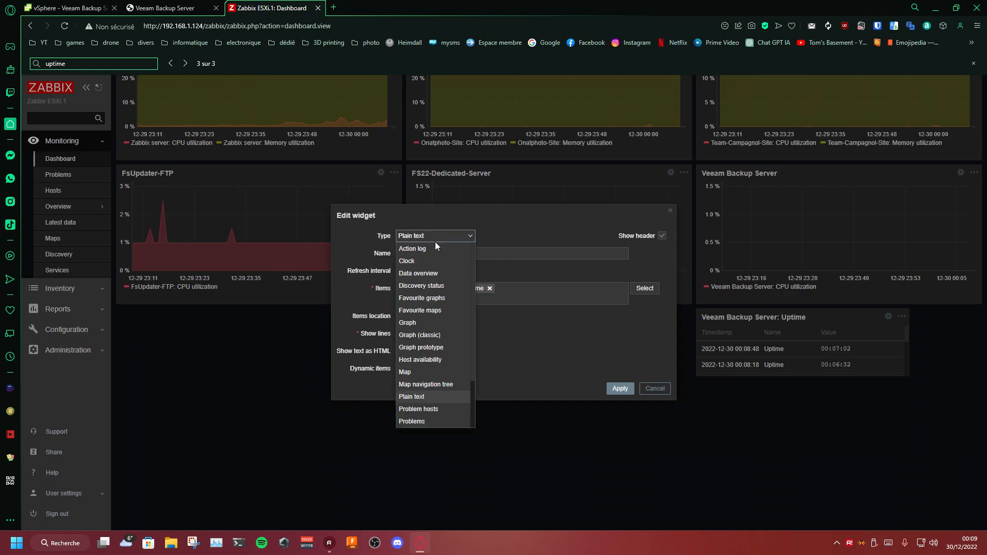
{"action": "left_click", "coordinate": [433, 254]}
{"action": "left_click", "coordinate": [432, 267]}
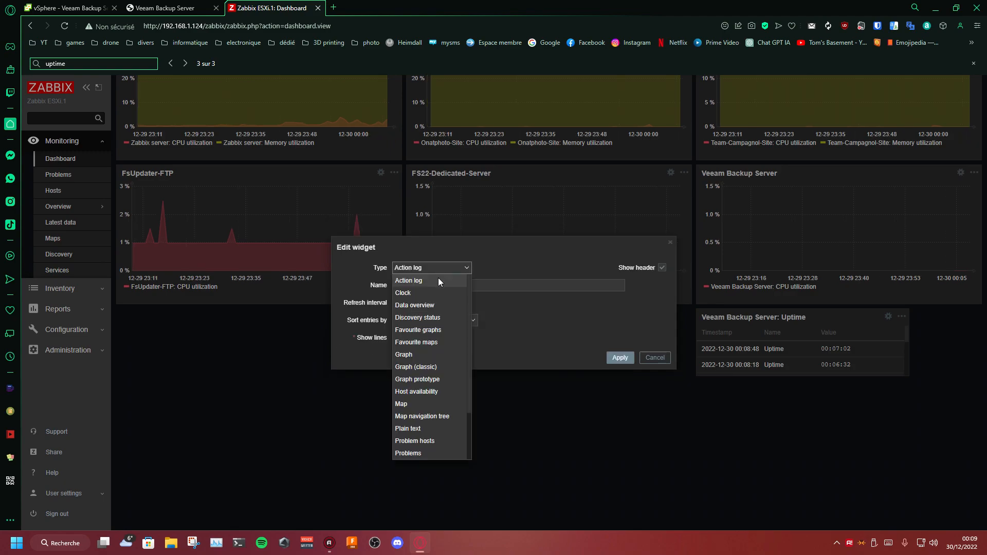
{"action": "left_click", "coordinate": [436, 302]}
Step: Try the Host availability type for the widget with the SNMP interface type enabled
{"action": "left_click", "coordinate": [451, 224]}
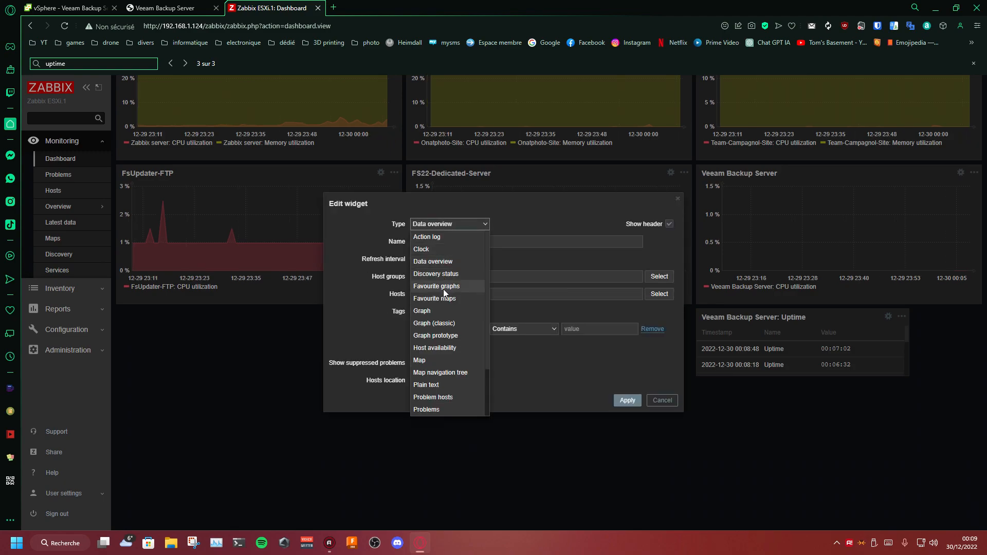
{"action": "scroll", "coordinate": [441, 309], "scroll_direction": "down", "scroll_amount": 2}
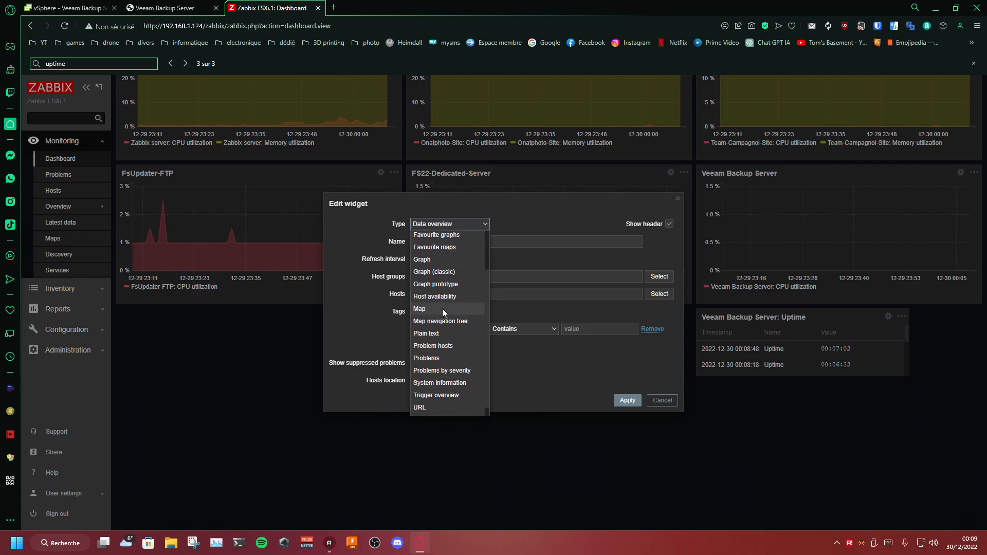
{"action": "left_click", "coordinate": [446, 297]}
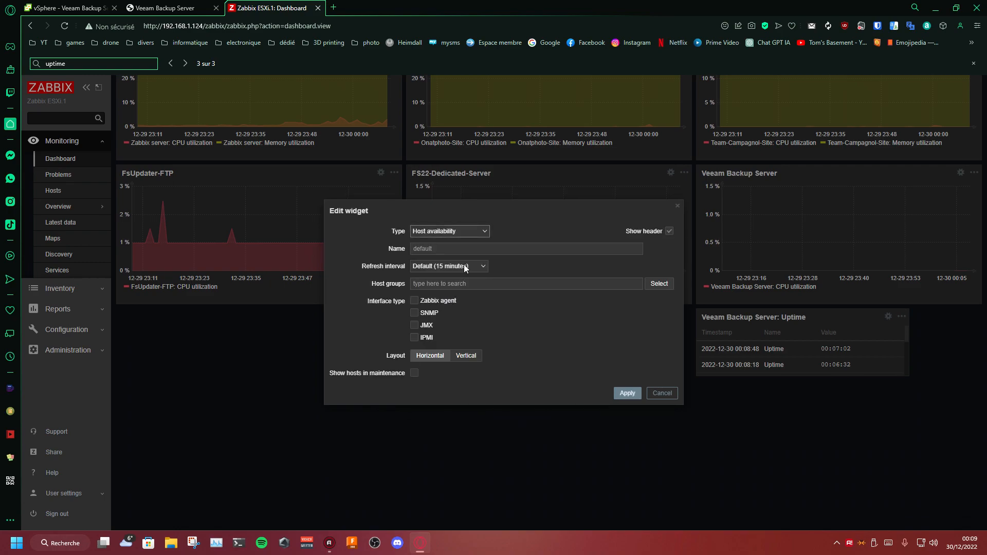
{"action": "left_click", "coordinate": [415, 313]}
Step: Try the Trigger overview type for the widget with Veeam Backup Server as its host, and discard the widget edit
{"action": "left_click", "coordinate": [460, 232]}
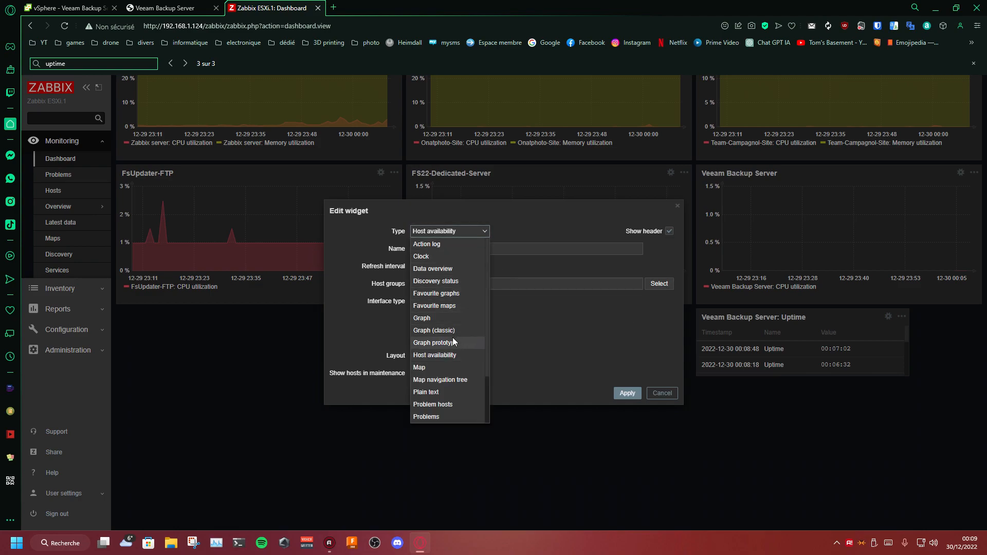
{"action": "scroll", "coordinate": [437, 334], "scroll_direction": "down", "scroll_amount": 1}
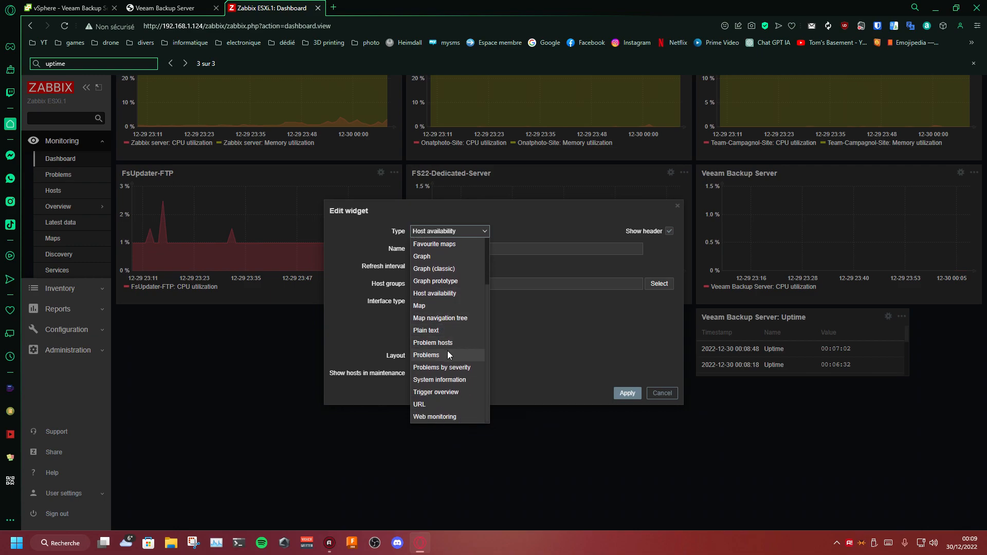
{"action": "left_click", "coordinate": [445, 391]}
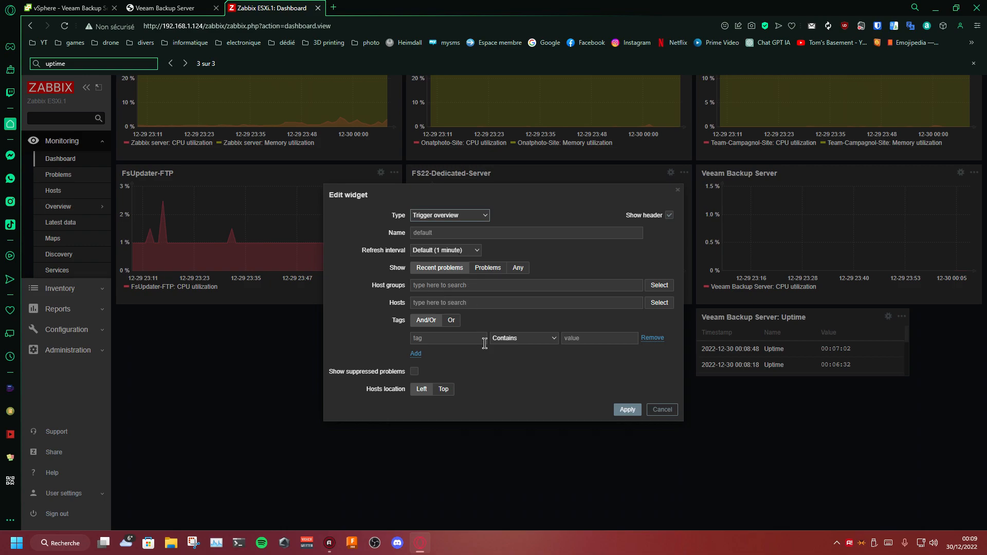
{"action": "left_click", "coordinate": [658, 303]}
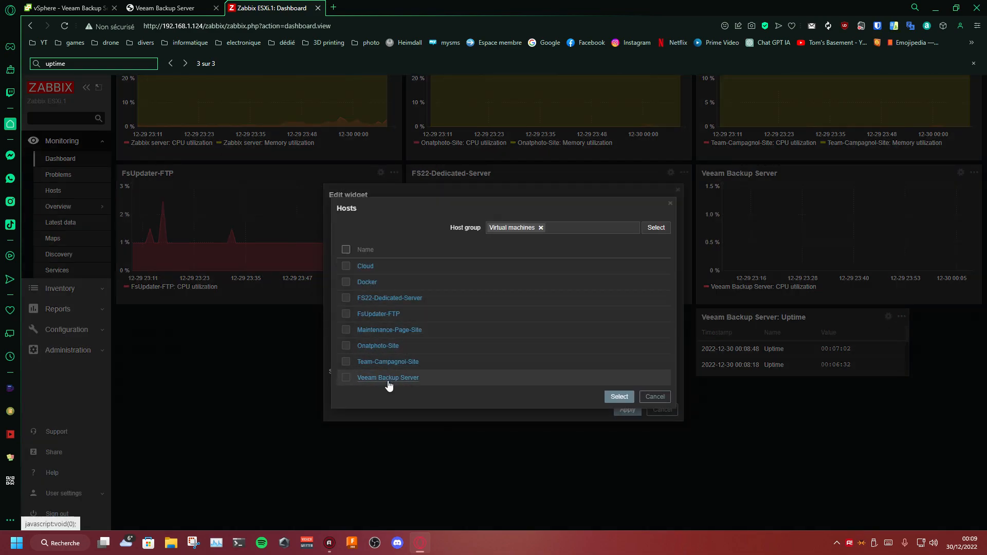
{"action": "left_click", "coordinate": [388, 377]}
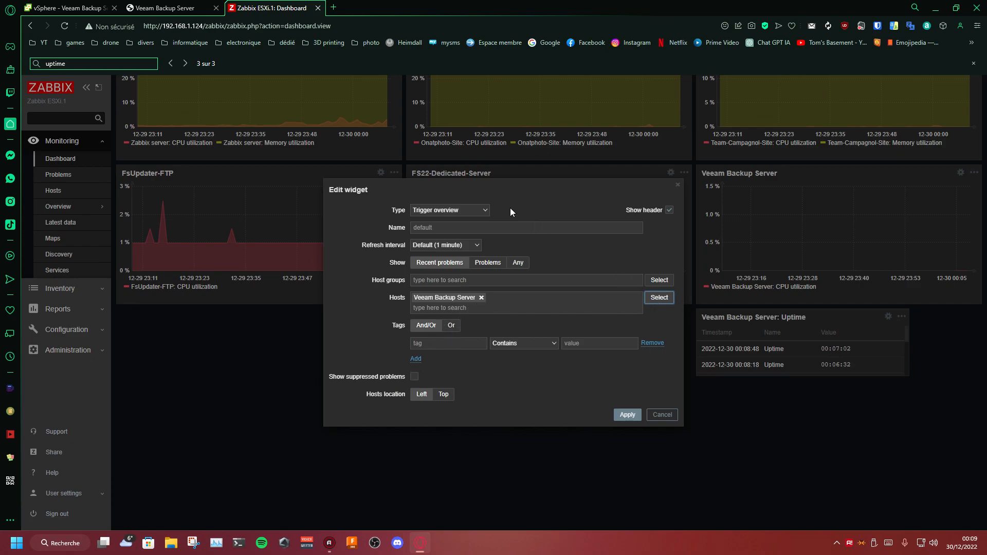
{"action": "left_click", "coordinate": [460, 211]}
{"action": "scroll", "coordinate": [442, 278], "scroll_direction": "down", "scroll_amount": 1}
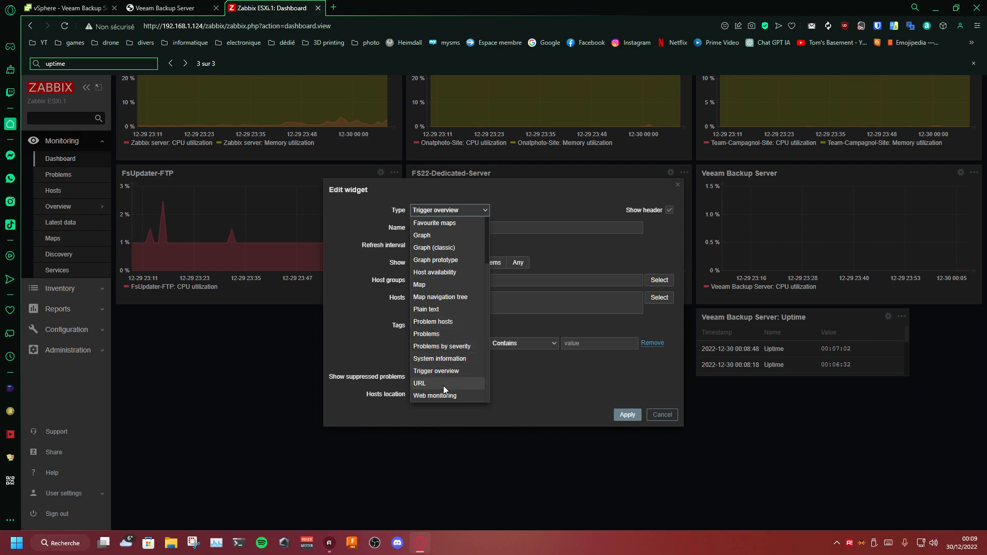
{"action": "left_click", "coordinate": [540, 414]}
{"action": "left_click", "coordinate": [662, 414]}
Step: Delete the Veeam Backup Server: Uptime widget and save the Virtual Machines dashboard
{"action": "left_click", "coordinate": [895, 316]}
{"action": "left_click", "coordinate": [861, 362]}
{"action": "scroll", "coordinate": [893, 247], "scroll_direction": "up", "scroll_amount": 7}
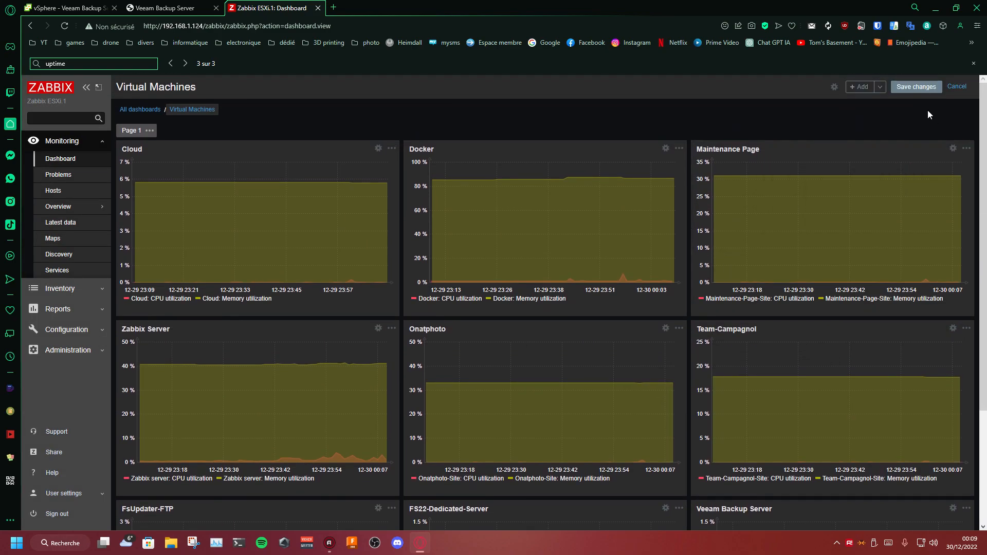
{"action": "left_click", "coordinate": [916, 86]}
Step: Review the Veeam Backup Server CPU graph on the saved dashboard and close the page search for uptime
{"action": "scroll", "coordinate": [599, 123], "scroll_direction": "down", "scroll_amount": 3}
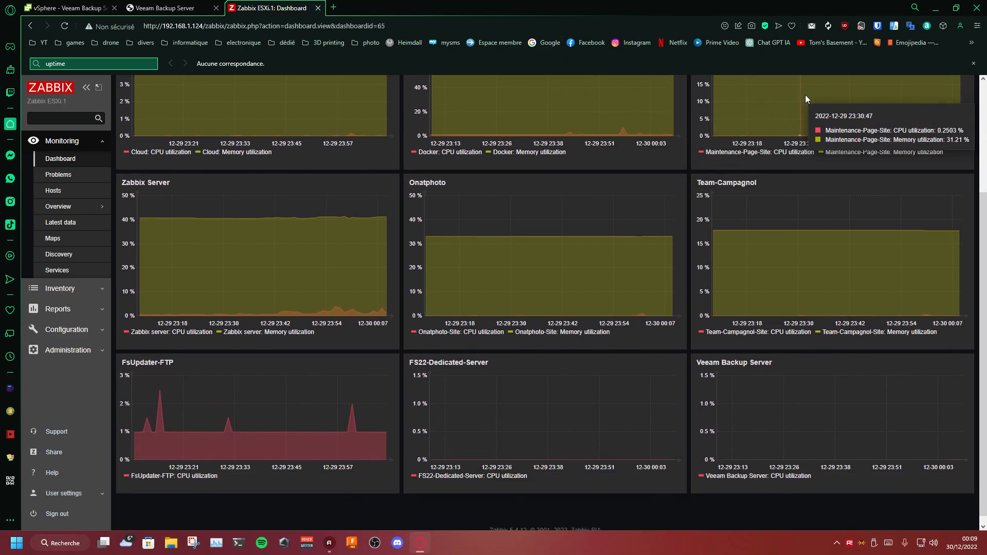
{"action": "scroll", "coordinate": [874, 118], "scroll_direction": "up", "scroll_amount": 3}
{"action": "left_click", "coordinate": [968, 109]}
{"action": "scroll", "coordinate": [685, 204], "scroll_direction": "down", "scroll_amount": 3}
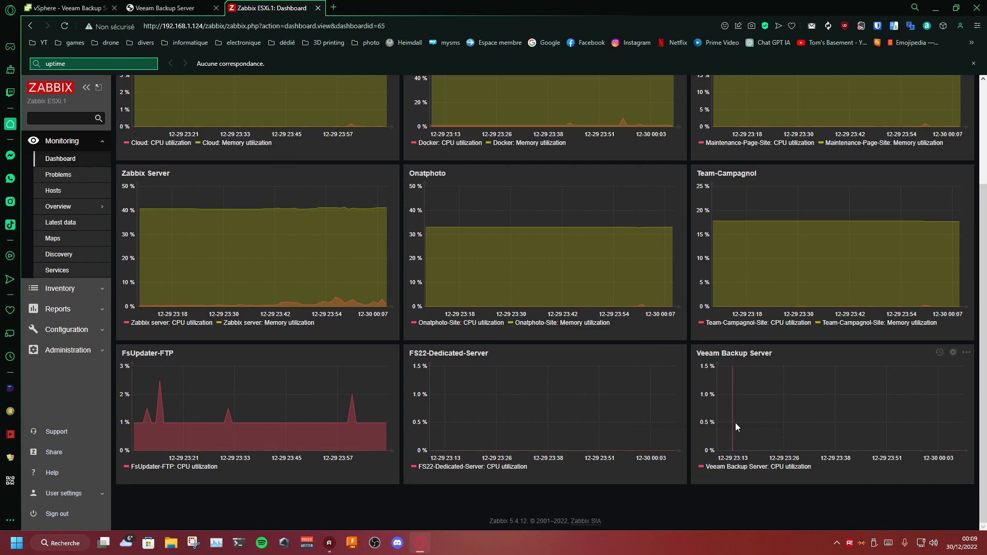
{"action": "mouse_move", "coordinate": [960, 436]}
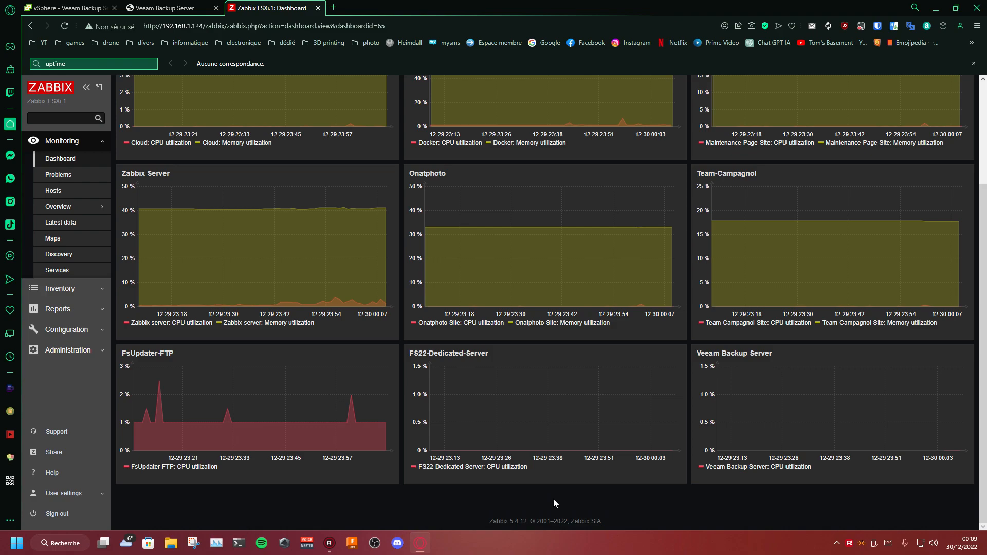
{"action": "left_click", "coordinate": [973, 63]}
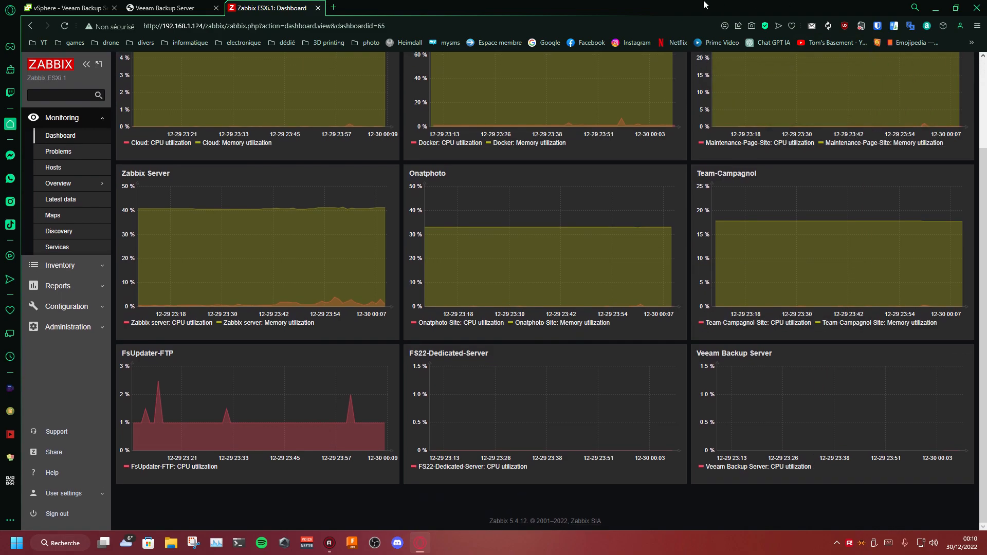